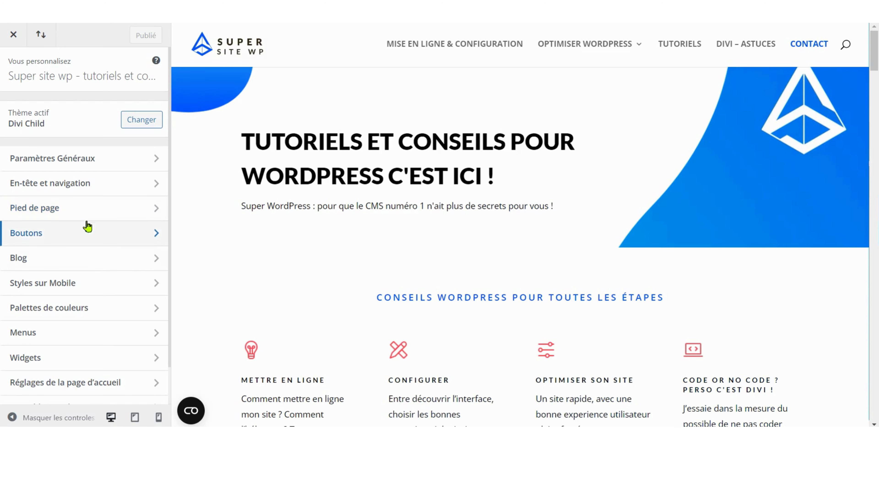
# Step: Try the Centré, Logo inline centré and Slide In header styles in the header format settings
pyautogui.click(111, 195)
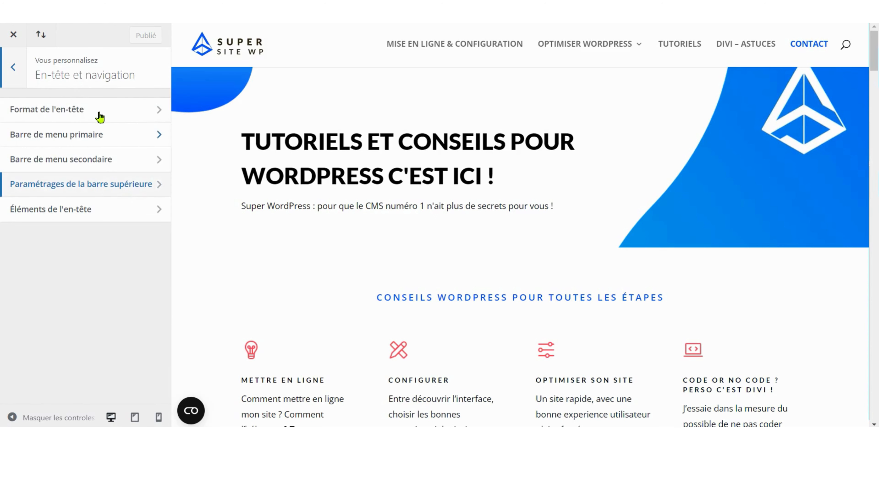
pyautogui.click(99, 115)
pyautogui.click(94, 138)
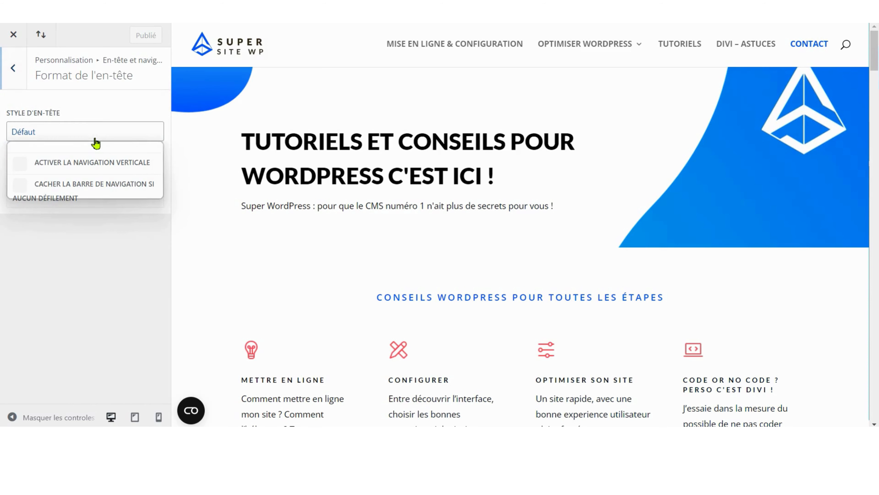
pyautogui.click(85, 157)
pyautogui.click(90, 137)
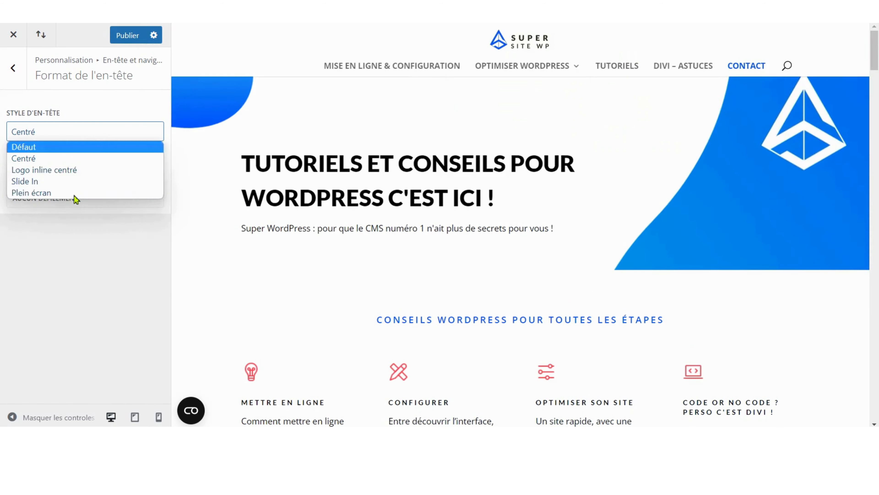
pyautogui.click(80, 170)
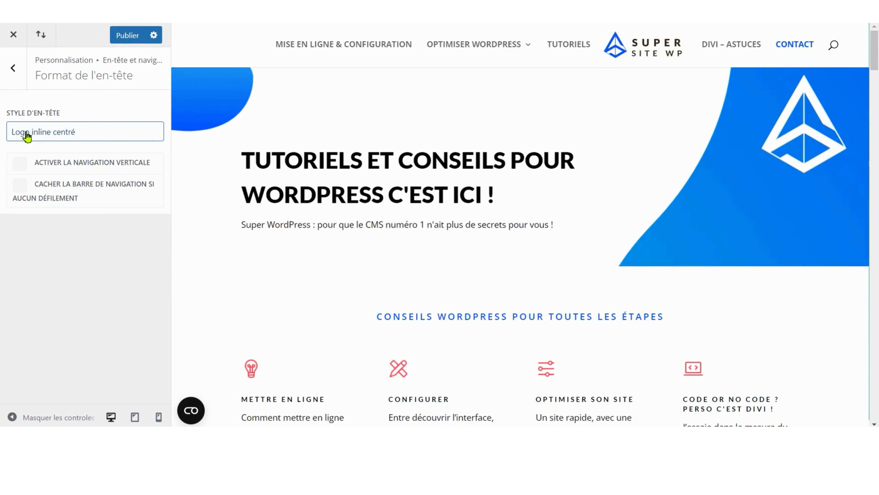
pyautogui.click(26, 136)
pyautogui.click(41, 184)
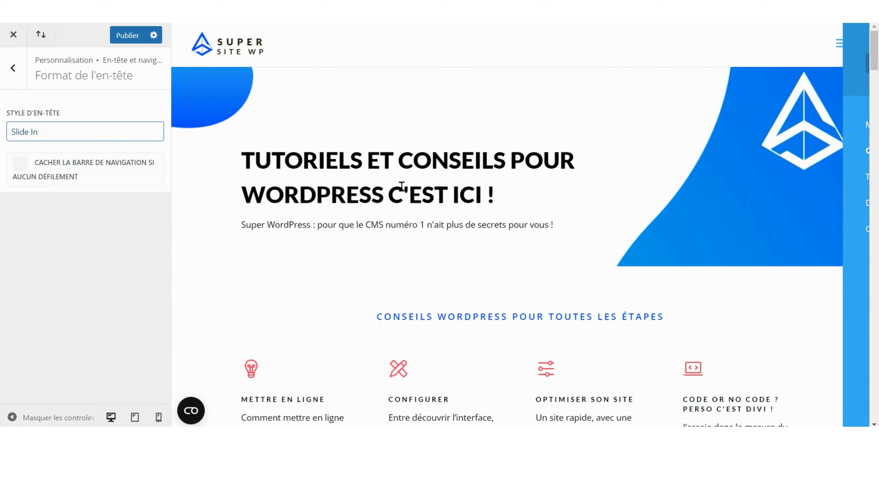
# Step: Try the Plein écran header style, opening and closing its full-screen navigation menu in the preview
pyautogui.click(152, 130)
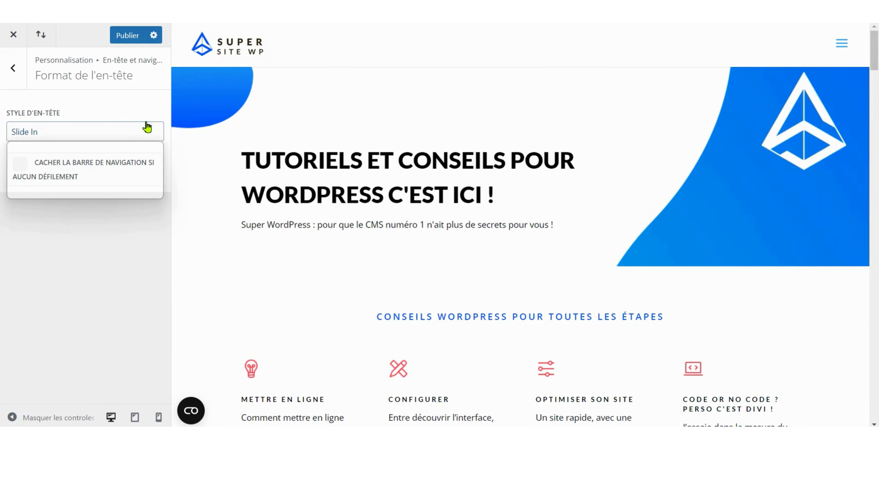
pyautogui.click(109, 193)
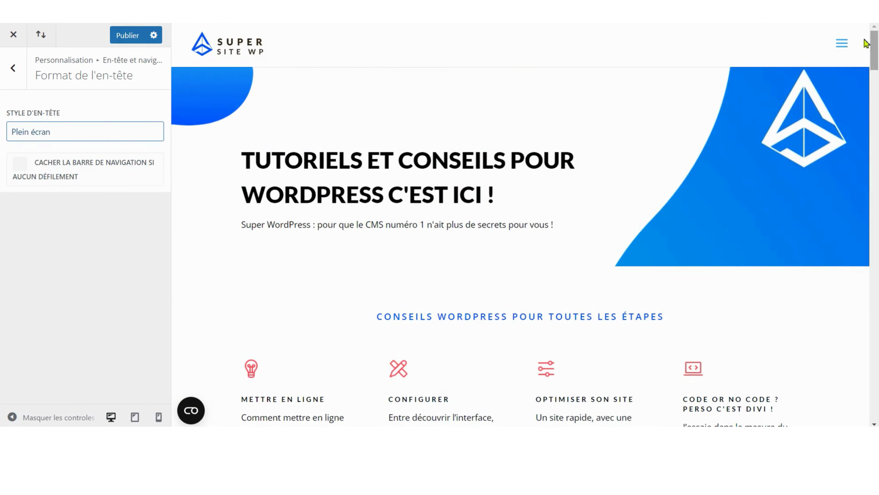
pyautogui.click(840, 44)
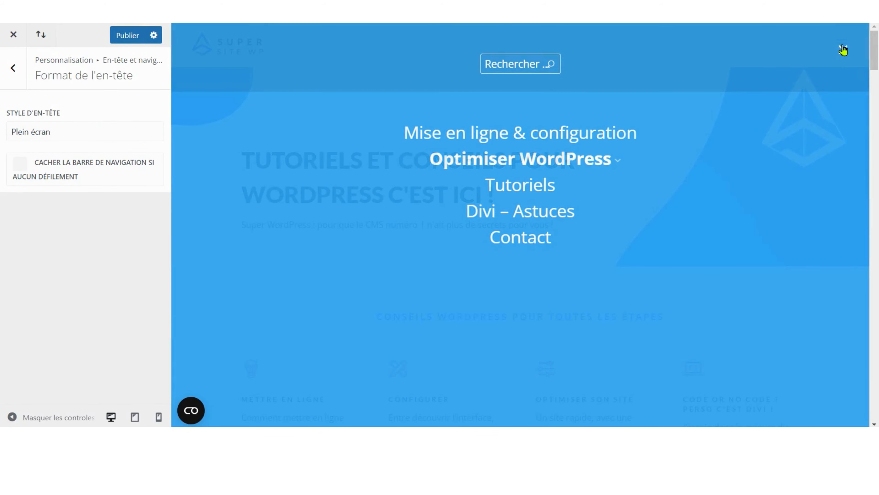
pyautogui.click(841, 48)
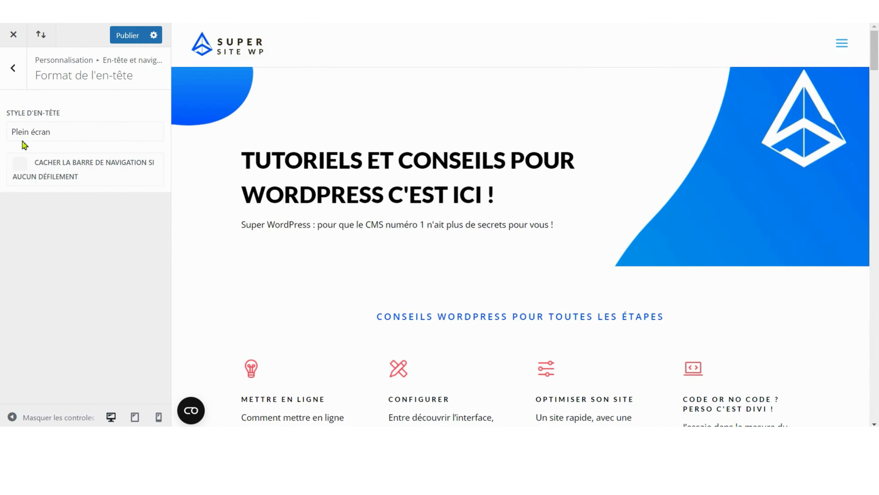
# Step: Switch the primary menu bar's full-width mode off and back on to compare the header layouts
pyautogui.click(14, 67)
pyautogui.click(49, 133)
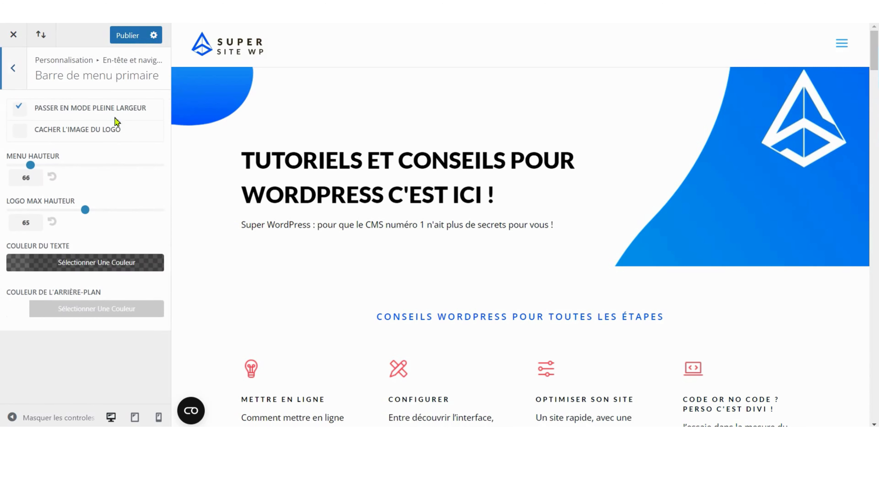
pyautogui.click(22, 111)
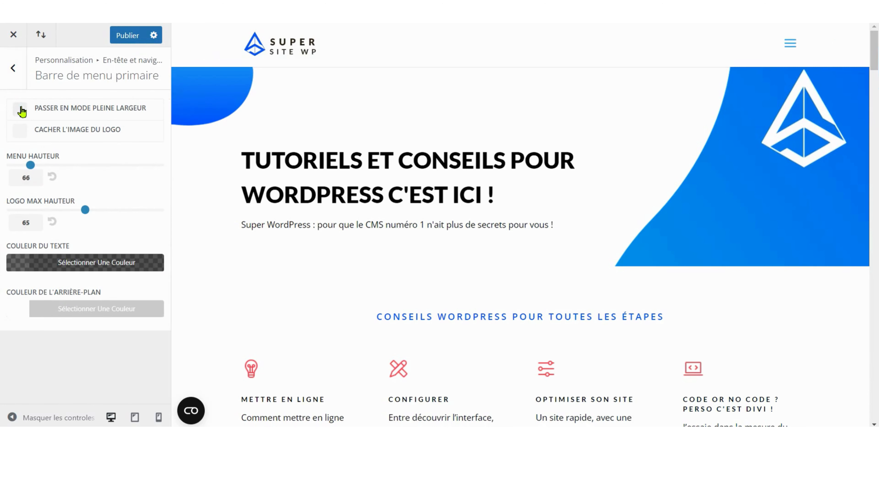
pyautogui.click(22, 110)
pyautogui.click(22, 110)
pyautogui.click(22, 110)
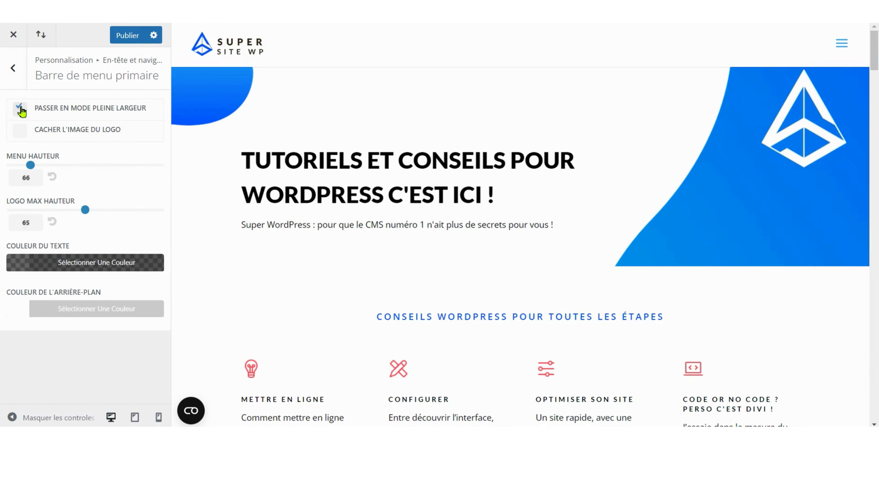
# Step: Set the header style back to Défaut in the header format settings
pyautogui.click(13, 68)
pyautogui.click(35, 110)
pyautogui.click(39, 132)
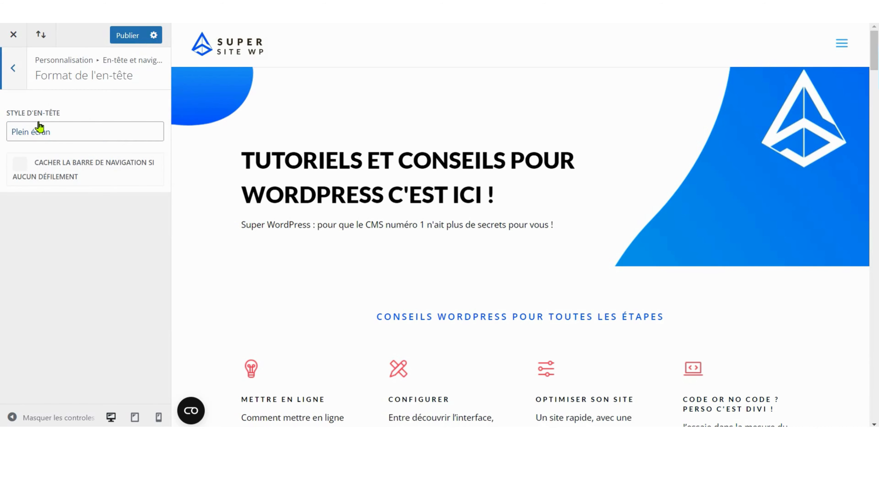
pyautogui.click(37, 148)
# Step: Turn off full-width mode for the primary menu bar and toggle the hide-logo option on and off
pyautogui.click(13, 68)
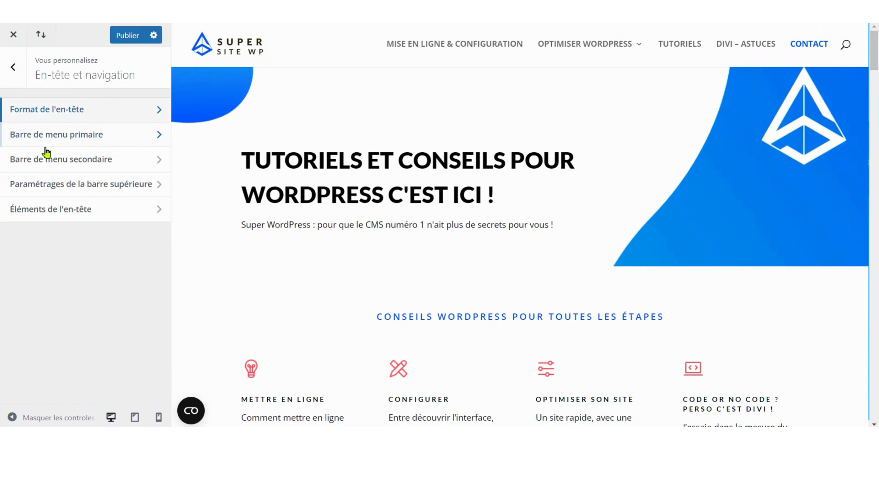
pyautogui.click(50, 135)
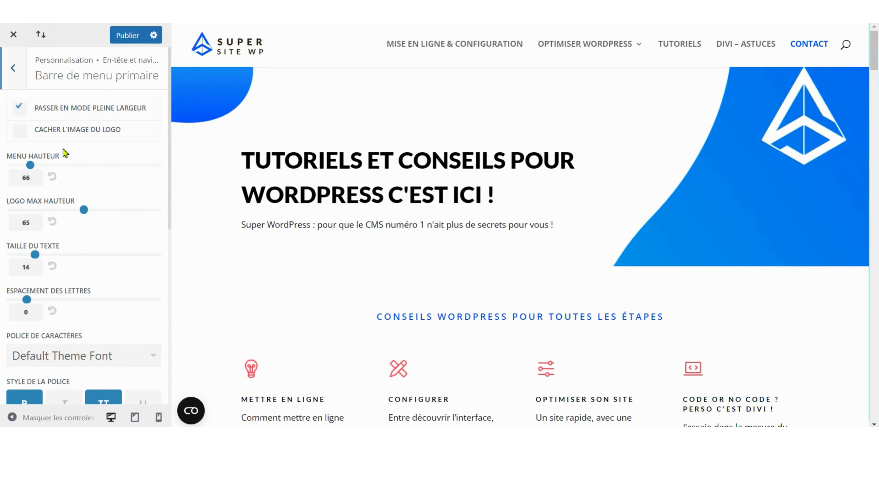
pyautogui.click(25, 110)
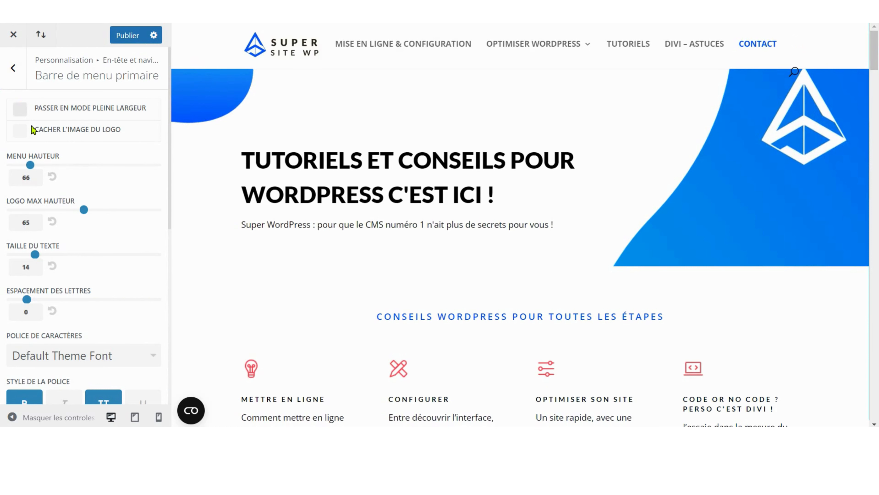
pyautogui.click(20, 130)
pyautogui.click(20, 129)
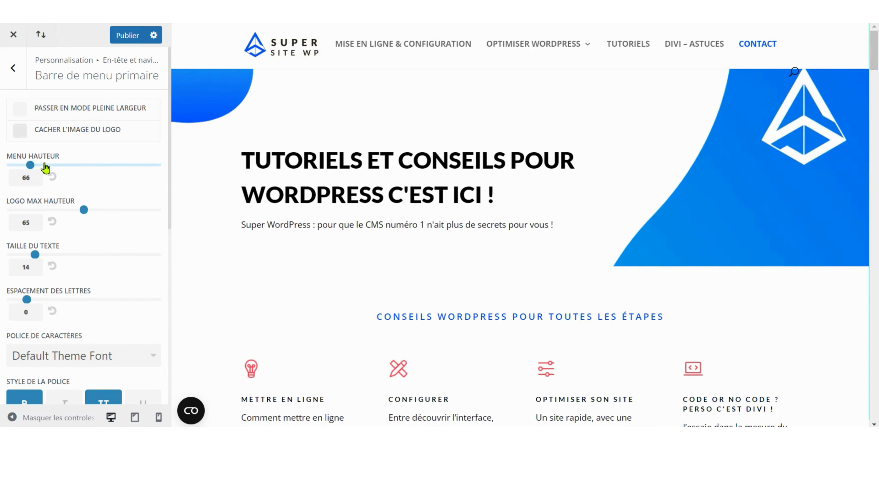
# Step: Review the primary menu bar's size, font, colour and dropdown menu settings
pyautogui.scroll(-2, 52, 260)
pyautogui.scroll(-2, 80, 345)
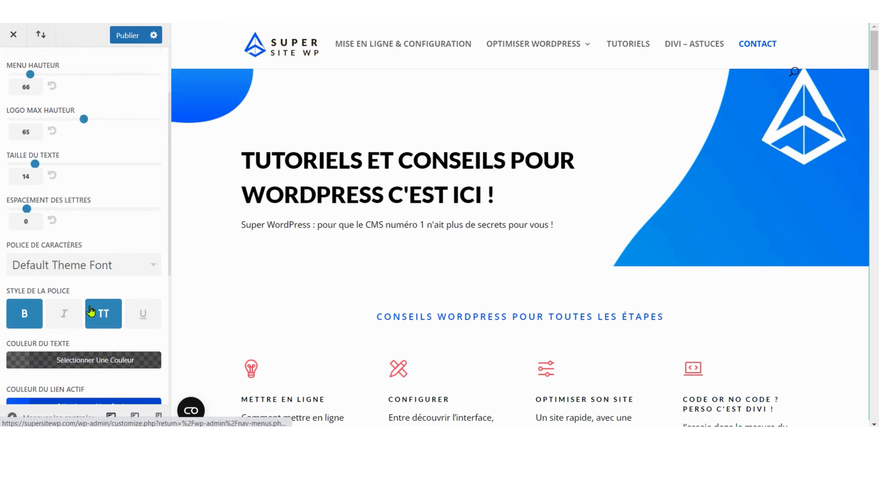
pyautogui.scroll(-2, 39, 334)
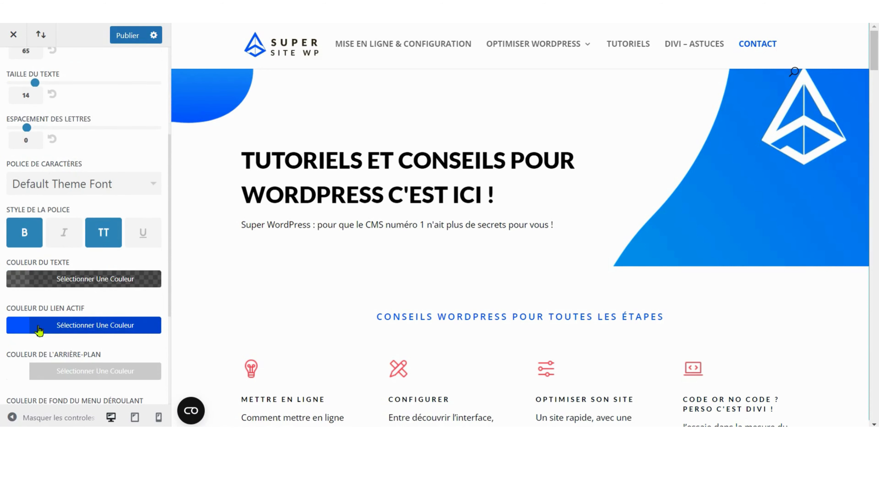
pyautogui.scroll(-6, 80, 365)
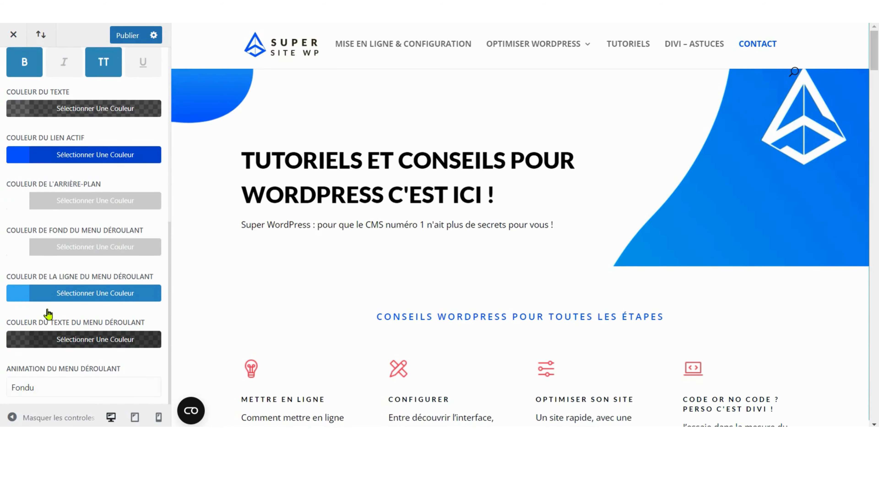
pyautogui.scroll(10, 38, 227)
# Step: Open the Paramétrages de la barre supérieure settings and check the fixed header's behaviour further down the previewed page
pyautogui.click(15, 68)
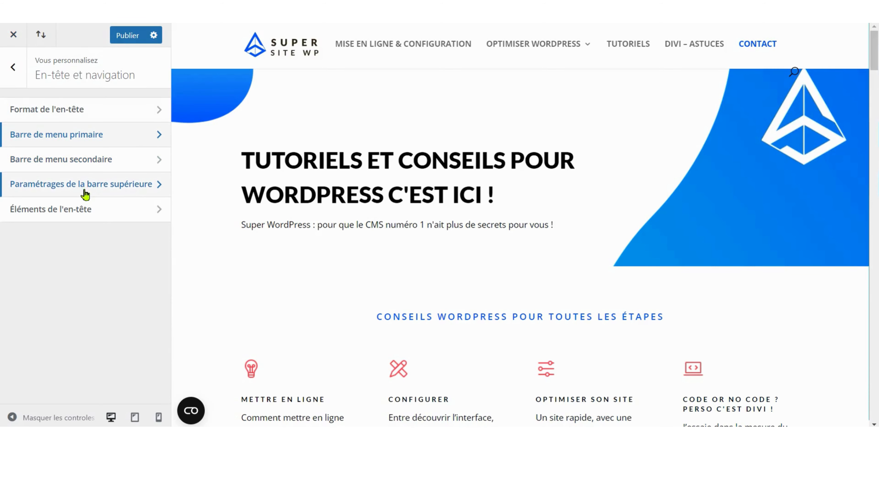
pyautogui.click(82, 193)
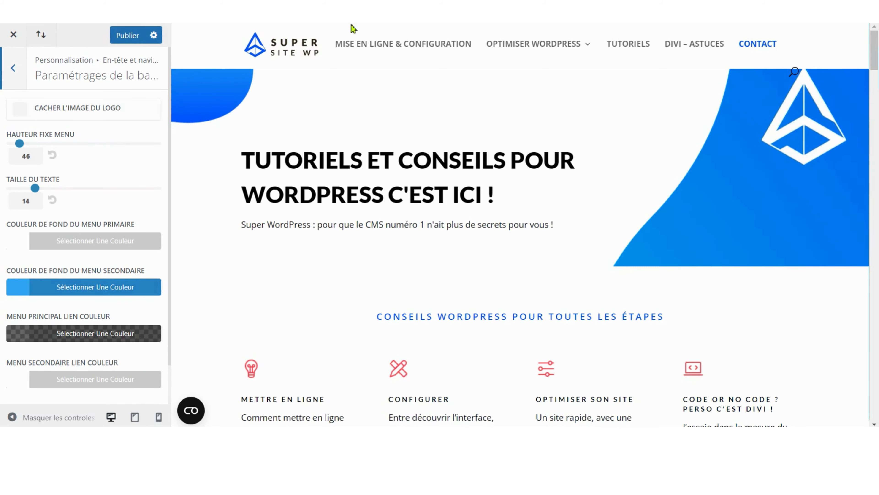
pyautogui.scroll(-8, 287, 116)
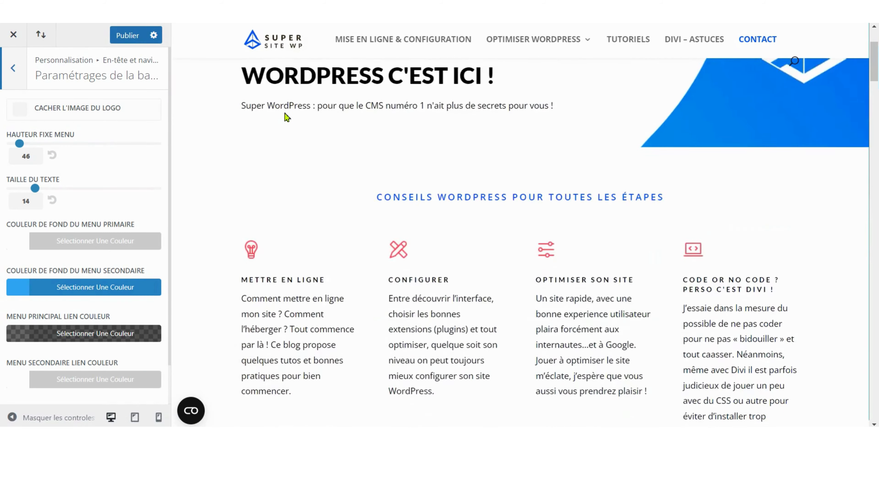
pyautogui.scroll(-4, 288, 118)
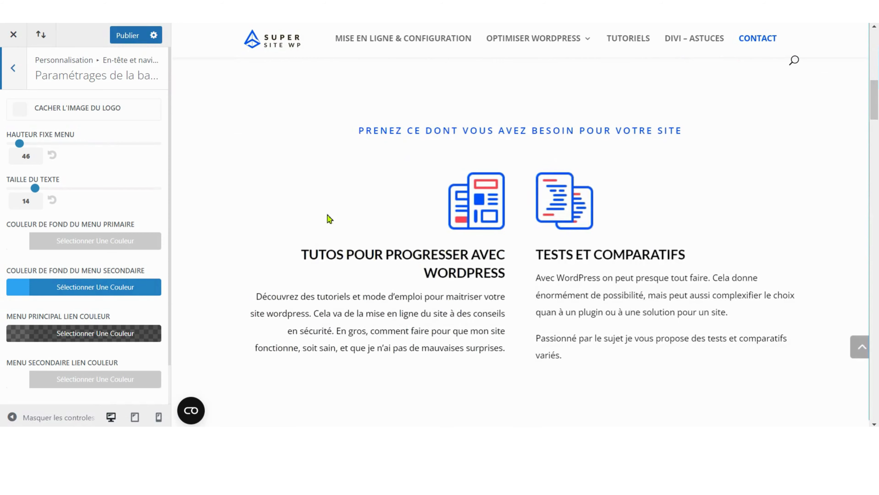
pyautogui.scroll(12, 328, 216)
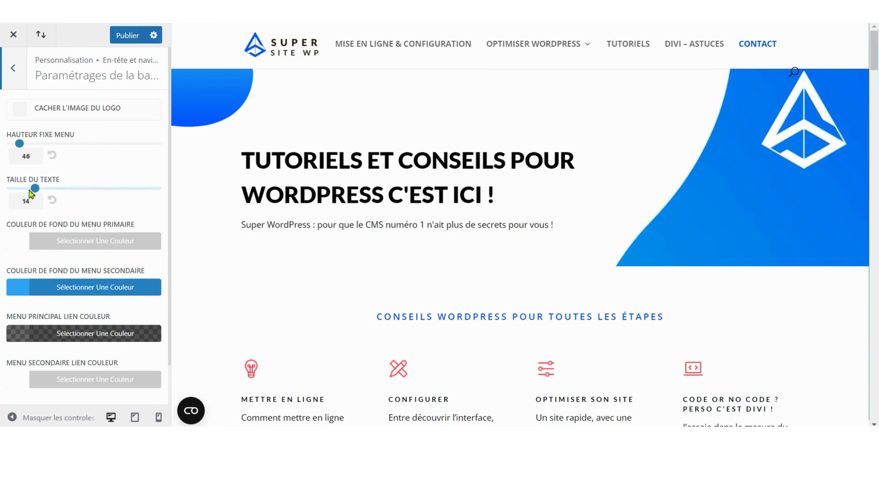
# Step: Examine the header elements settings, checking the social network icons option and the phone number field
pyautogui.click(14, 74)
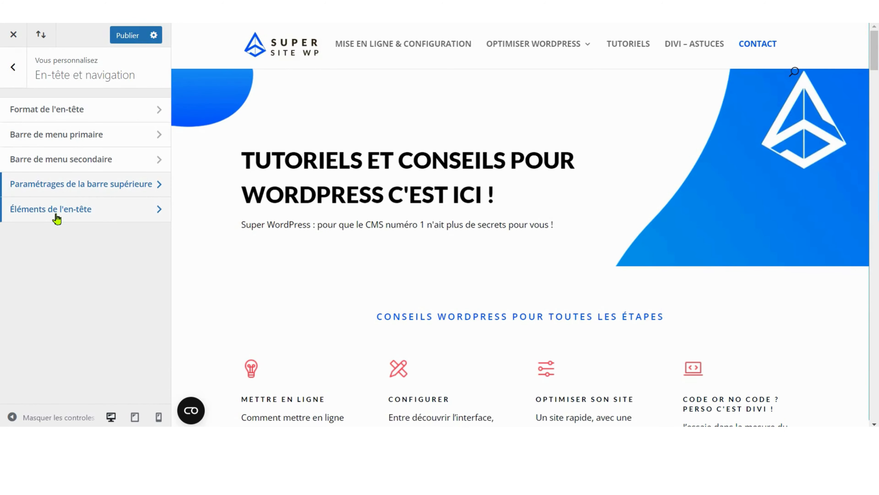
pyautogui.click(56, 218)
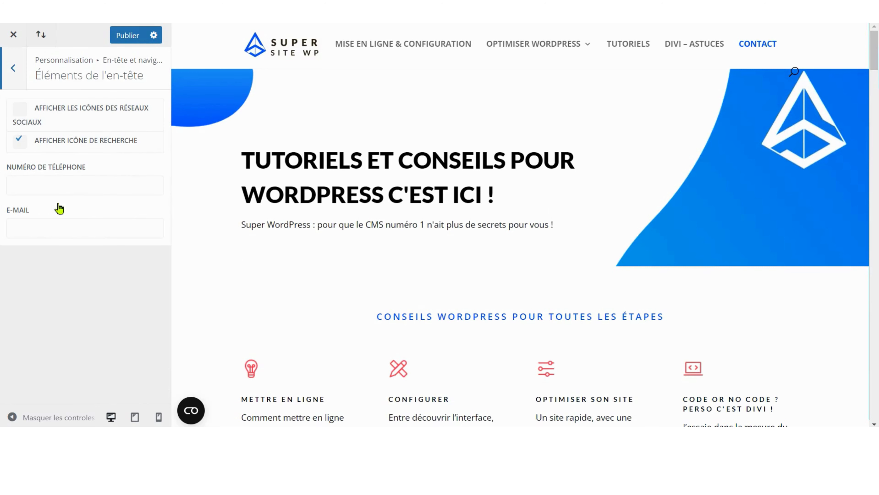
pyautogui.click(18, 111)
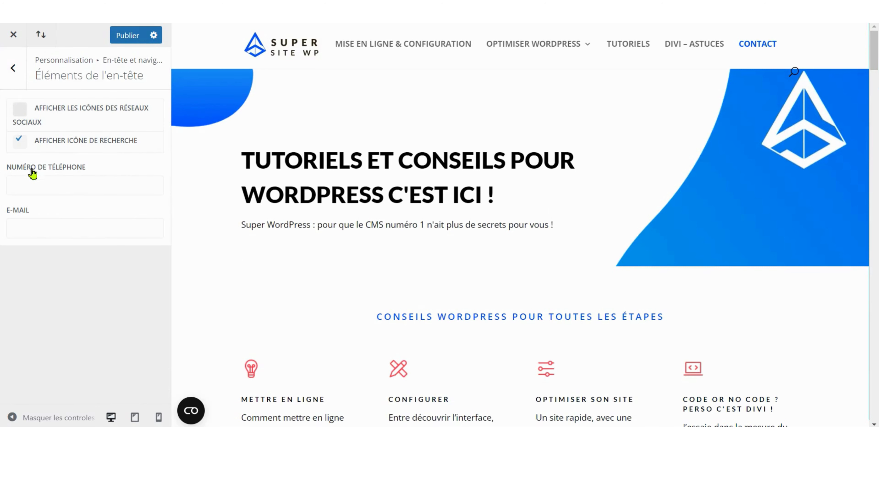
pyautogui.click(44, 186)
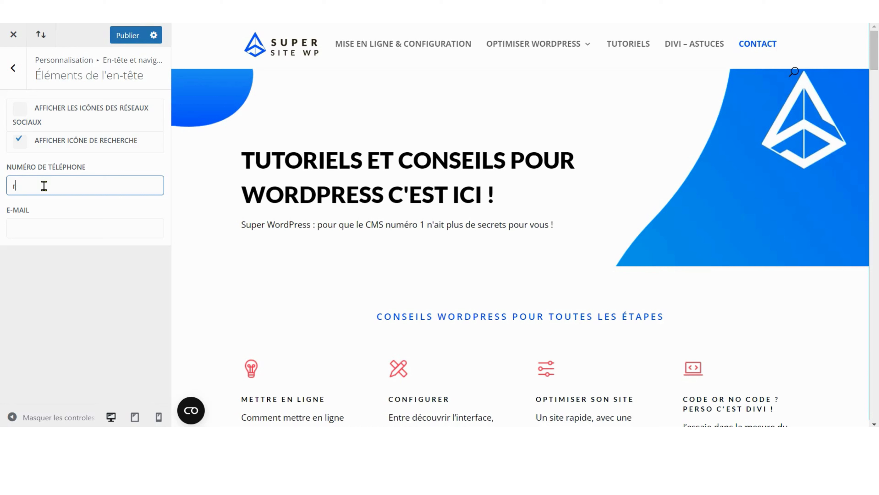
pyautogui.click(13, 68)
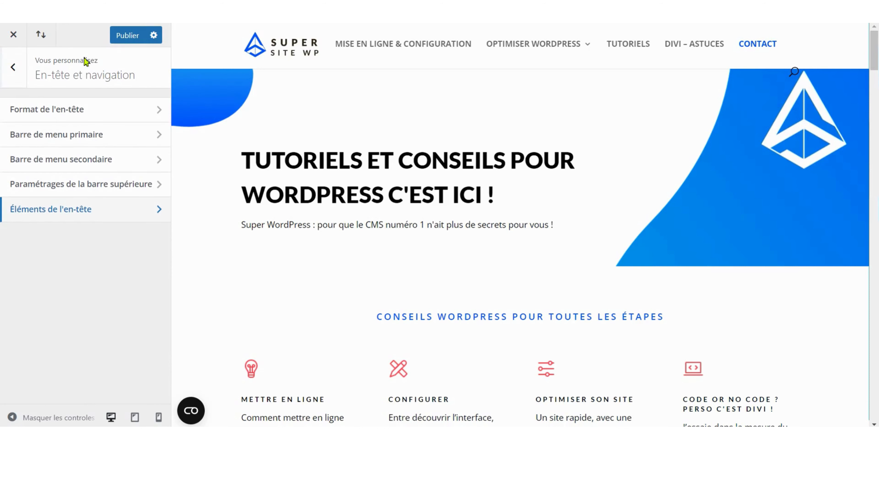
# Step: Examine the phone and mobile menu settings under the mobile styles
pyautogui.click(24, 78)
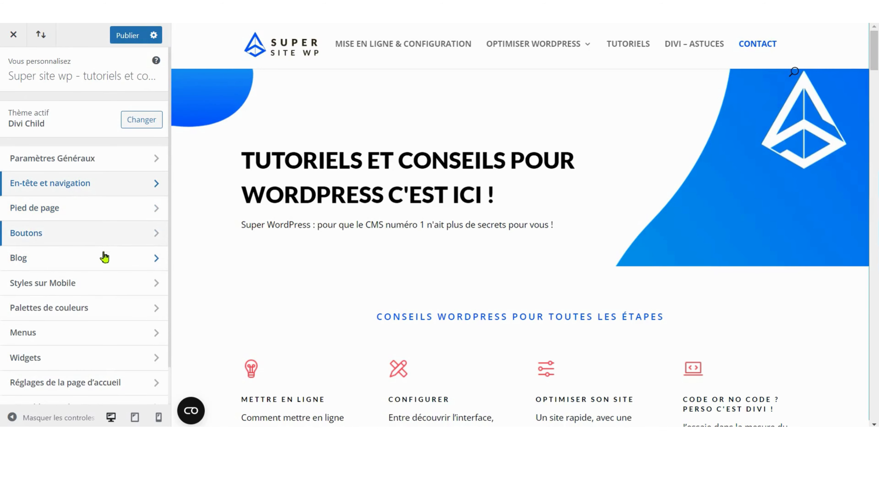
pyautogui.click(107, 284)
pyautogui.click(84, 138)
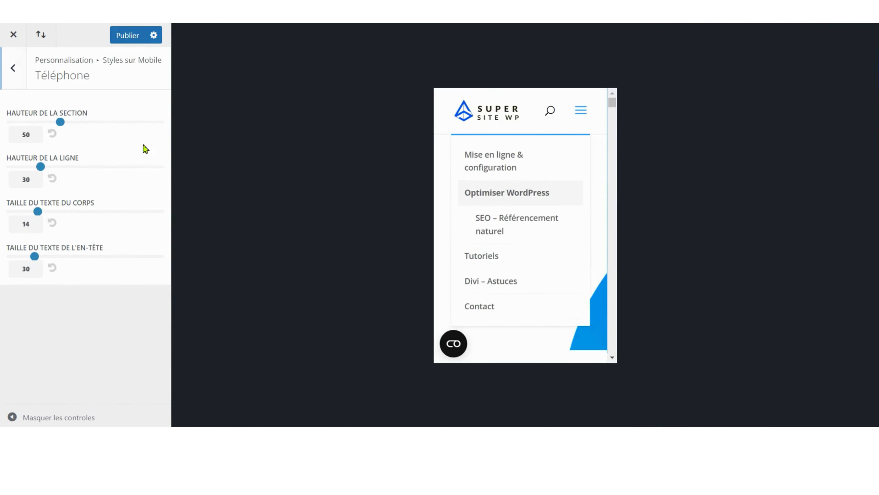
pyautogui.click(12, 67)
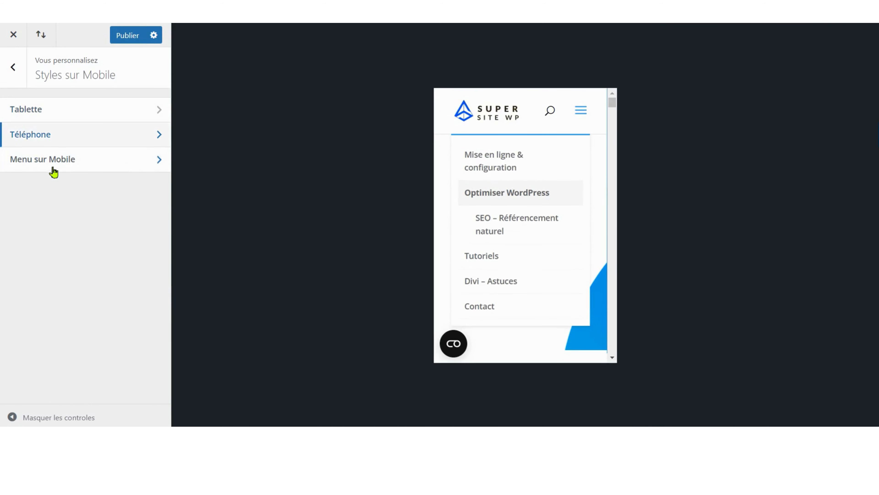
pyautogui.click(52, 159)
pyautogui.click(12, 80)
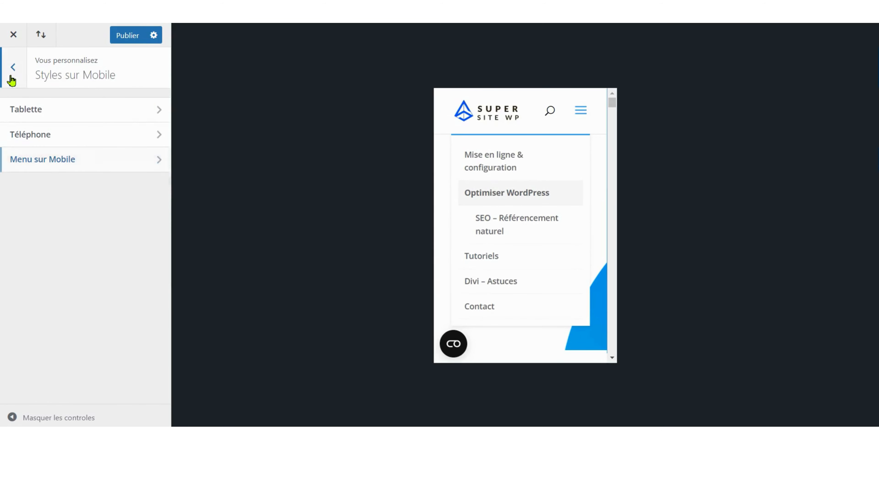
# Step: Leave the mobile styles and open the colour palettes settings
pyautogui.click(12, 79)
pyautogui.click(100, 315)
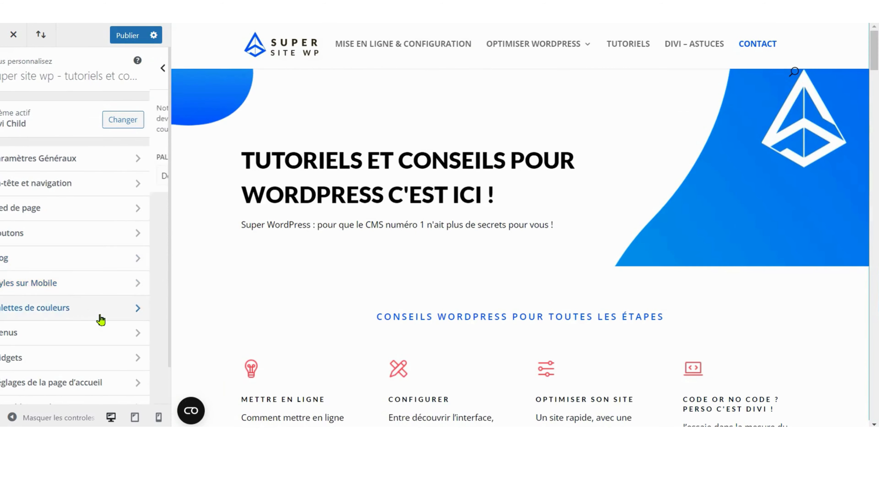
# Step: Try the Vert colour palette, restore the Défaut palette and return to the main customizer settings
pyautogui.click(78, 183)
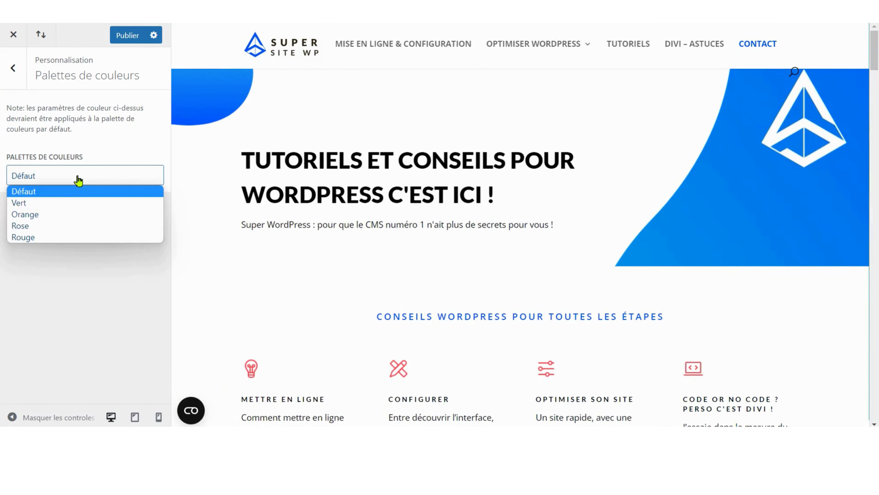
pyautogui.click(75, 203)
pyautogui.click(82, 174)
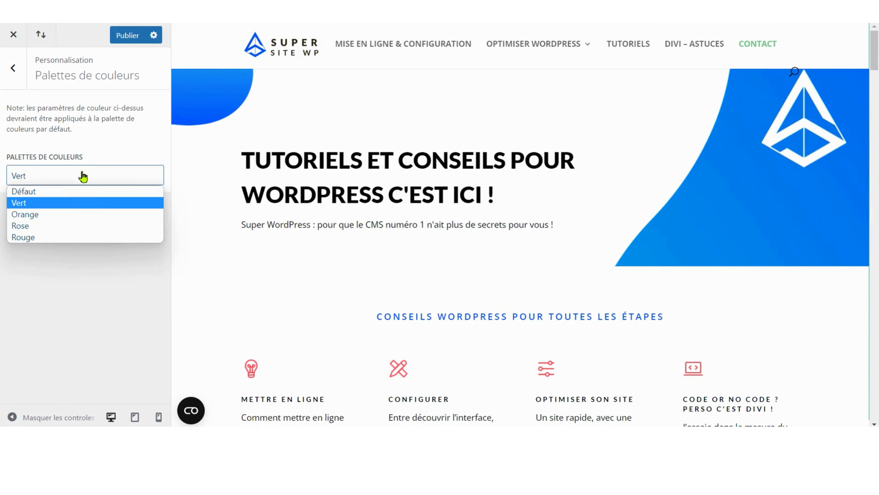
pyautogui.click(69, 192)
pyautogui.click(21, 83)
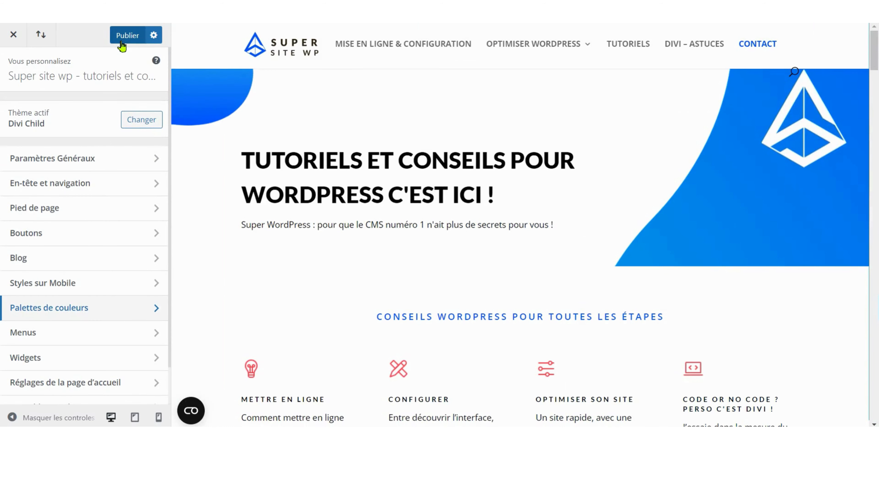
# Step: Publish the theme customizer settings and exit the customizer
pyautogui.click(127, 35)
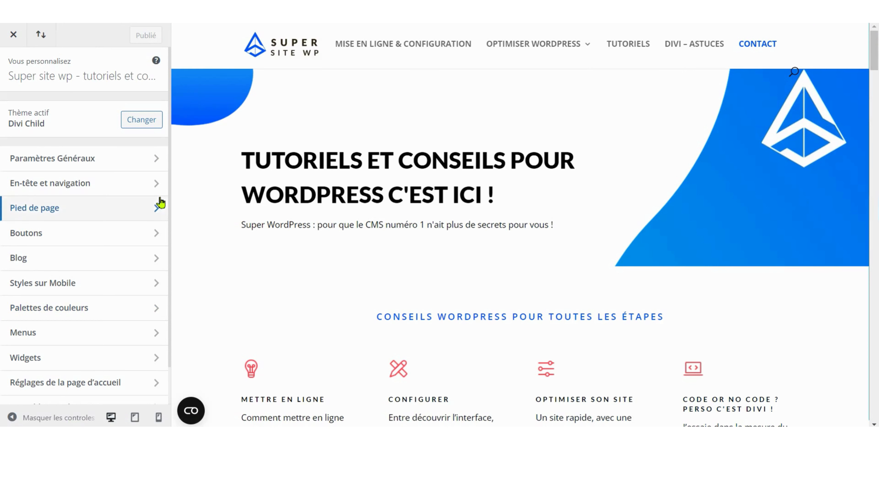
pyautogui.click(5, 40)
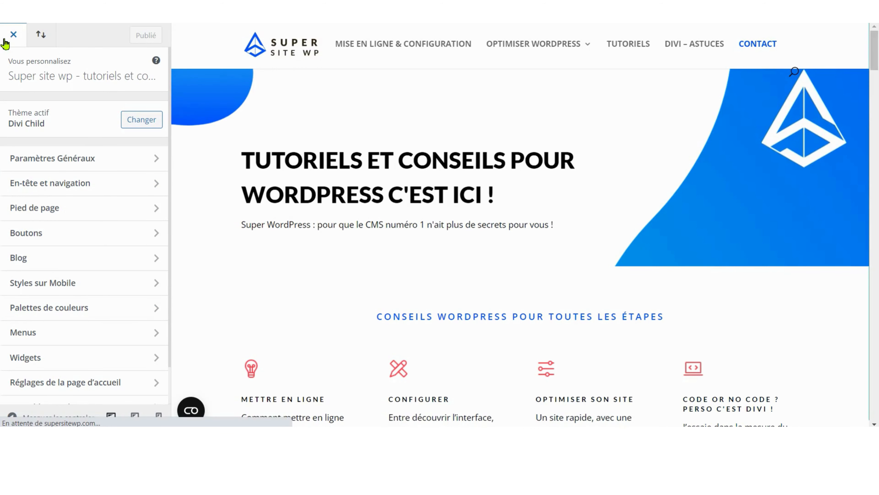
# Step: Check the global header slot in the Divi Theme Builder and go to the Bibliothèque Divi
pyautogui.scroll(-3, 56, 350)
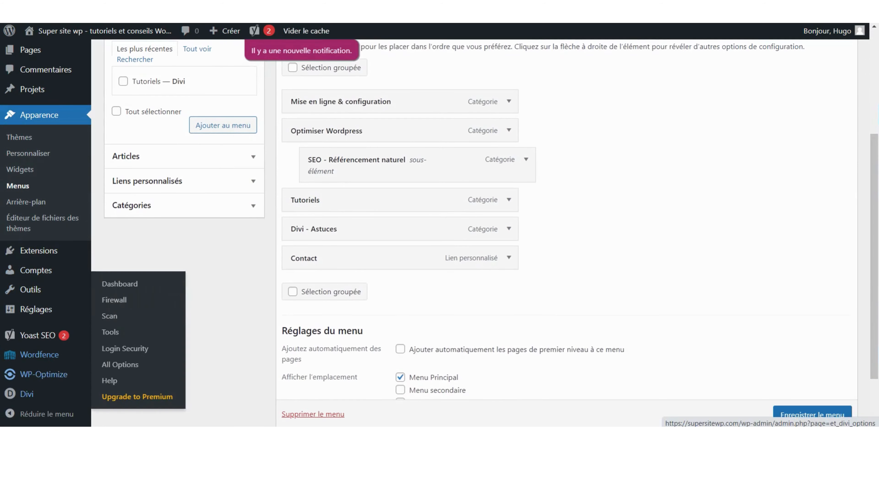
pyautogui.moveTo(53, 396)
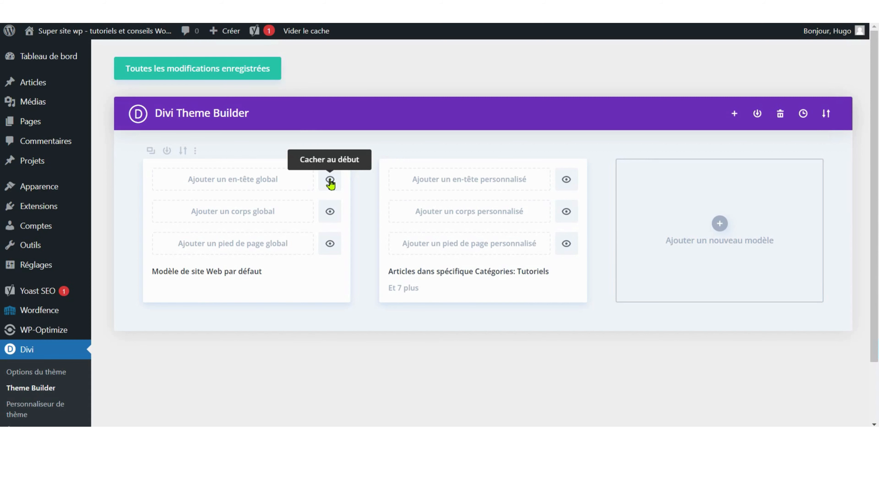
pyautogui.scroll(-2, 288, 171)
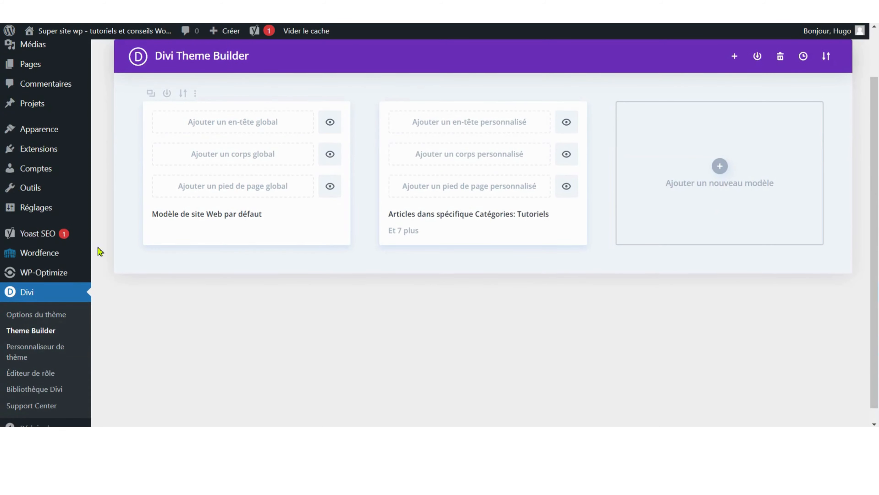
pyautogui.scroll(-1, 20, 359)
pyautogui.click(20, 375)
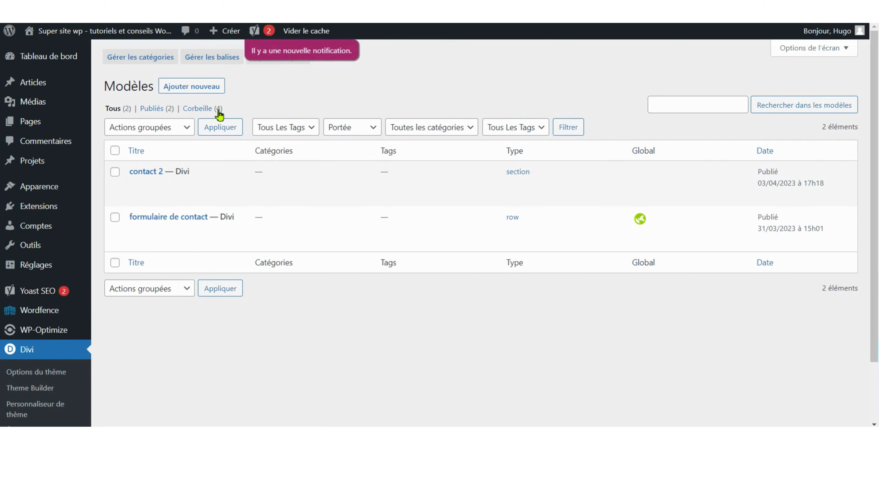
# Step: Create a new library layout named "Header divi tuto" with type Modèle and category "test et tutoriels"
pyautogui.click(204, 87)
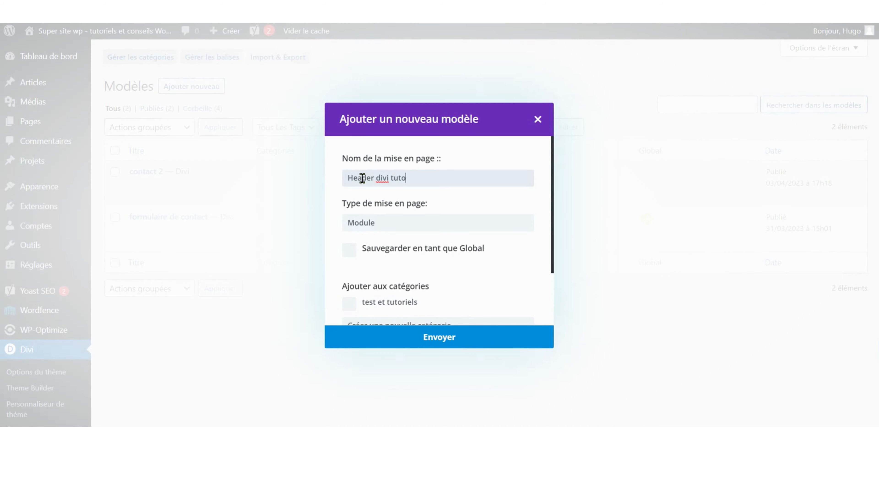
pyautogui.click(453, 223)
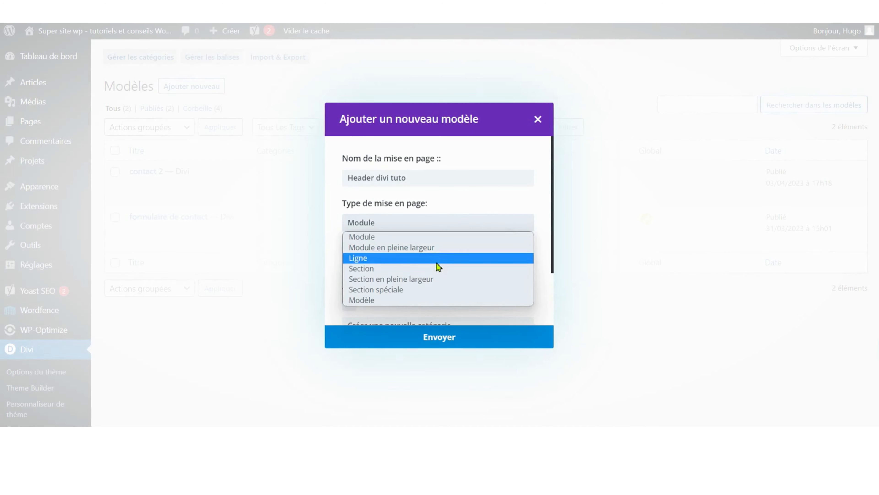
pyautogui.click(417, 300)
pyautogui.scroll(-2, 387, 256)
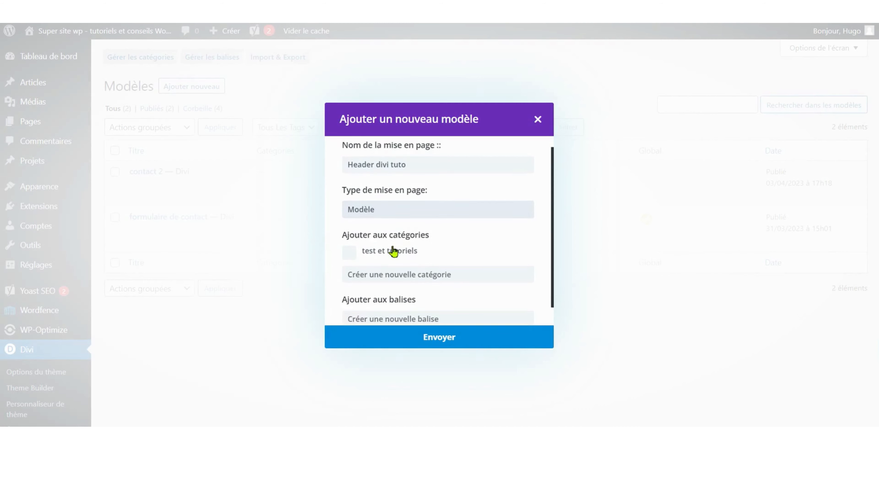
pyautogui.click(453, 345)
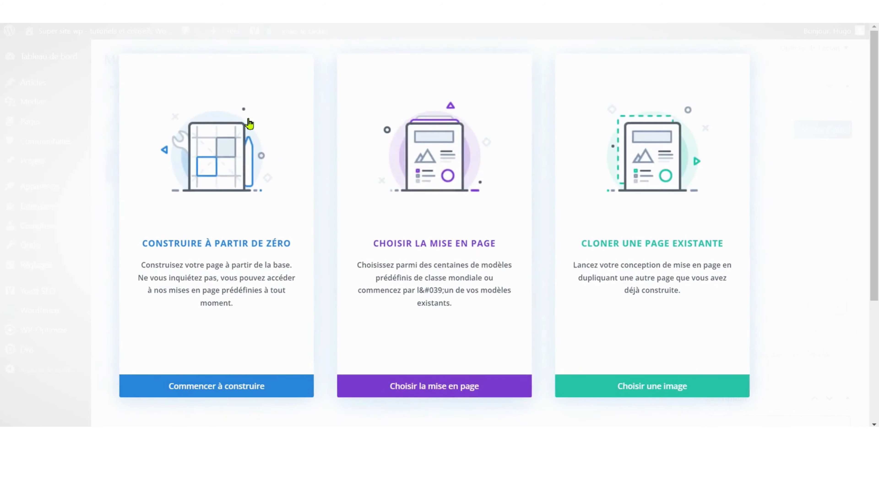
# Step: Start the new layout from scratch and open it in the front-end visual builder
pyautogui.click(255, 149)
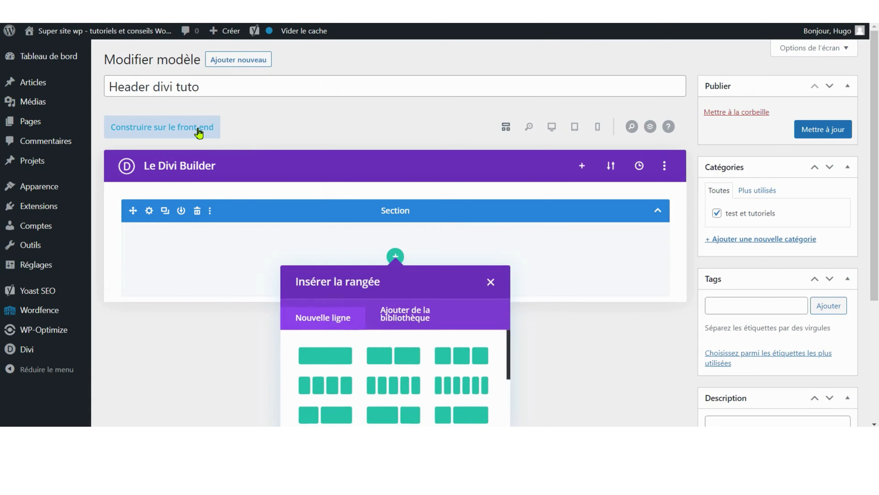
pyautogui.click(199, 132)
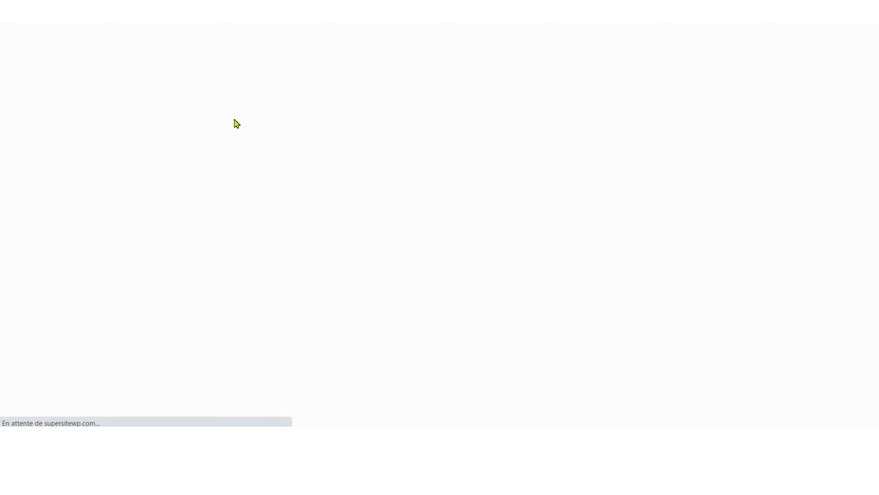
pyautogui.click(240, 156)
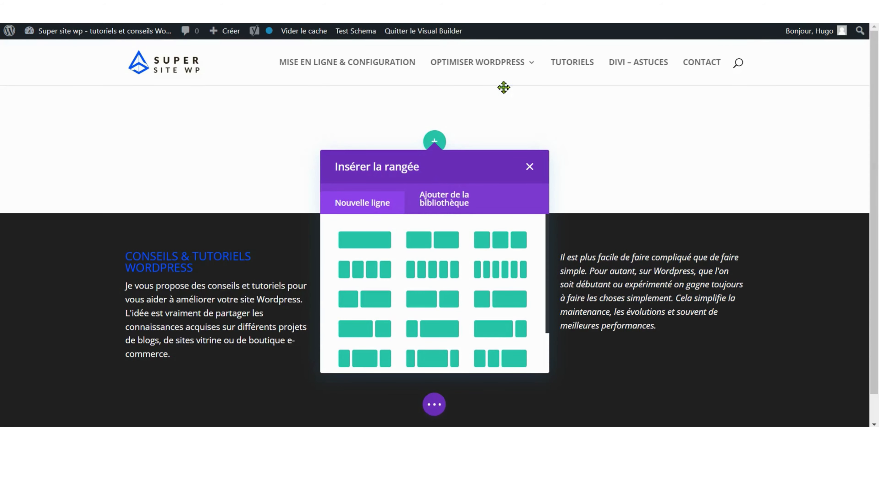
# Step: Insert a single-column row and add a Menu module to it
pyautogui.click(372, 244)
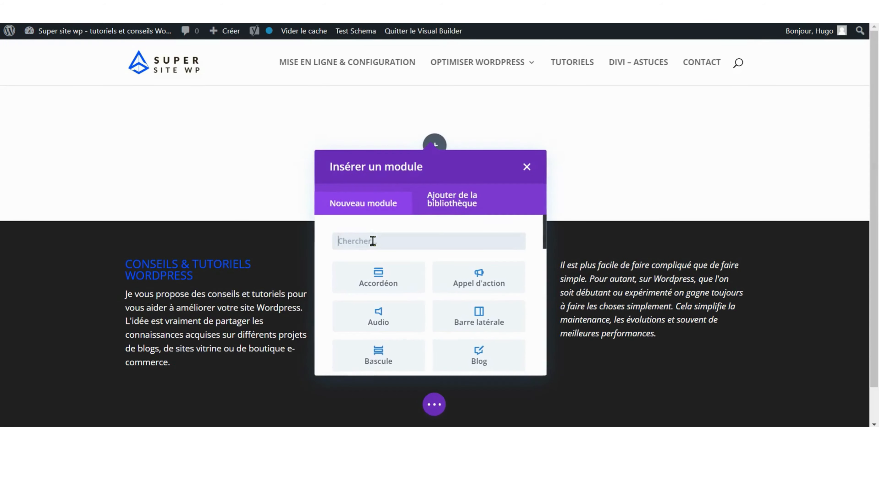
pyautogui.write('menu')
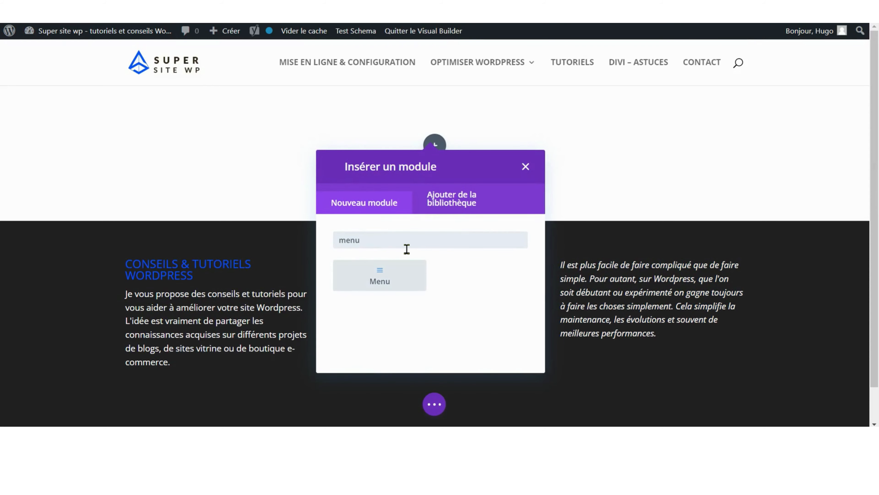
pyautogui.click(391, 277)
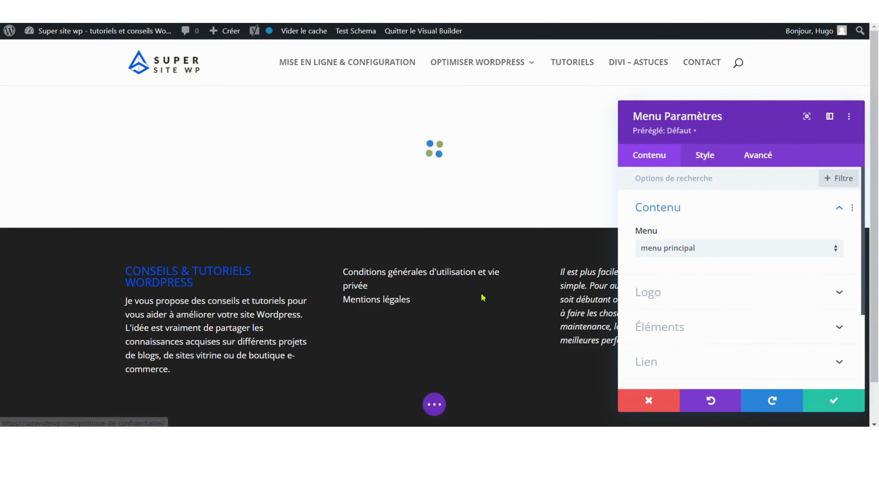
# Step: Set the Menu module's logo to logo-super-site-wp-png.png from the media library
pyautogui.click(659, 294)
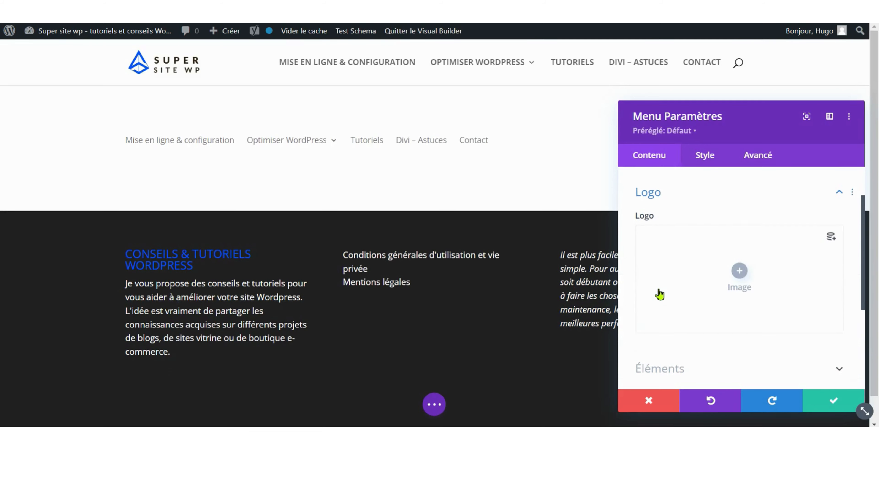
pyautogui.click(739, 263)
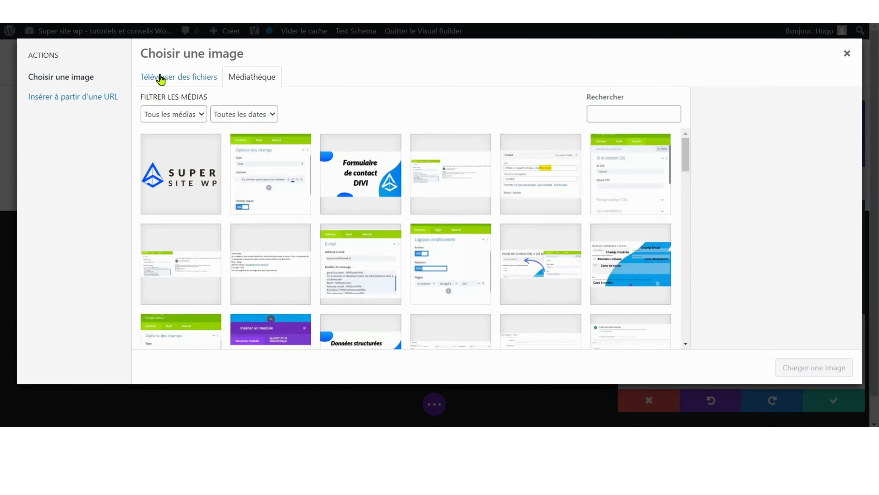
pyautogui.click(159, 166)
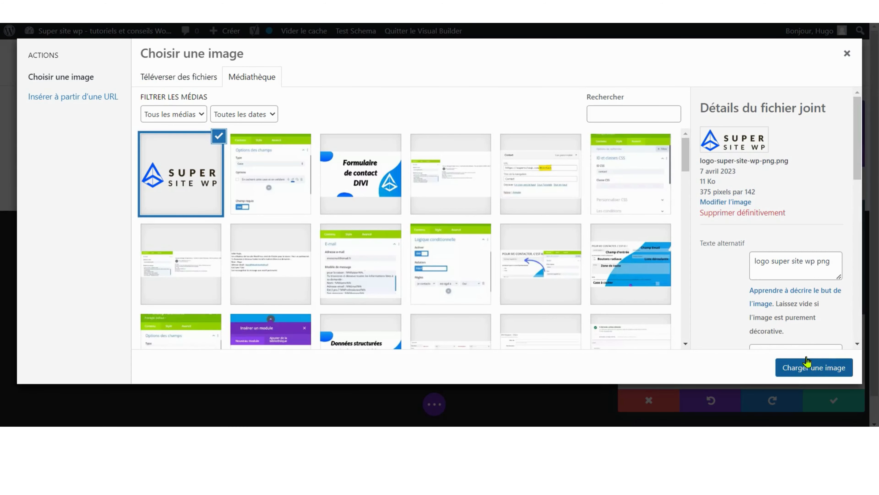
pyautogui.click(808, 369)
# Step: Remove the background colour from the Menu module
pyautogui.scroll(-3, 740, 279)
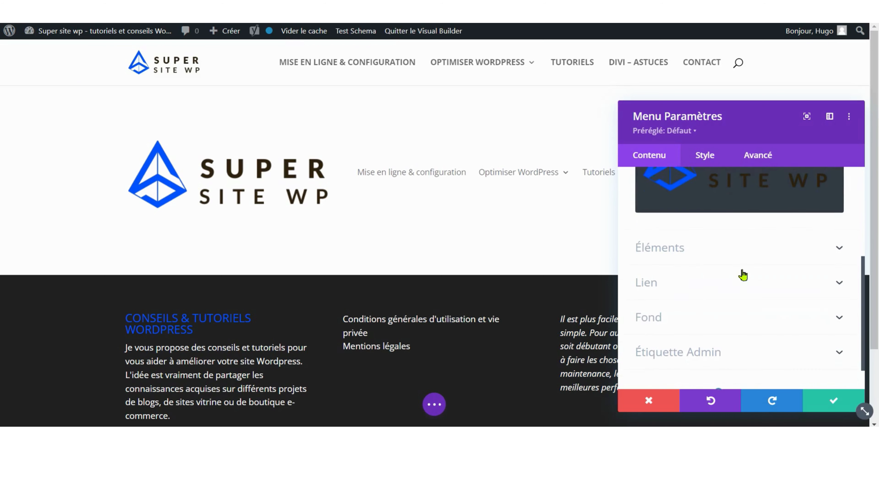
pyautogui.click(689, 314)
pyautogui.click(810, 269)
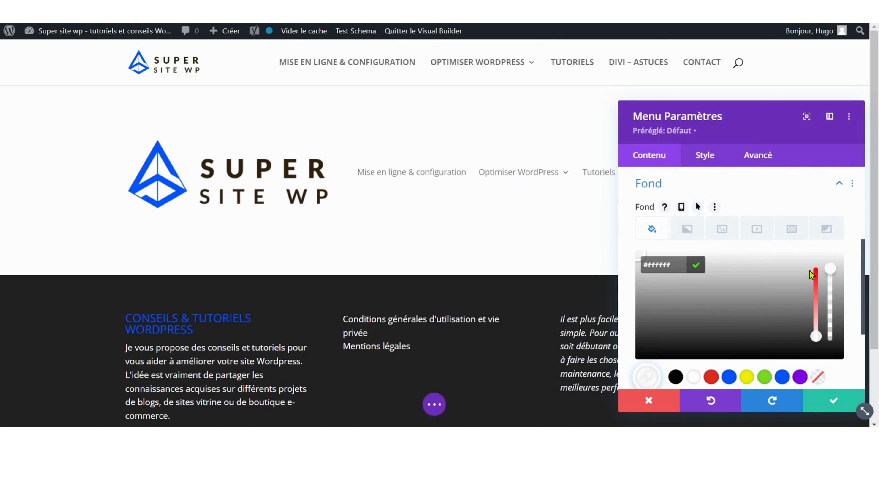
pyautogui.click(666, 239)
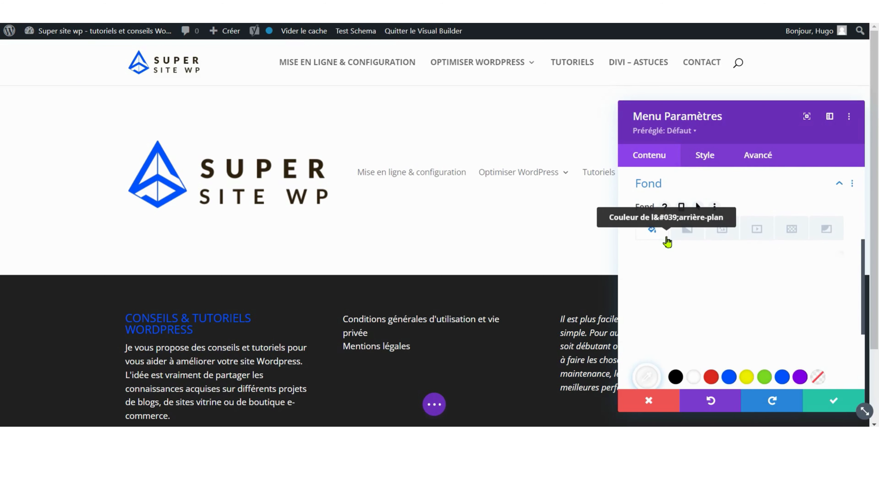
pyautogui.moveTo(798, 270)
pyautogui.click(833, 272)
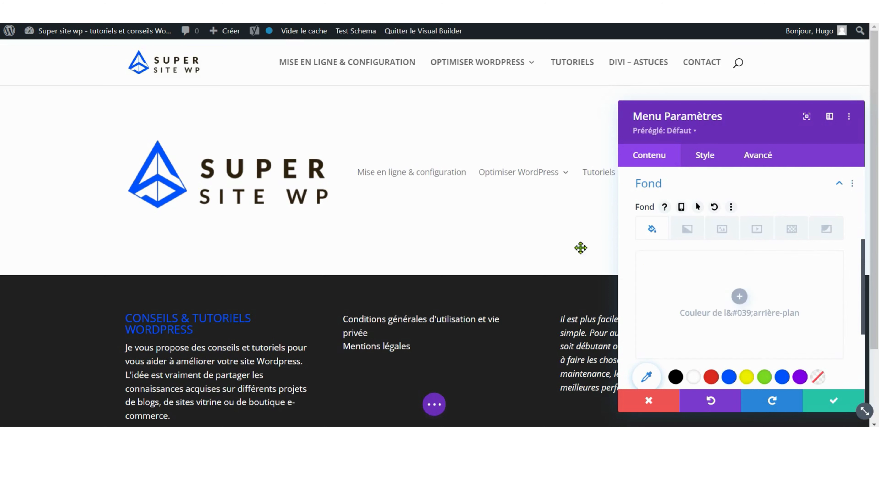
pyautogui.scroll(-3, 663, 220)
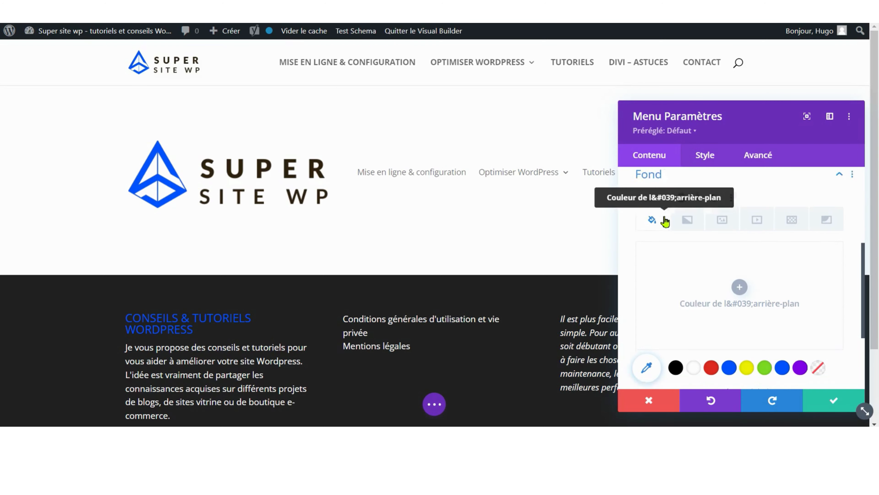
pyautogui.scroll(6, 664, 222)
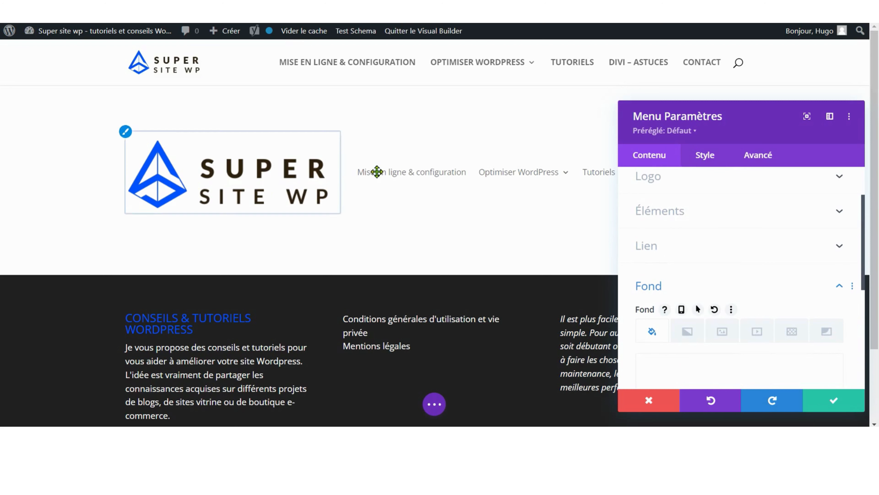
pyautogui.click(670, 219)
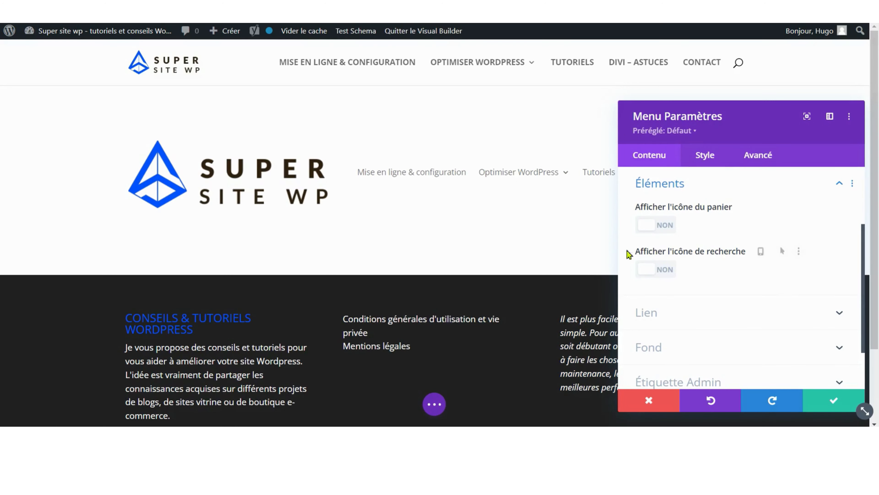
pyautogui.click(659, 271)
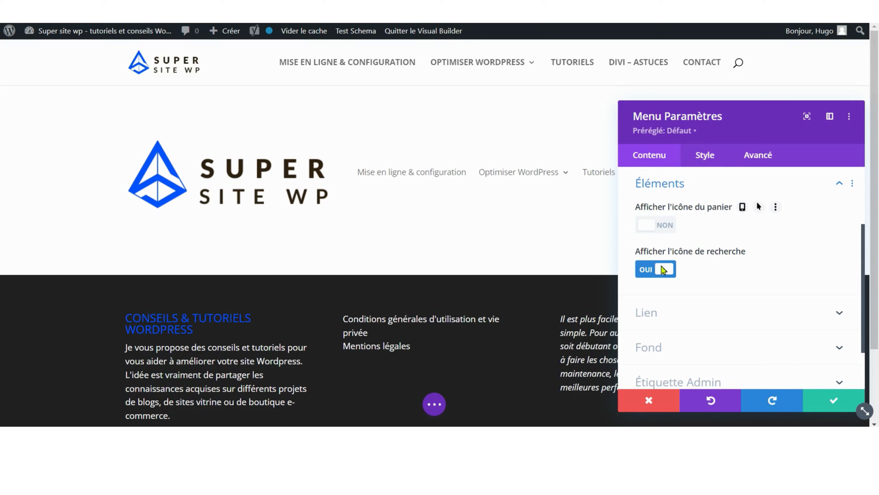
pyautogui.click(667, 313)
pyautogui.click(680, 224)
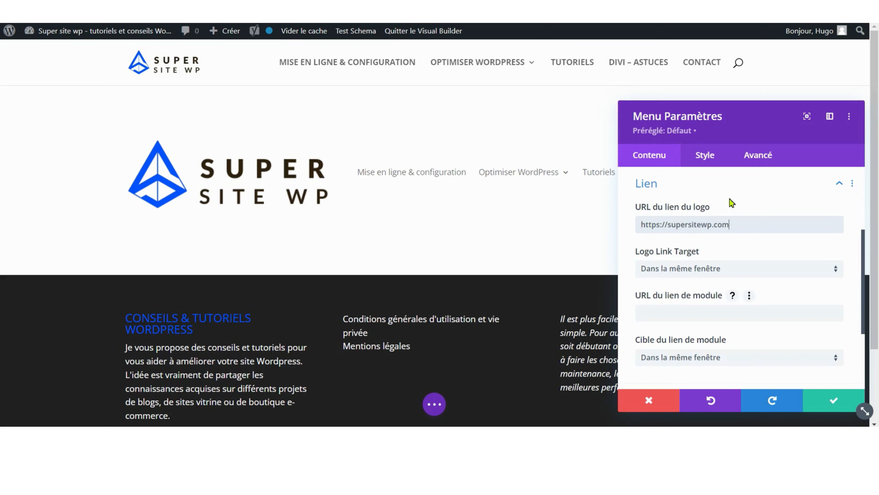
# Step: Try the Centré layout style on the Menu module and switch it to Logo centré en ligne
pyautogui.click(705, 155)
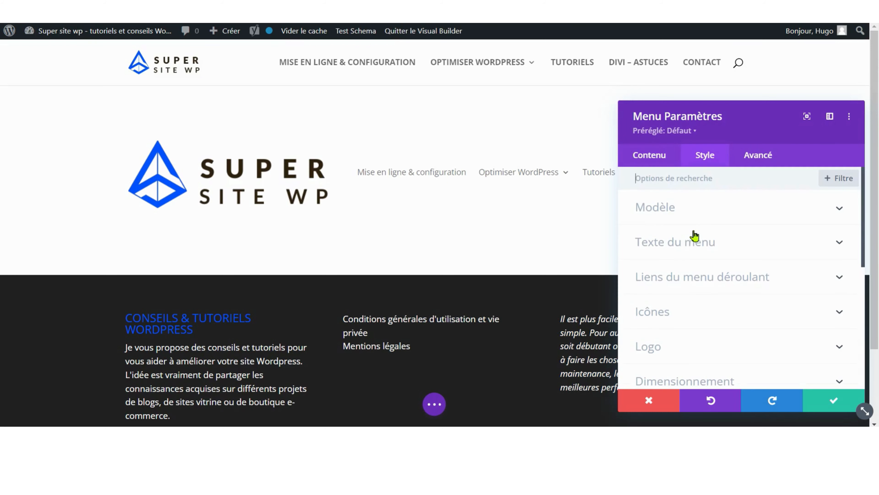
pyautogui.click(700, 217)
pyautogui.click(691, 248)
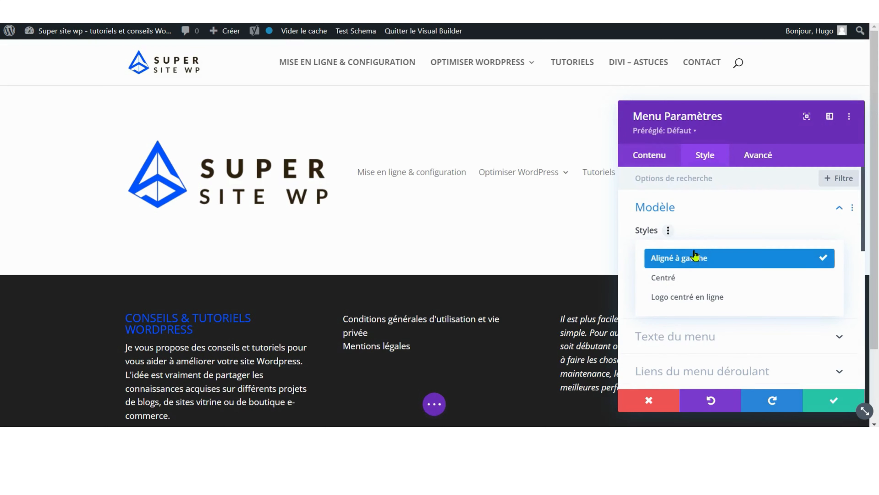
pyautogui.click(686, 279)
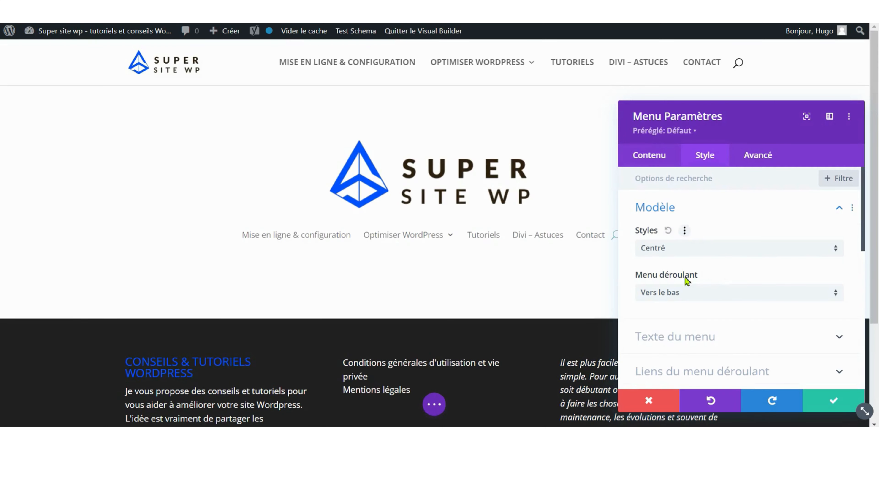
pyautogui.click(694, 252)
pyautogui.click(691, 297)
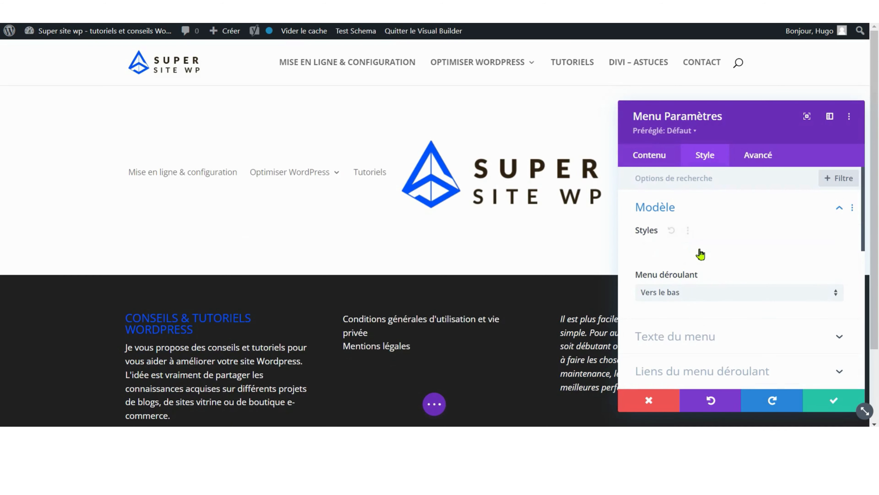
# Step: Try the Centré layout style on the Menu module and check it in phone view before returning to desktop view
pyautogui.click(700, 254)
pyautogui.click(693, 276)
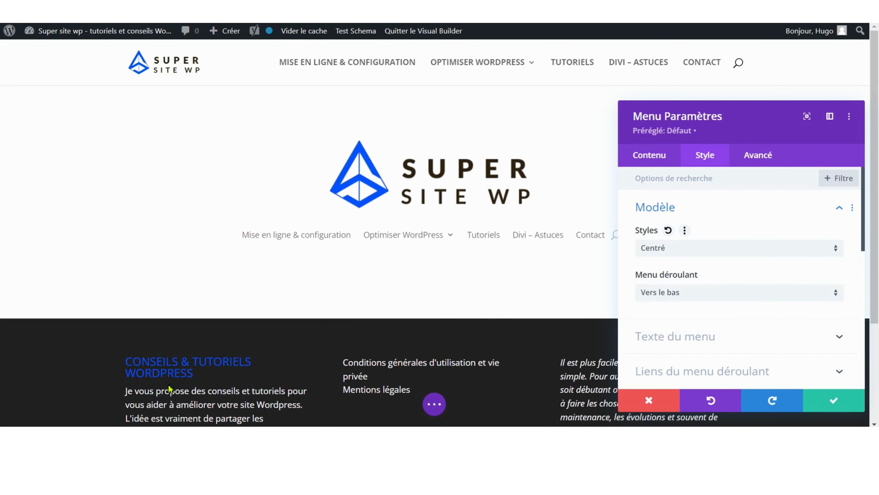
pyautogui.click(434, 404)
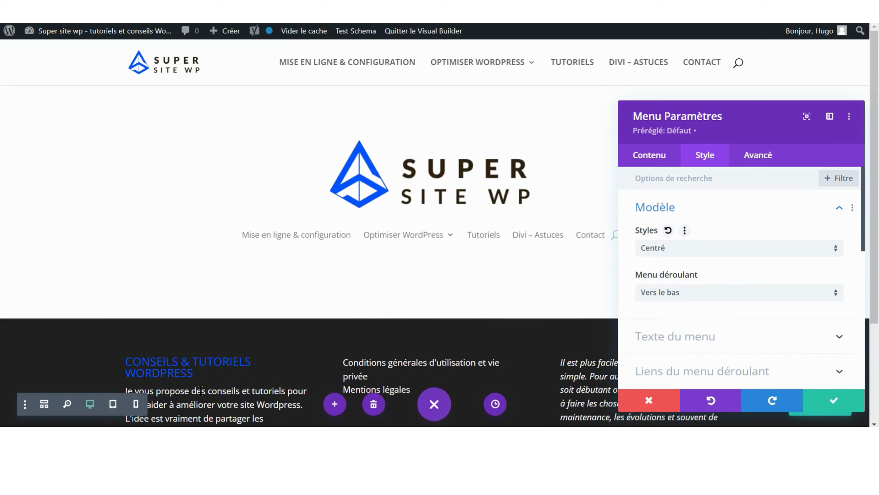
pyautogui.click(136, 404)
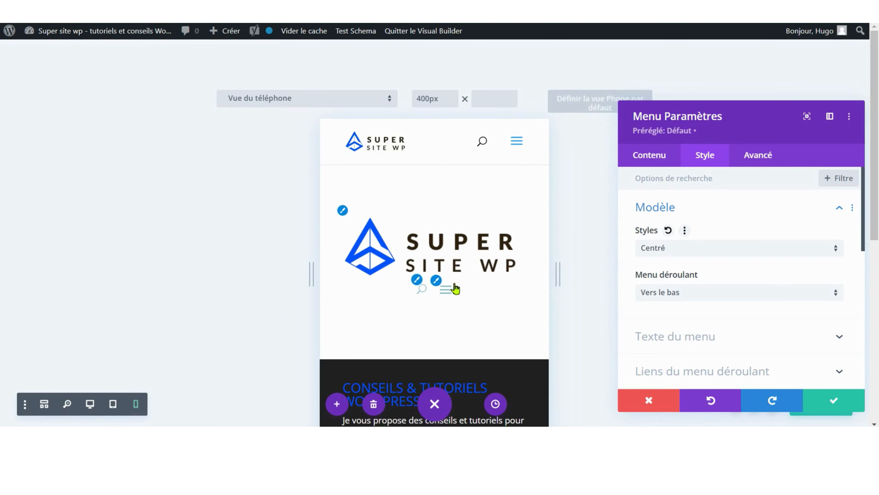
pyautogui.click(90, 404)
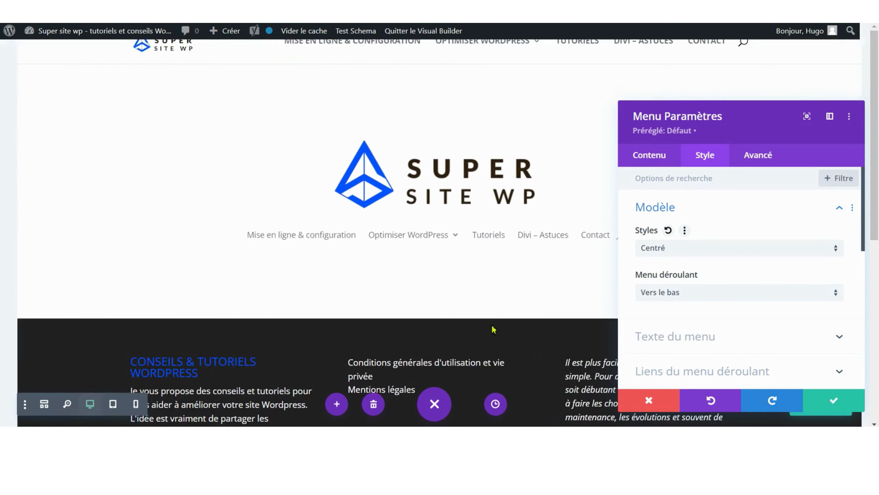
# Step: Set the Menu module's layout style to Aligné à gauche
pyautogui.click(726, 254)
pyautogui.click(726, 260)
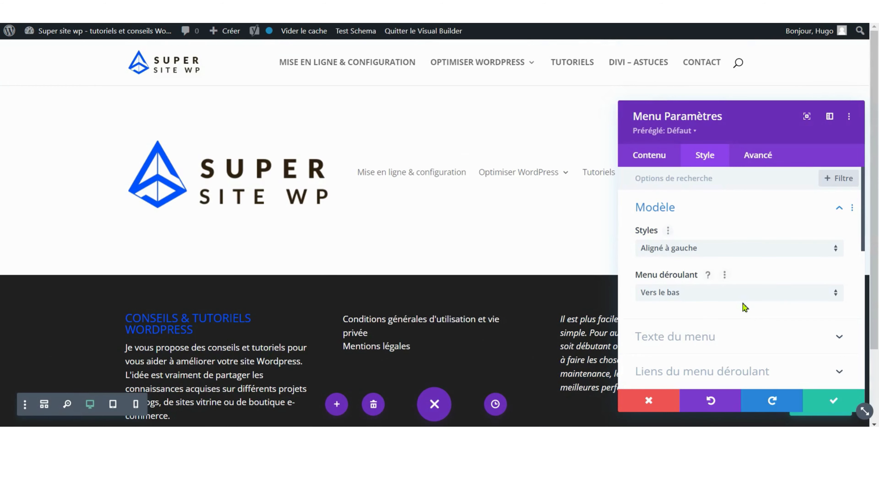
# Step: Set the menu text size to 16px
pyautogui.scroll(-2, 742, 311)
pyautogui.click(748, 283)
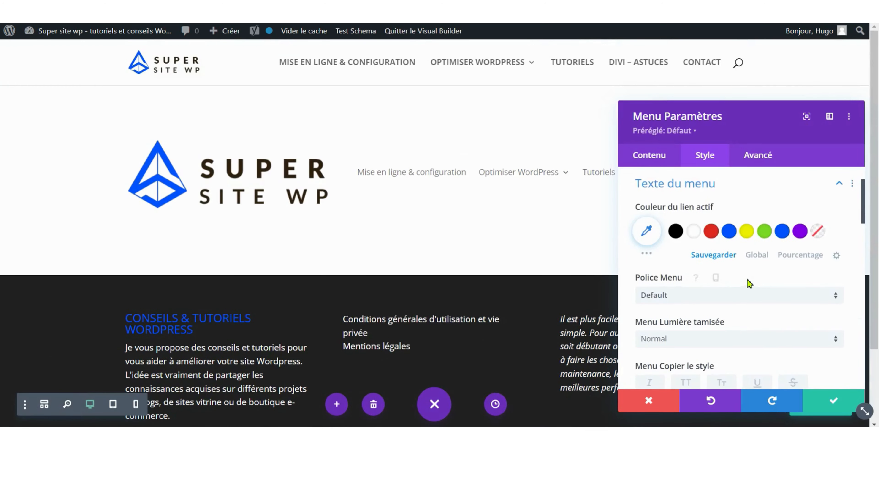
pyautogui.scroll(-5, 742, 279)
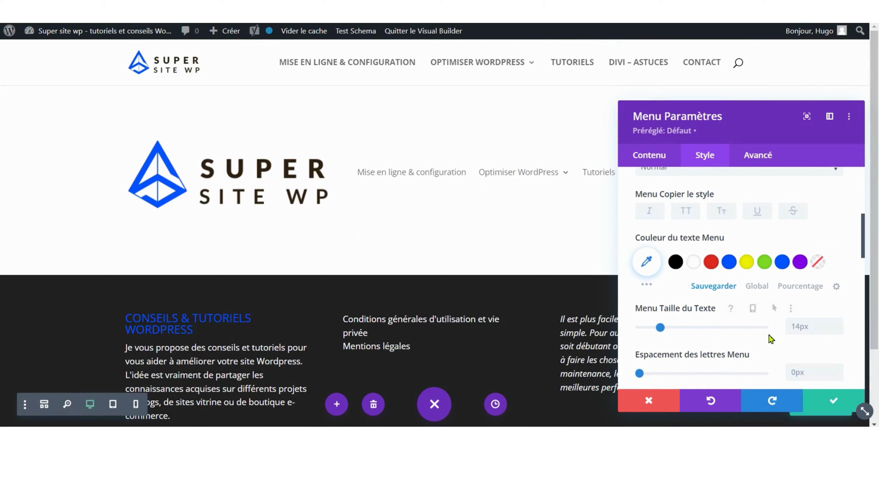
pyautogui.click(795, 327)
pyautogui.write('16')
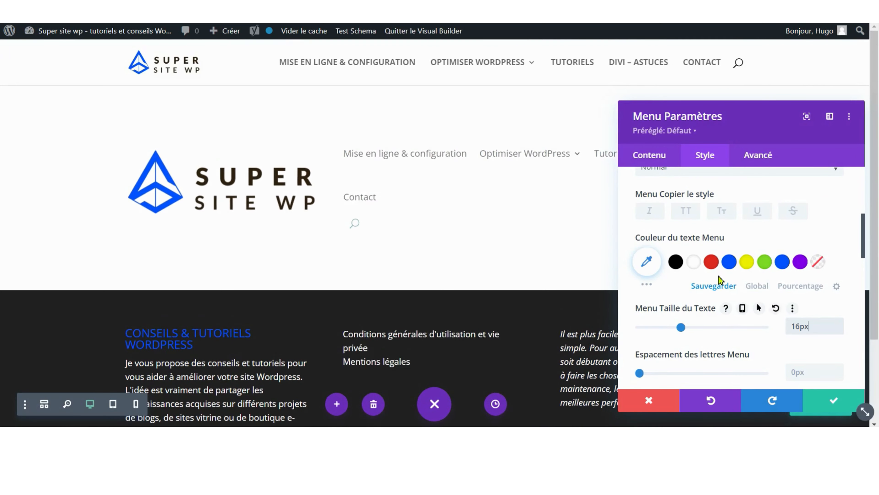
# Step: Make the menu text black and uppercase with the Semi Gras font weight
pyautogui.click(676, 262)
pyautogui.click(687, 211)
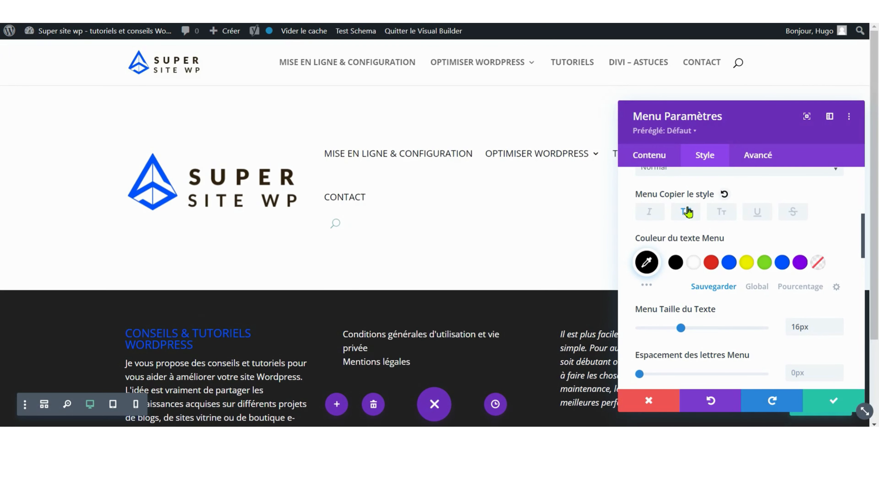
pyautogui.scroll(-3, 708, 233)
pyautogui.scroll(5, 703, 261)
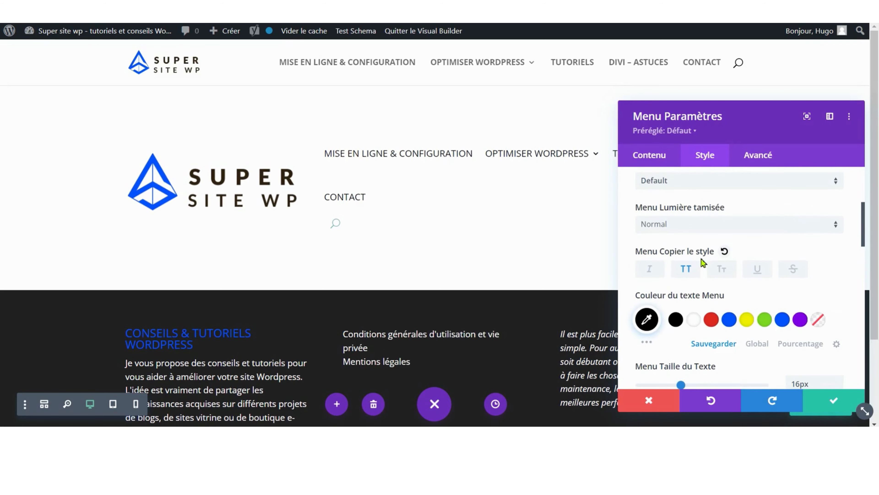
pyautogui.click(700, 227)
pyautogui.click(695, 273)
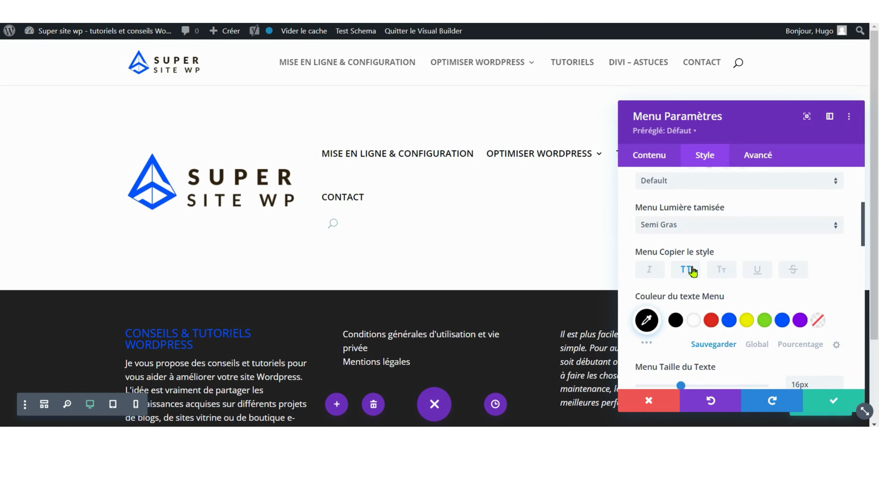
# Step: Open the dropdown menu link settings and expand the Menu module's mobile menu in phone view
pyautogui.moveTo(654, 117); pyautogui.dragTo(617, 209)
pyautogui.scroll(-10, 630, 290)
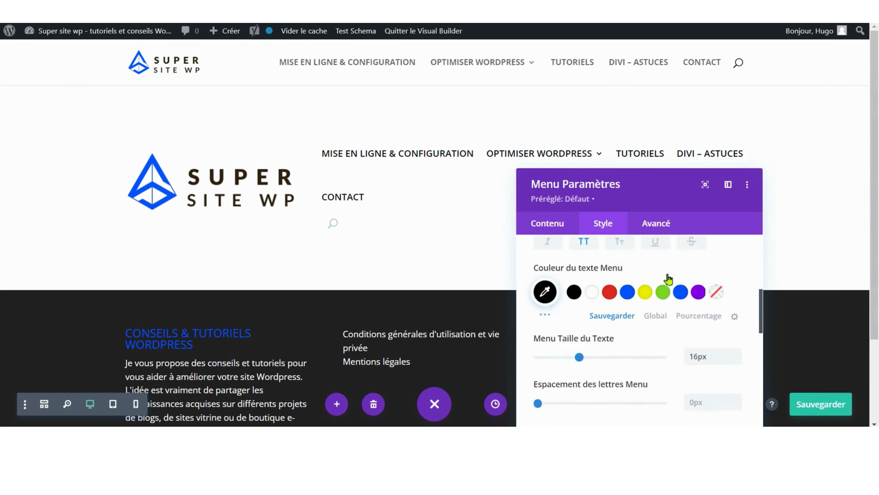
pyautogui.scroll(-4, 575, 343)
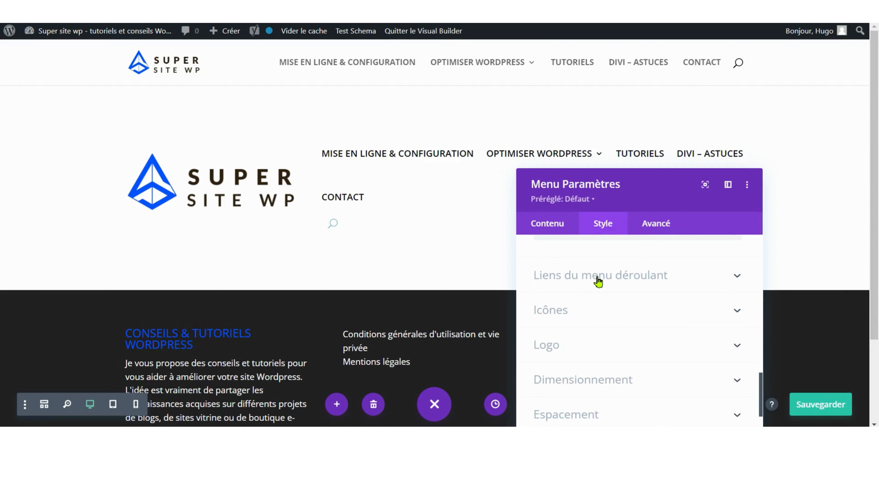
pyautogui.click(590, 283)
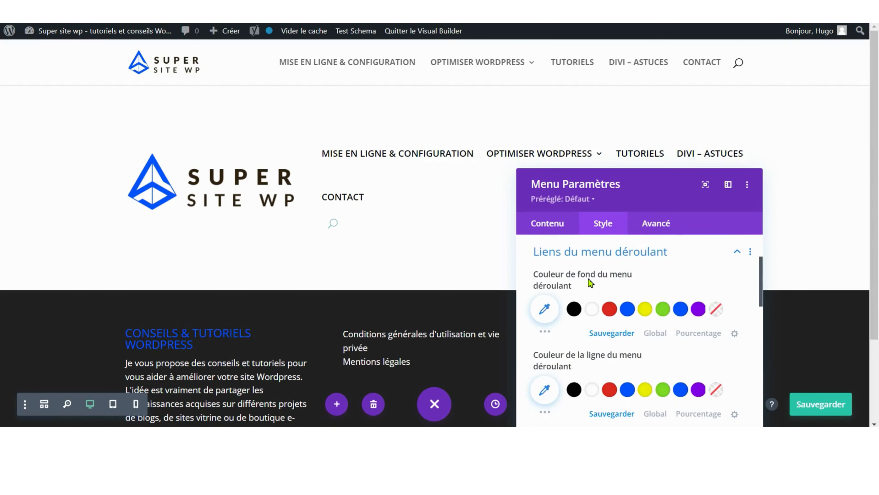
pyautogui.scroll(-2, 616, 267)
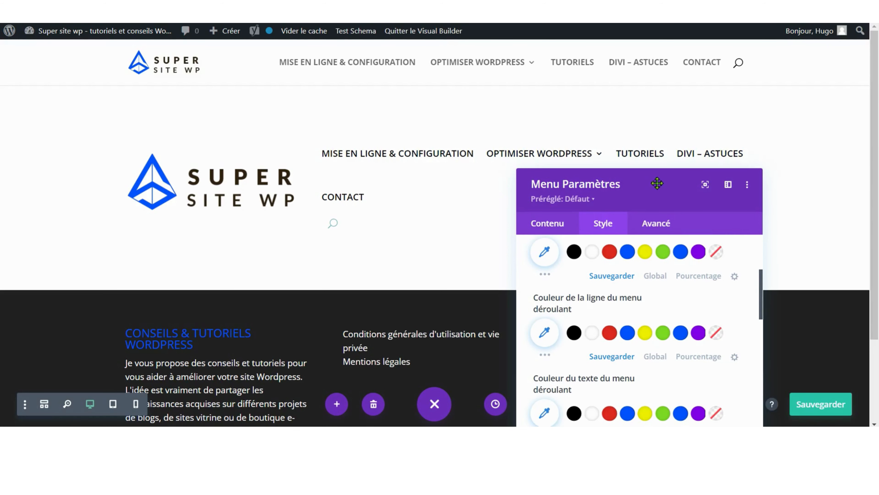
pyautogui.moveTo(658, 184); pyautogui.dragTo(710, 128)
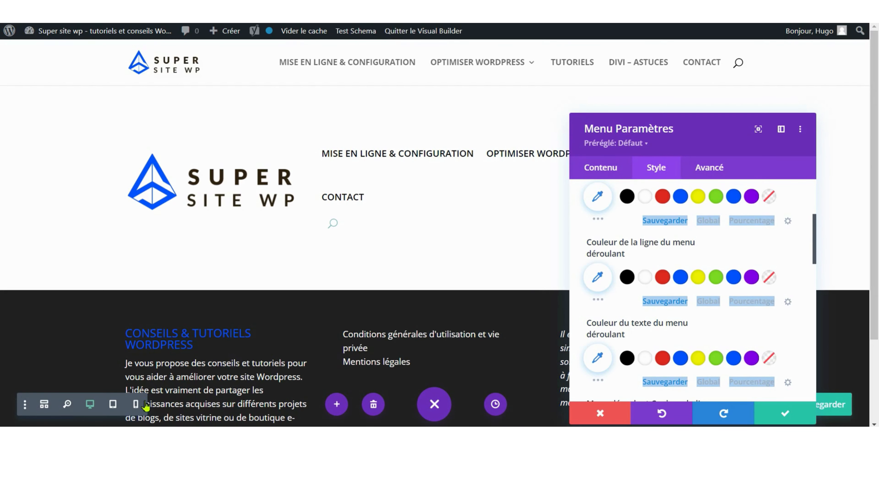
pyautogui.click(136, 403)
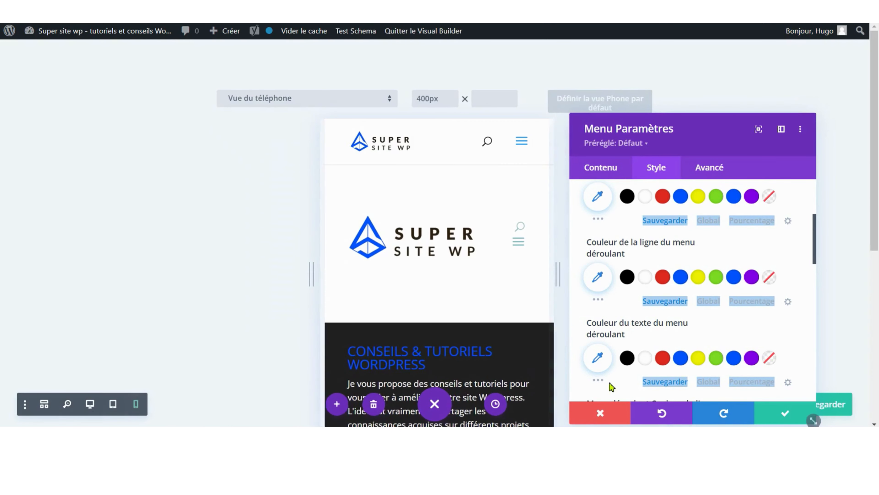
pyautogui.scroll(-3, 648, 342)
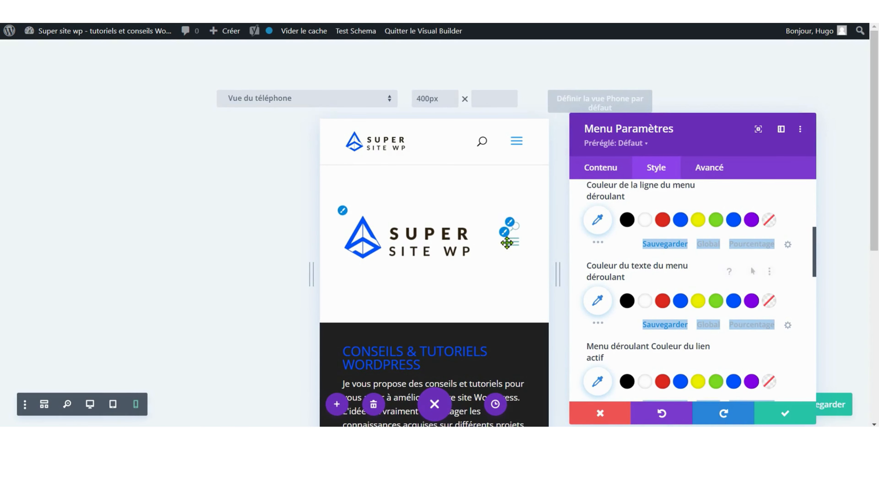
pyautogui.click(512, 251)
pyautogui.scroll(-3, 637, 293)
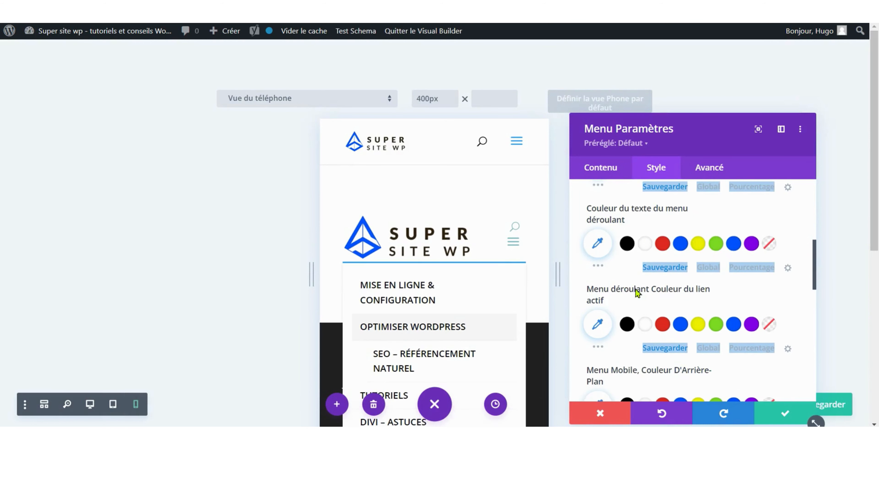
# Step: Set the dropdown menu's text colour to black and its active link colour to blue
pyautogui.click(647, 249)
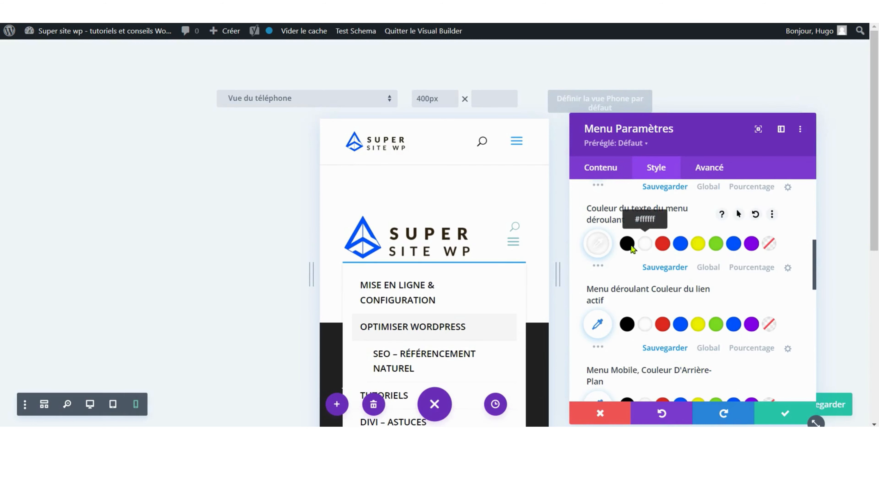
pyautogui.click(627, 246)
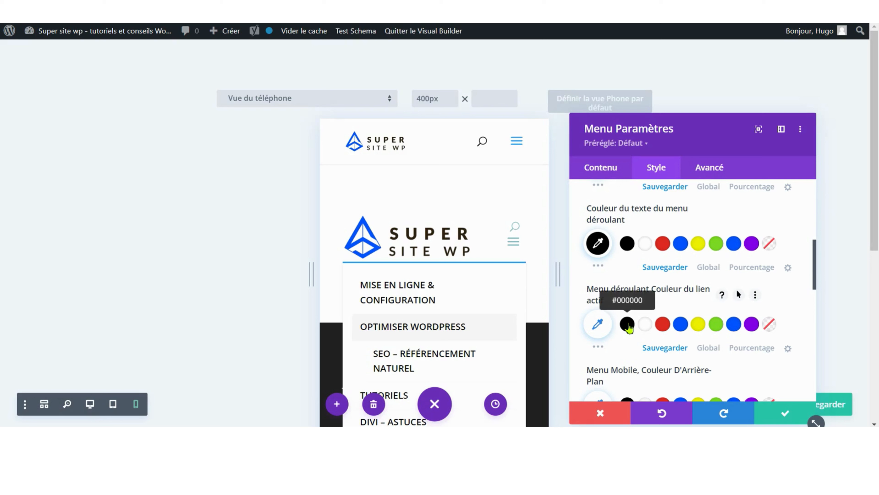
pyautogui.scroll(-5, 698, 277)
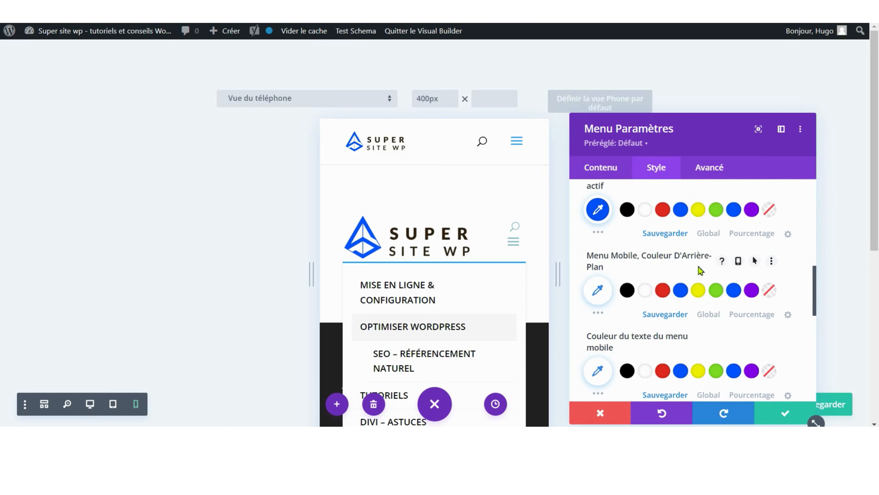
# Step: Set the mobile menu's background colour to #fcfcfc and its text colour to black (#000000)
pyautogui.click(598, 292)
pyautogui.click(722, 281)
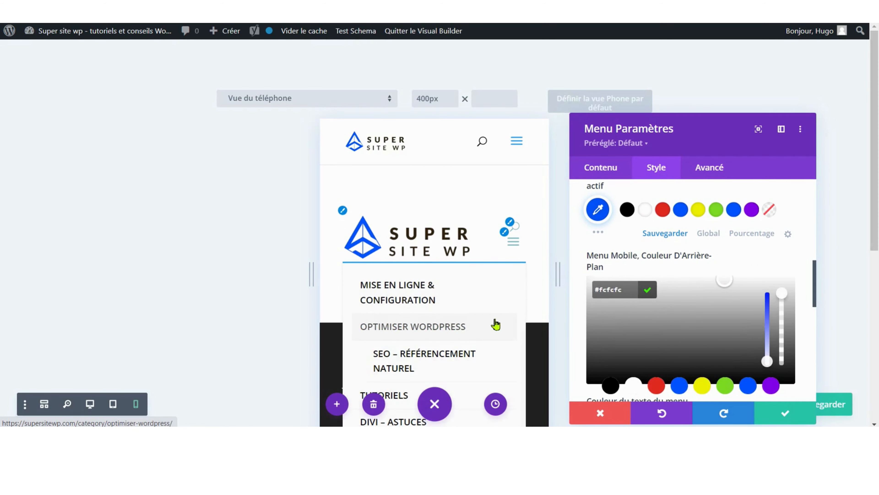
pyautogui.scroll(-2, 496, 324)
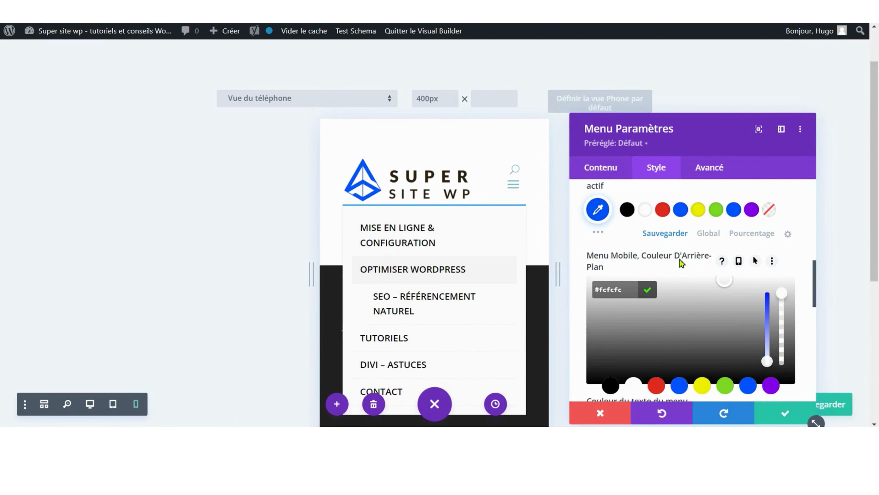
pyautogui.scroll(-2, 681, 263)
pyautogui.click(650, 232)
pyautogui.scroll(-2, 675, 257)
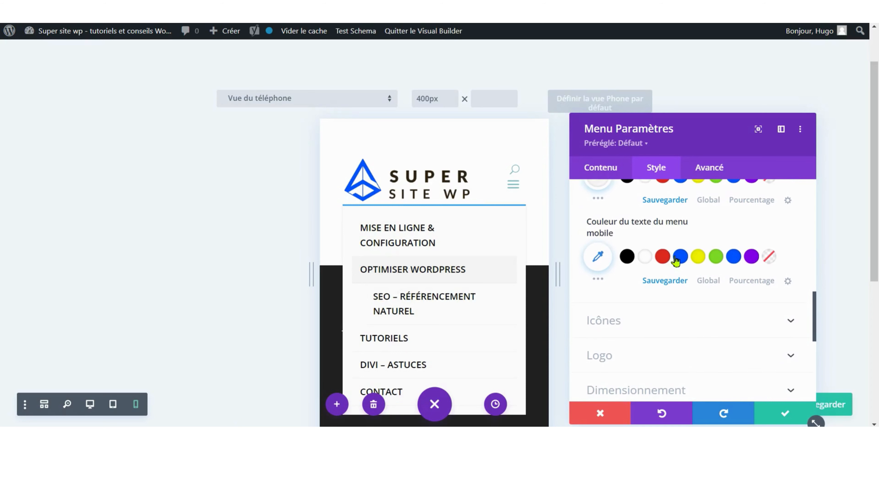
pyautogui.click(628, 257)
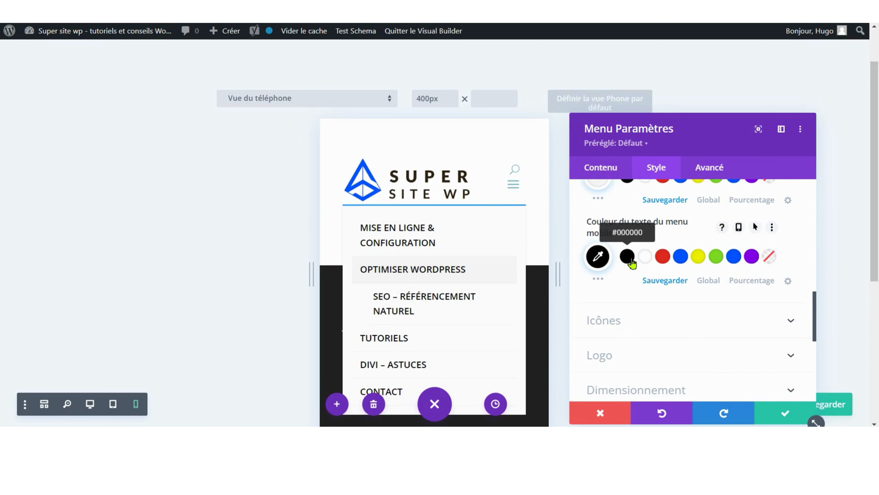
# Step: Colour the menu's search icon black and its hamburger icon blue (#0054ff)
pyautogui.scroll(-2, 661, 285)
pyautogui.click(664, 272)
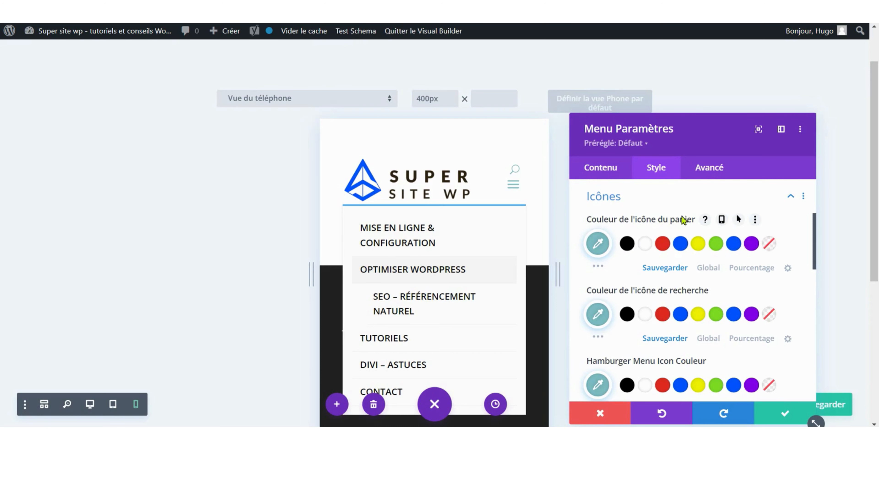
pyautogui.scroll(-2, 678, 242)
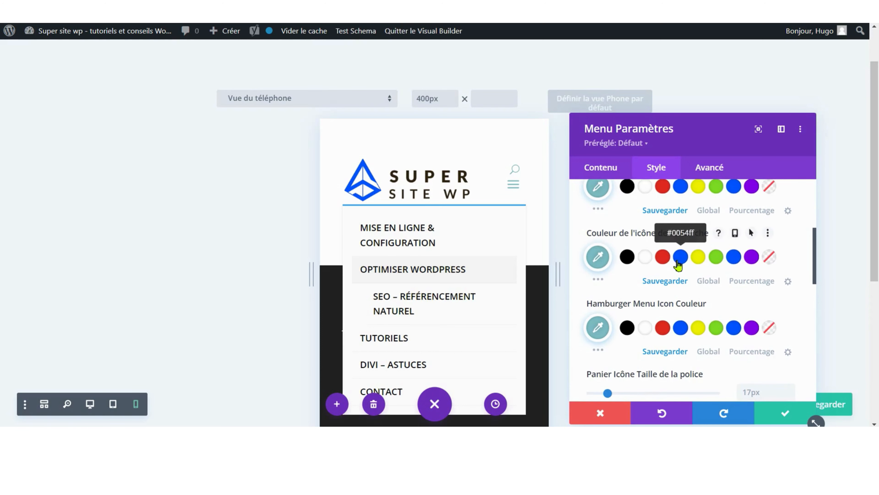
pyautogui.click(681, 260)
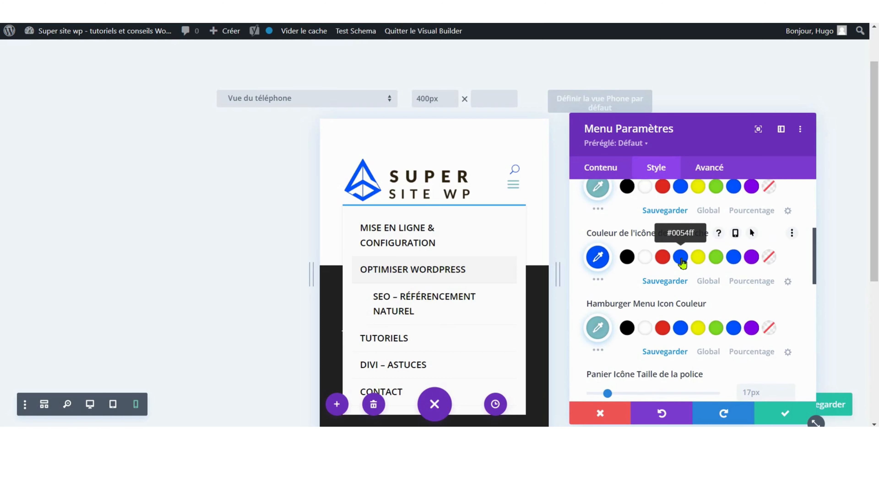
pyautogui.click(628, 258)
pyautogui.scroll(-2, 634, 272)
pyautogui.click(682, 271)
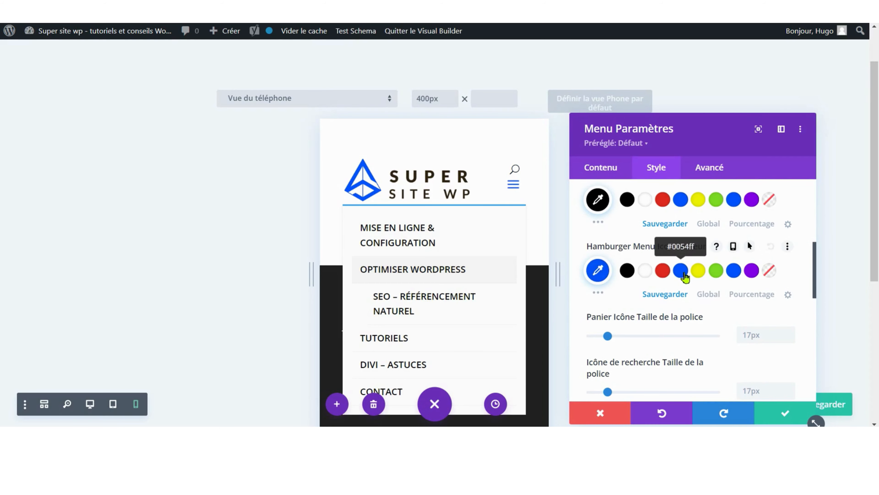
# Step: Set the search icon size to 20px and the hamburger menu icon size to 35px
pyautogui.scroll(-2, 662, 282)
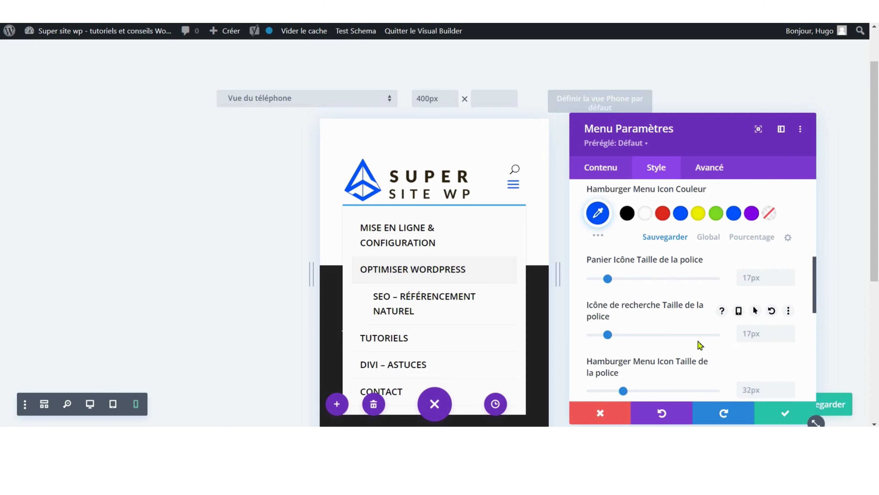
pyautogui.click(755, 342)
pyautogui.write('20')
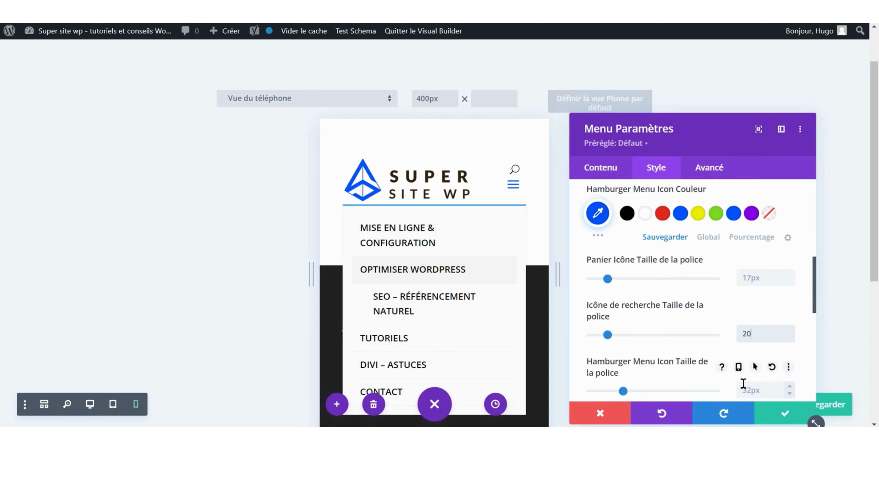
pyautogui.scroll(-2, 633, 335)
pyautogui.click(749, 333)
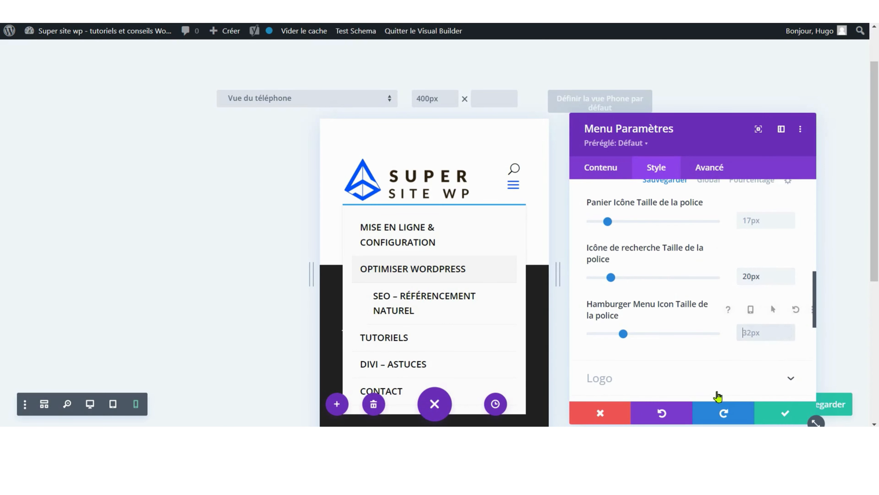
pyautogui.write('35px')
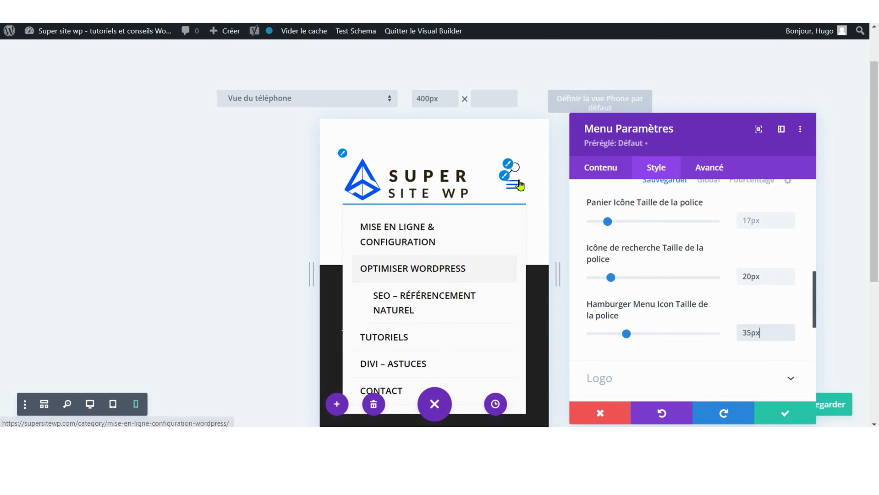
pyautogui.scroll(-4, 682, 346)
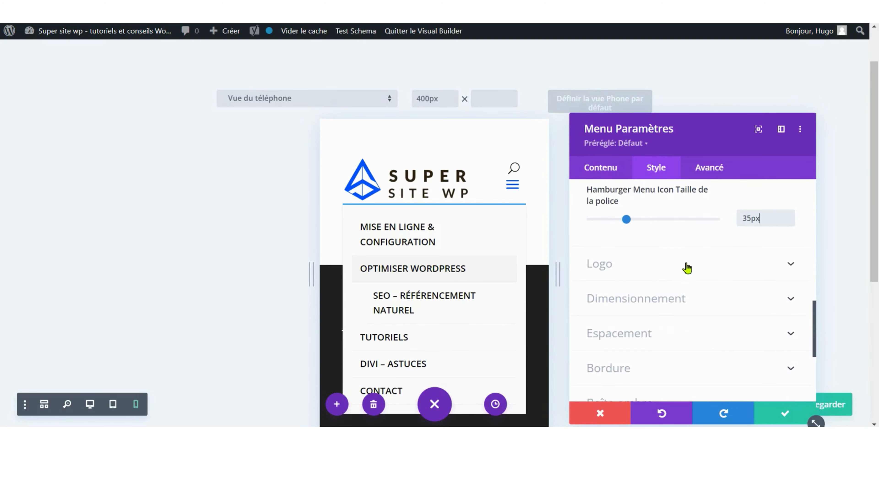
# Step: Try a box shadow preset on the menu's logo, and remove it again
pyautogui.click(613, 267)
pyautogui.scroll(-2, 689, 295)
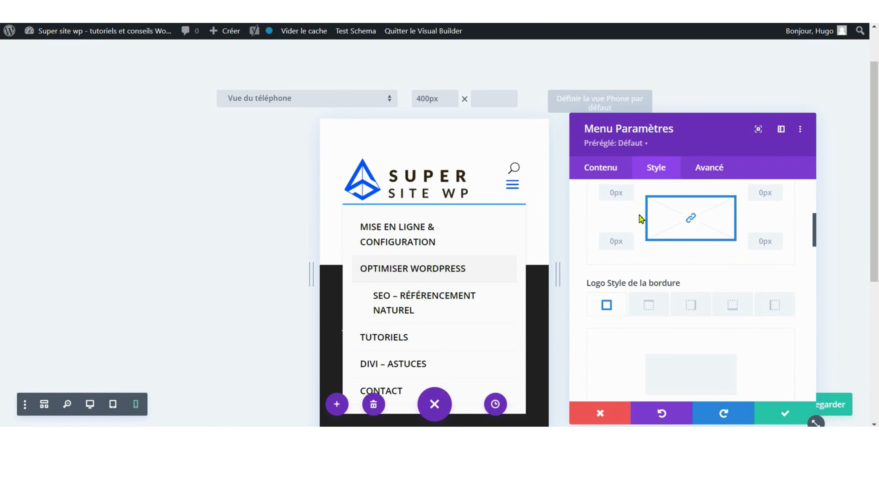
pyautogui.scroll(-12, 618, 300)
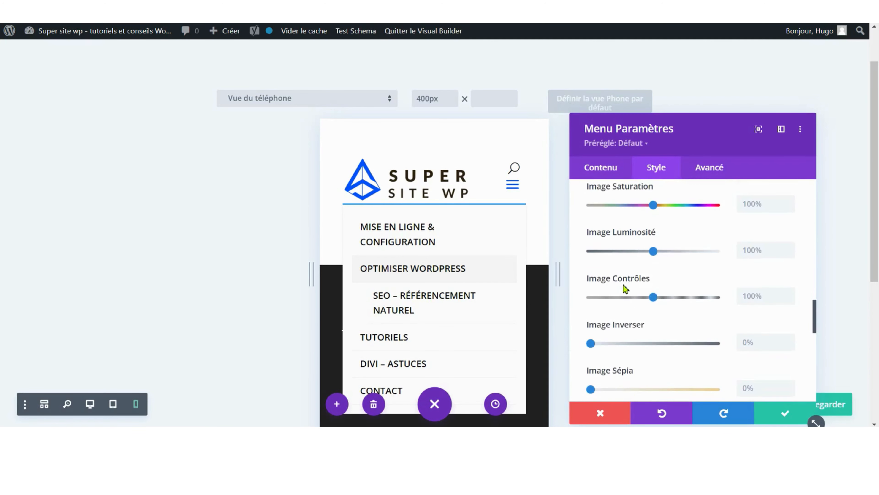
pyautogui.scroll(6, 635, 287)
pyautogui.click(661, 288)
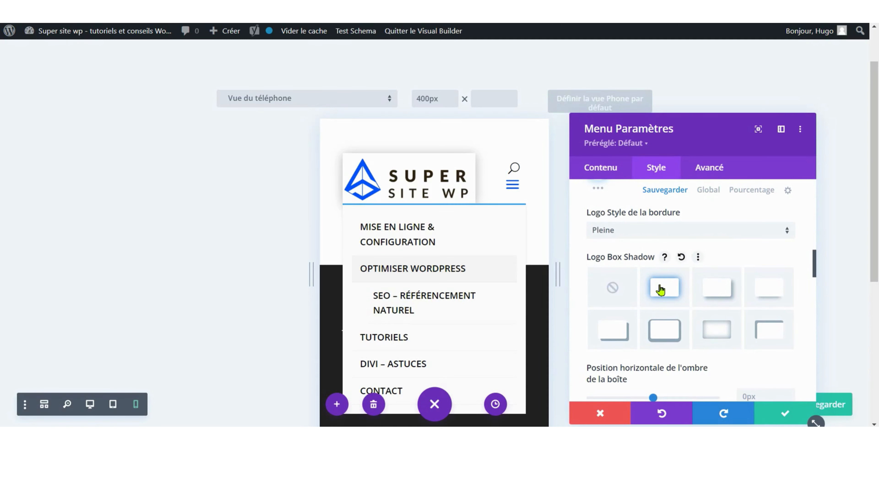
pyautogui.click(629, 290)
pyautogui.scroll(-8, 713, 304)
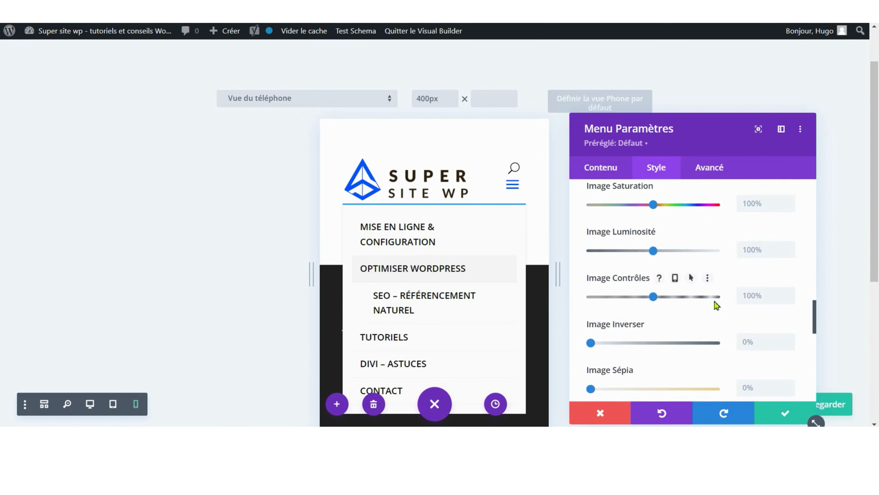
# Step: Set the logo's maximum height to 65px in the Menu module's sizing options
pyautogui.scroll(-3, 712, 304)
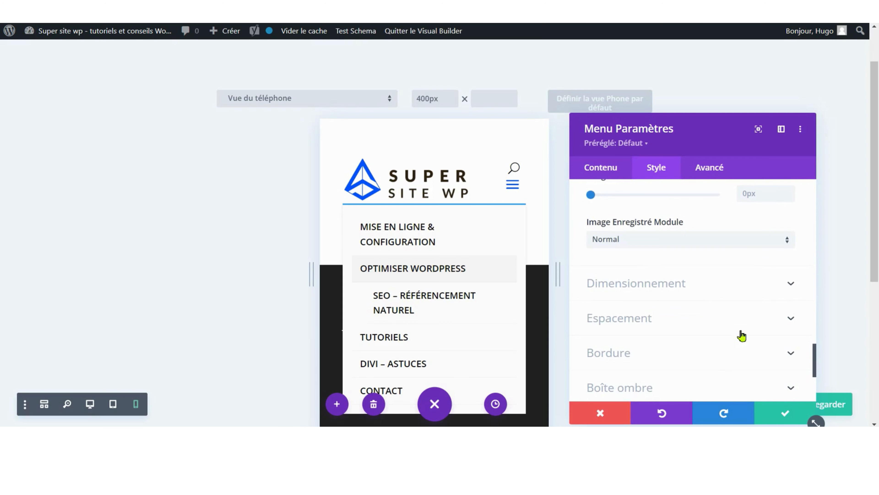
pyautogui.click(744, 281)
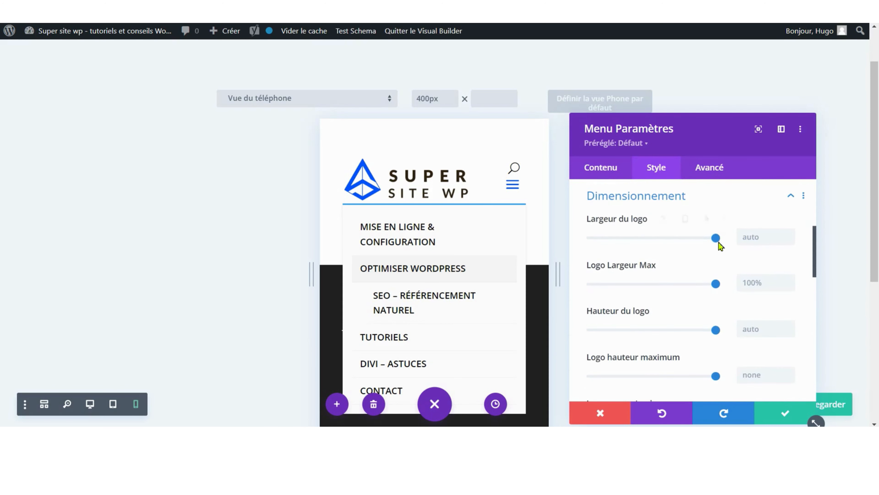
pyautogui.scroll(-2, 703, 318)
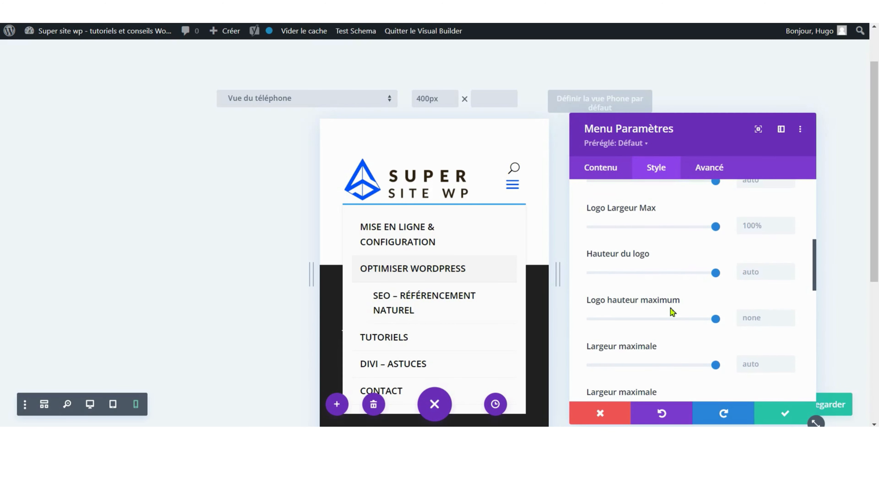
pyautogui.click(769, 317)
pyautogui.write('65')
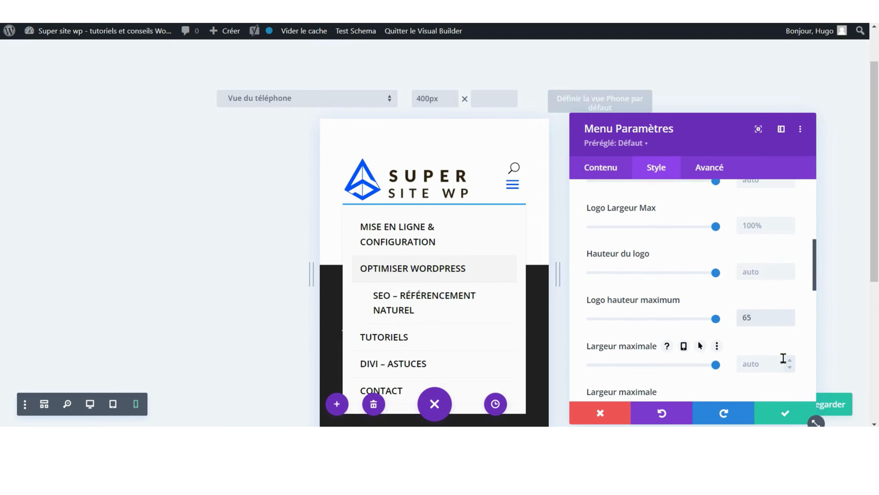
pyautogui.write('px')
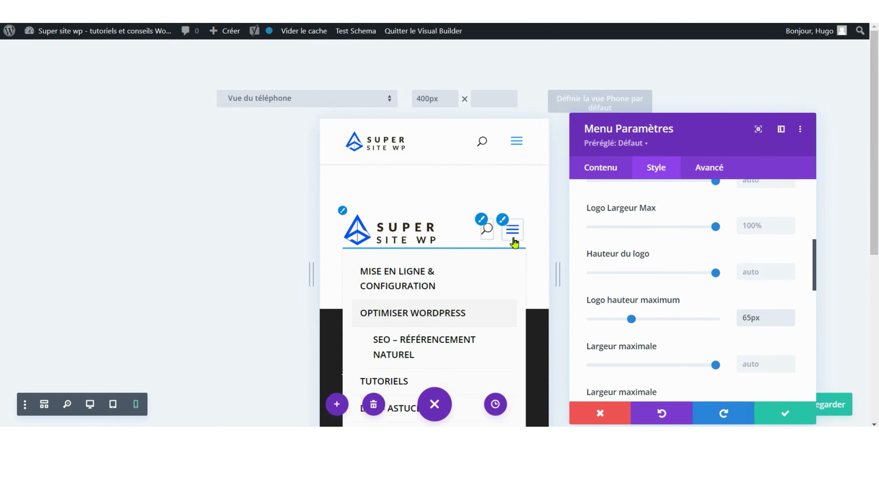
# Step: Expand and collapse the mobile menus of the original header and the custom header to compare them
pyautogui.click(515, 148)
pyautogui.click(514, 148)
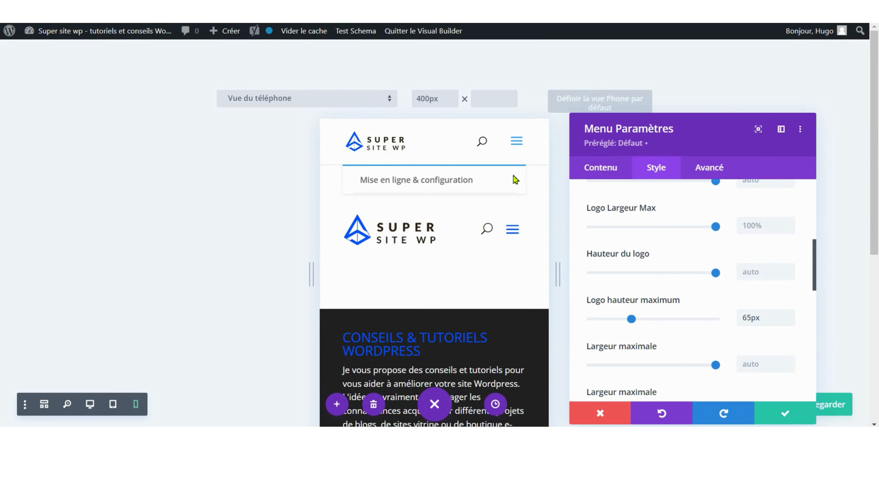
pyautogui.click(518, 230)
pyautogui.click(515, 230)
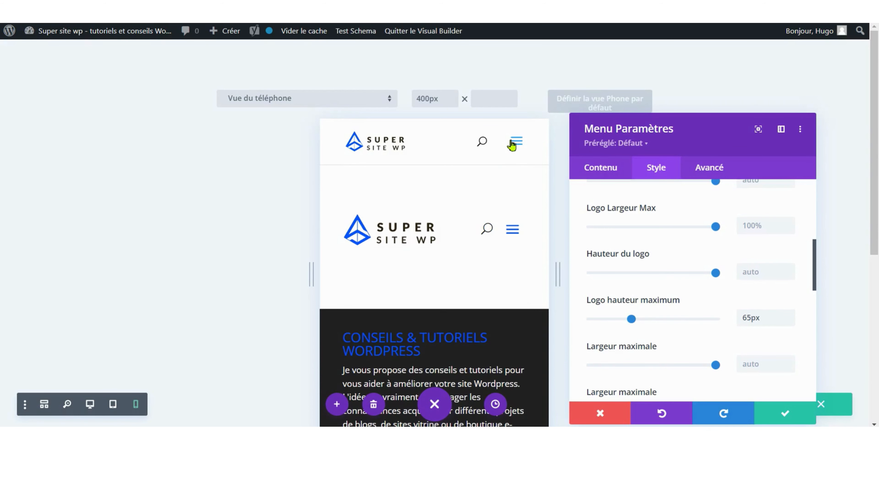
pyautogui.click(513, 144)
pyautogui.click(514, 145)
# Step: Review the remaining sizing options and save the Menu module's settings
pyautogui.scroll(-2, 727, 315)
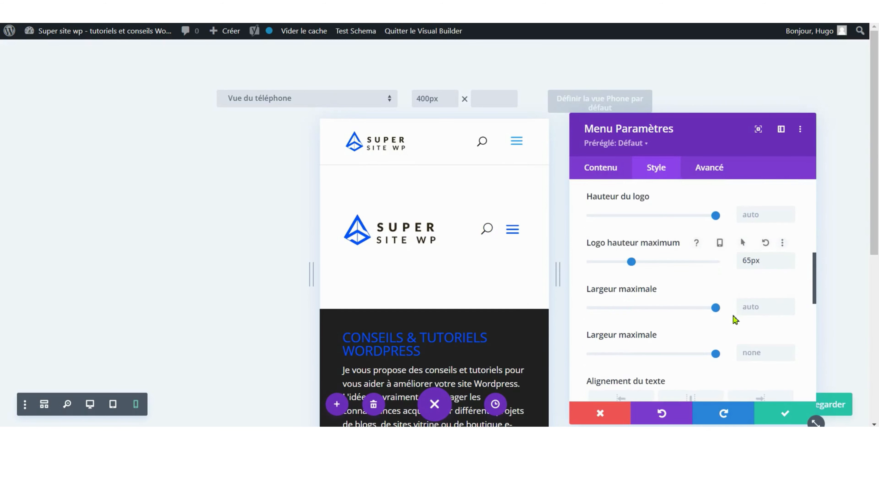
pyautogui.scroll(-6, 734, 315)
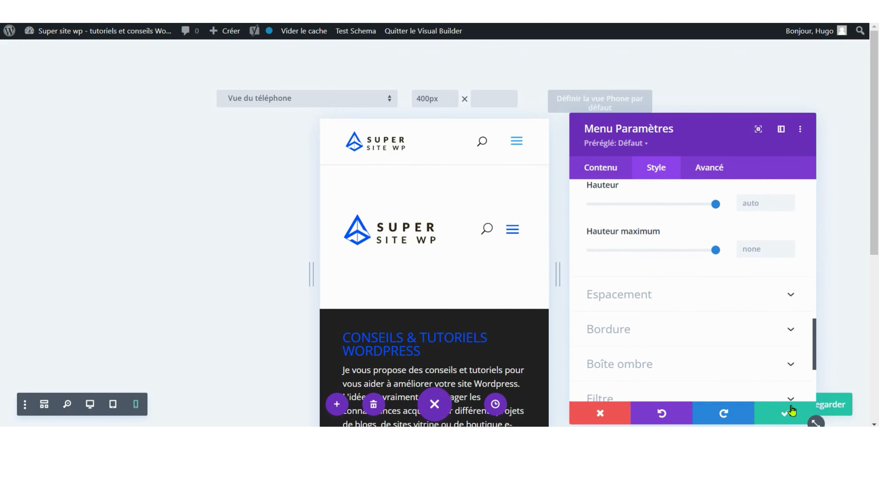
pyautogui.click(786, 413)
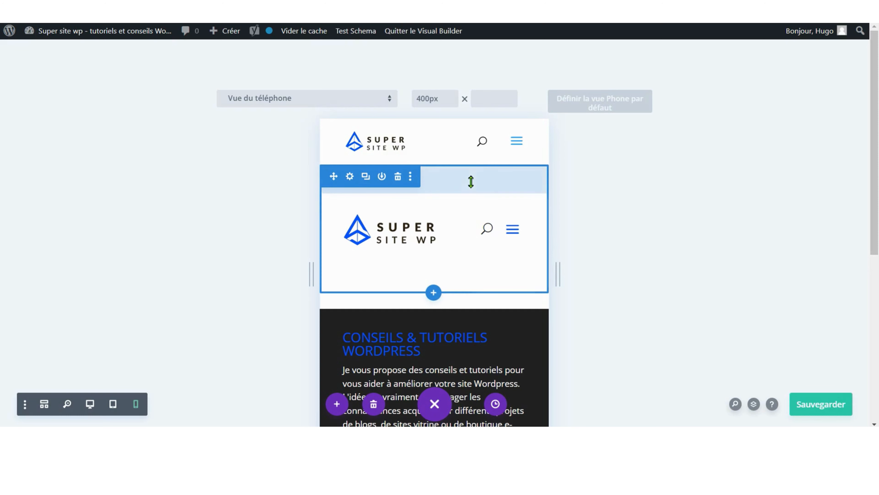
# Step: Shrink the vertical padding of the header section and its row to almost nothing around the menu
pyautogui.moveTo(474, 168); pyautogui.dragTo(477, 141)
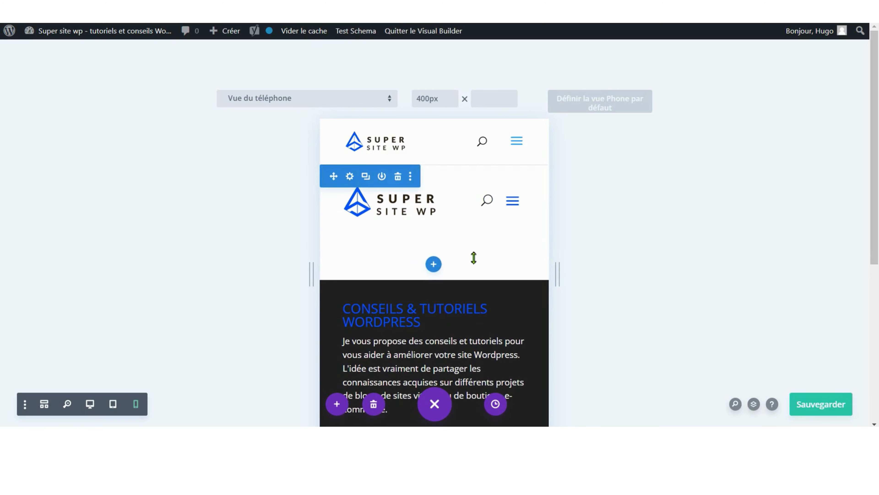
pyautogui.moveTo(476, 255); pyautogui.dragTo(477, 224)
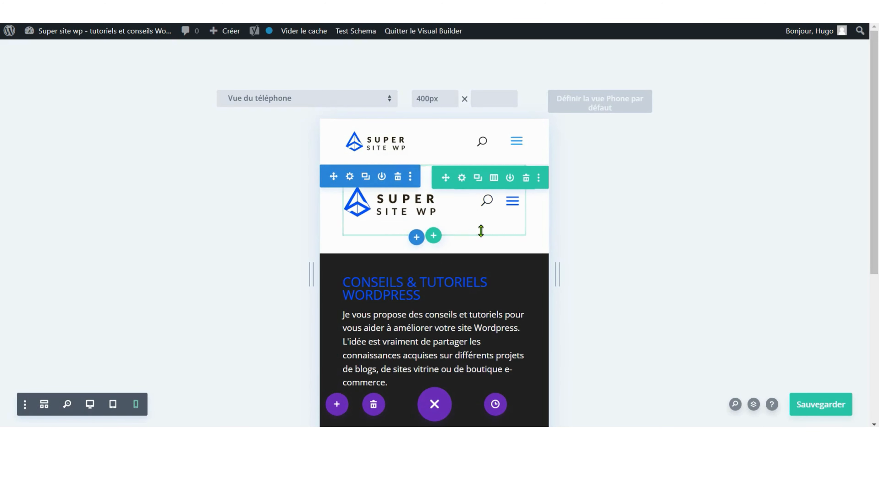
pyautogui.moveTo(481, 217); pyautogui.dragTo(430, 159)
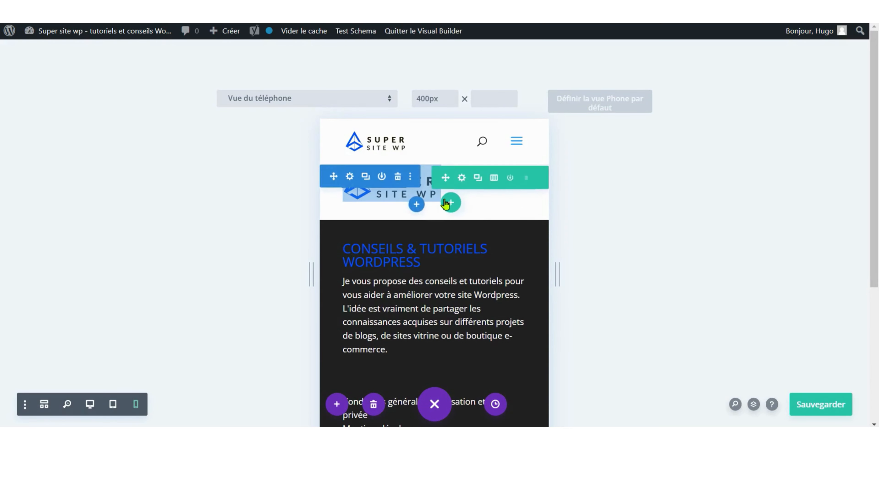
# Step: Give the header section a light grey background colour (#ededed)
pyautogui.click(355, 180)
pyautogui.click(650, 250)
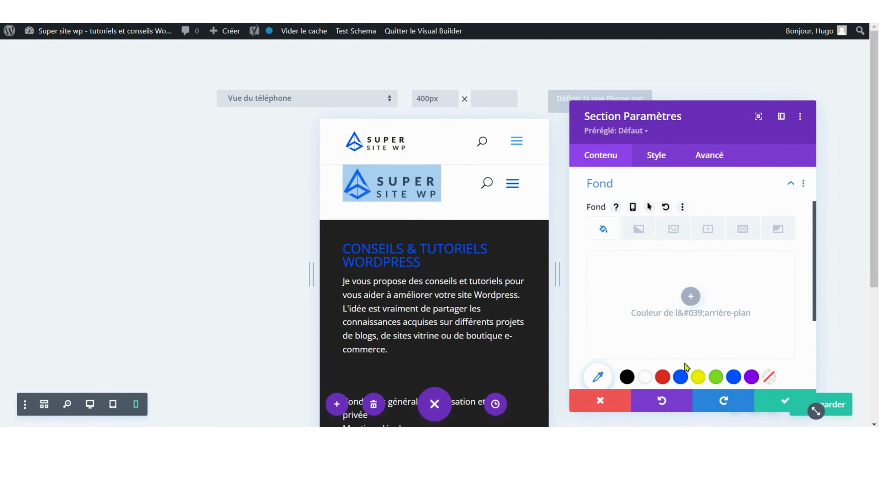
pyautogui.scroll(-2, 675, 357)
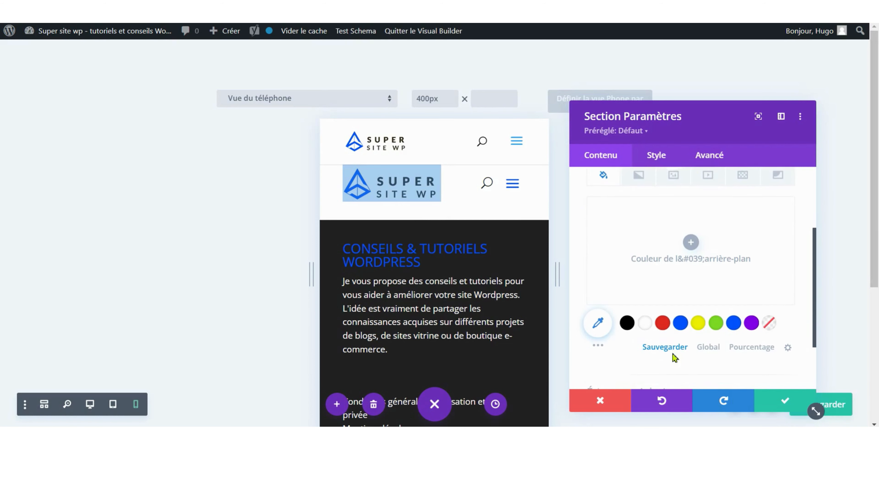
pyautogui.click(604, 322)
pyautogui.click(681, 206)
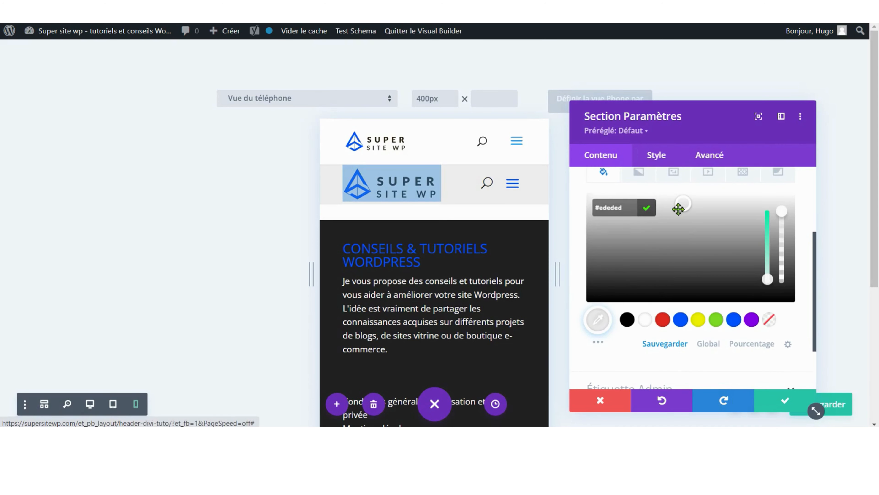
pyautogui.click(161, 207)
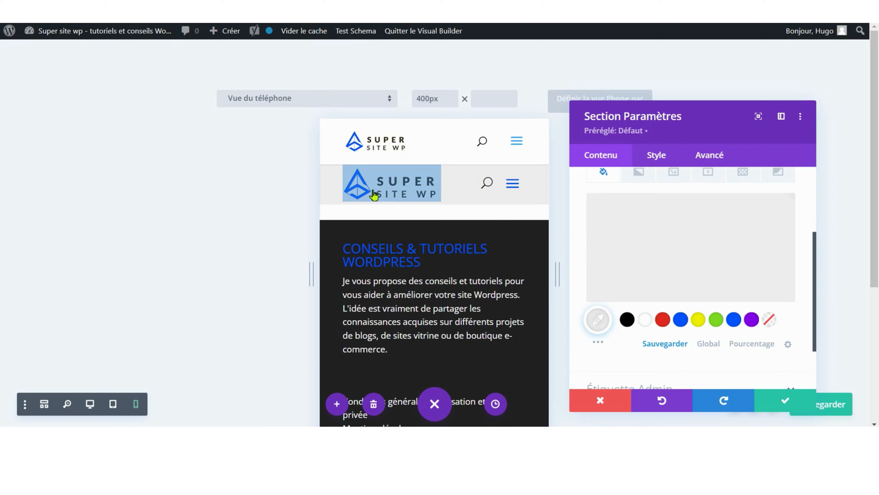
# Step: Test the search field and mobile menu of the custom header and compare them with the original header's search
pyautogui.click(487, 182)
pyautogui.click(491, 186)
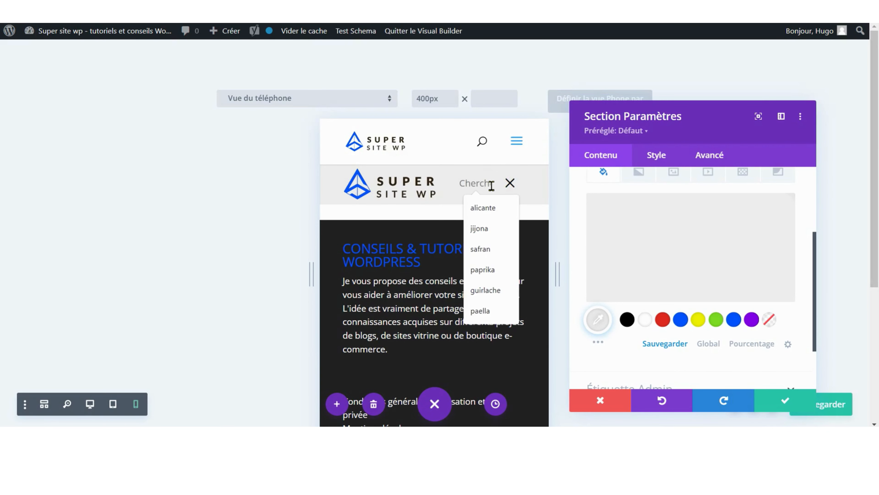
pyautogui.click(510, 185)
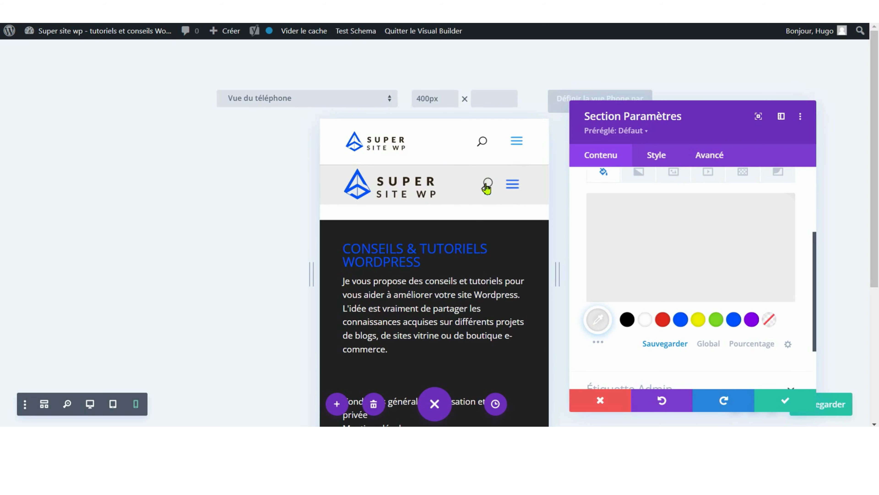
pyautogui.click(518, 187)
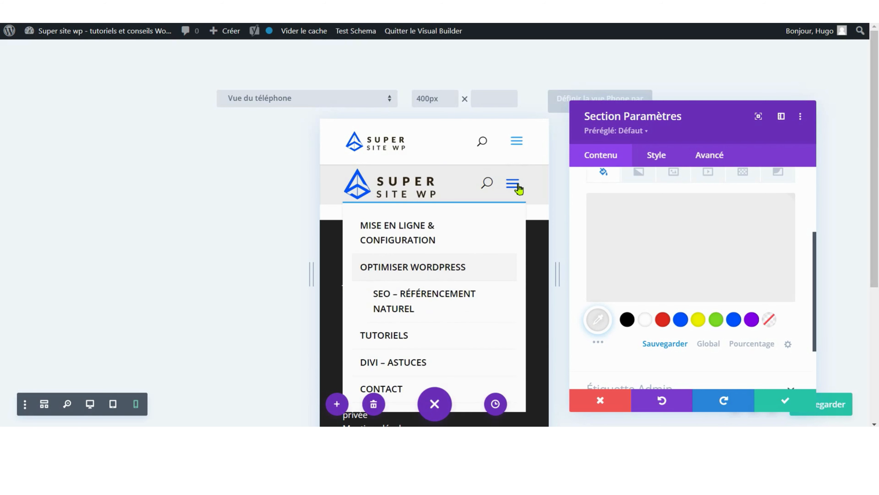
pyautogui.click(516, 186)
pyautogui.click(483, 142)
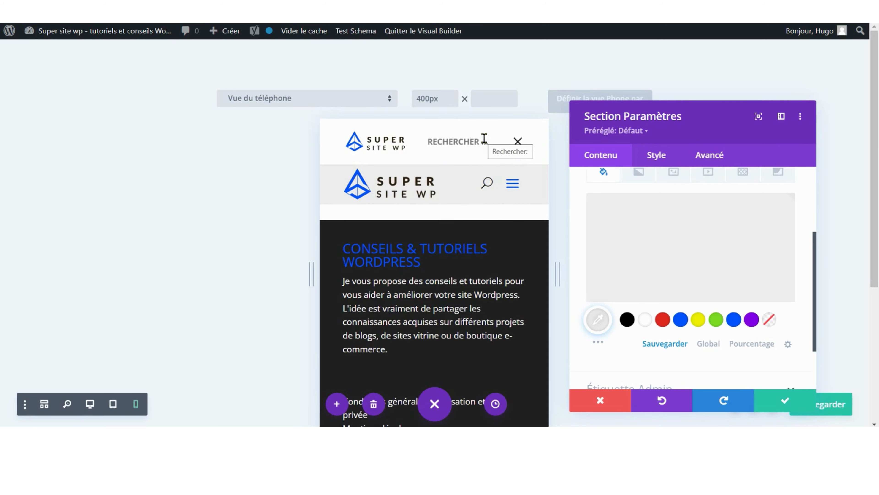
pyautogui.click(492, 191)
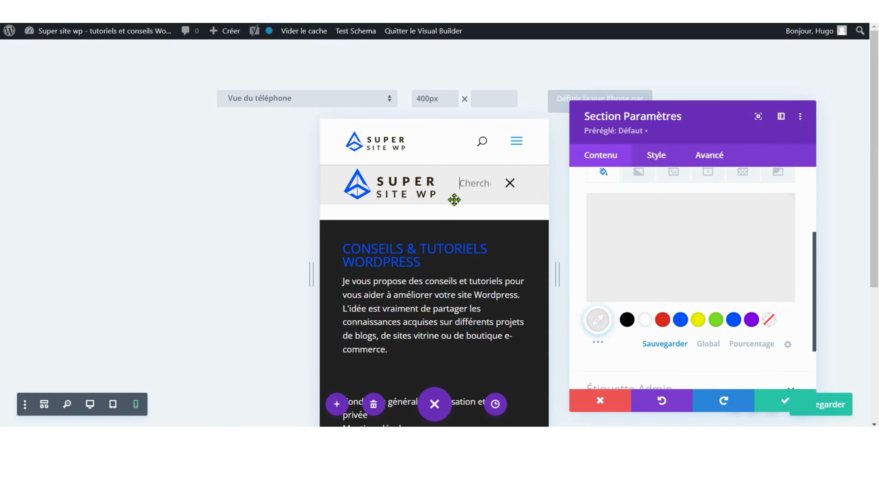
pyautogui.click(483, 145)
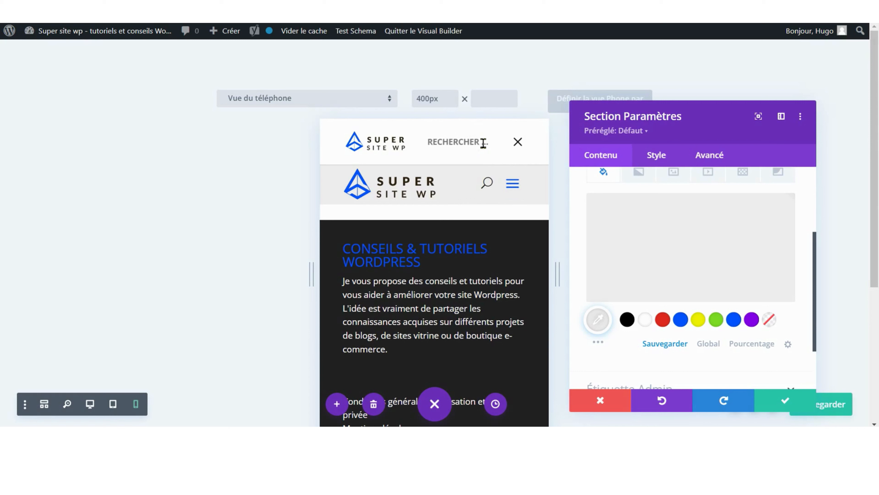
pyautogui.click(482, 142)
pyautogui.click(448, 194)
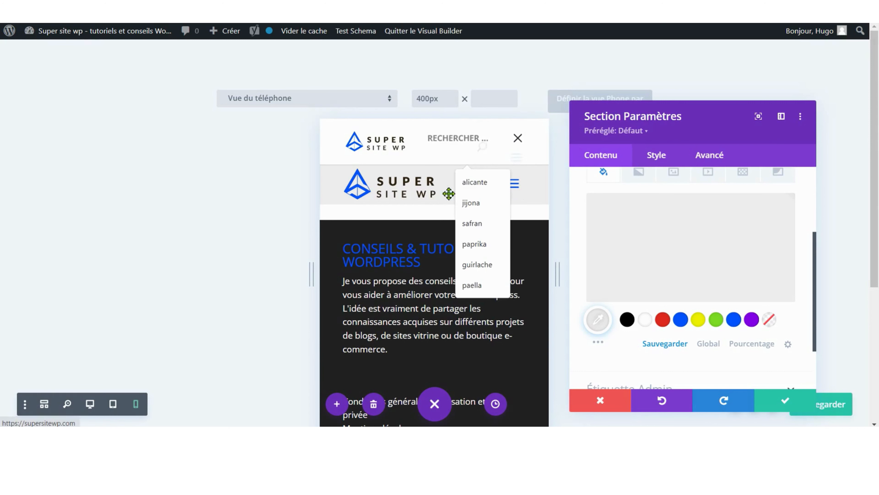
# Step: Round all four corners of the header section to 30px
pyautogui.click(672, 158)
pyautogui.scroll(-3, 637, 256)
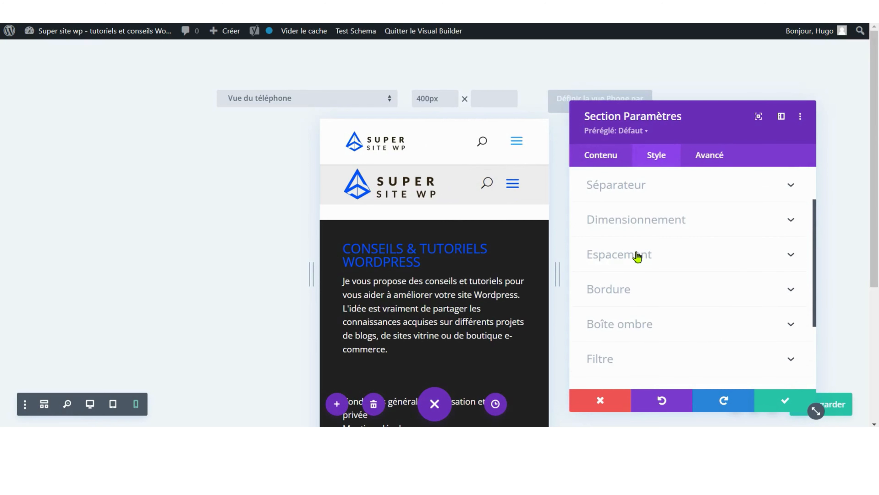
pyautogui.click(640, 238)
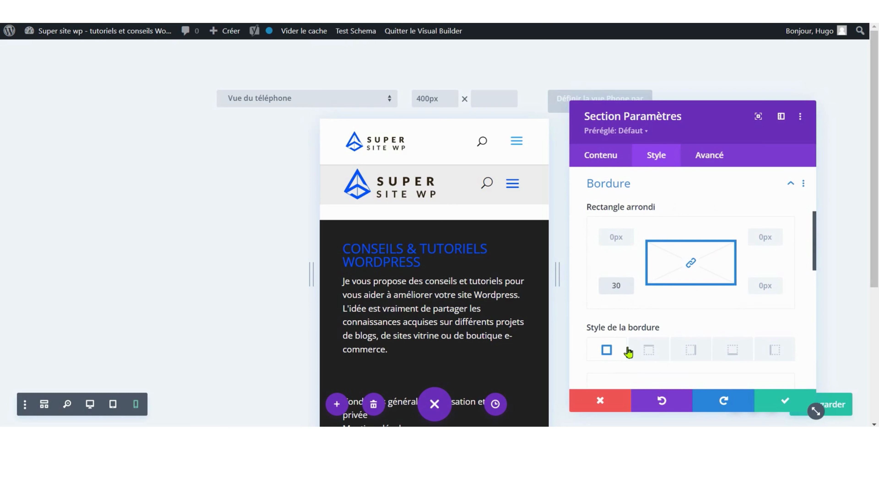
pyautogui.scroll(2, 605, 230)
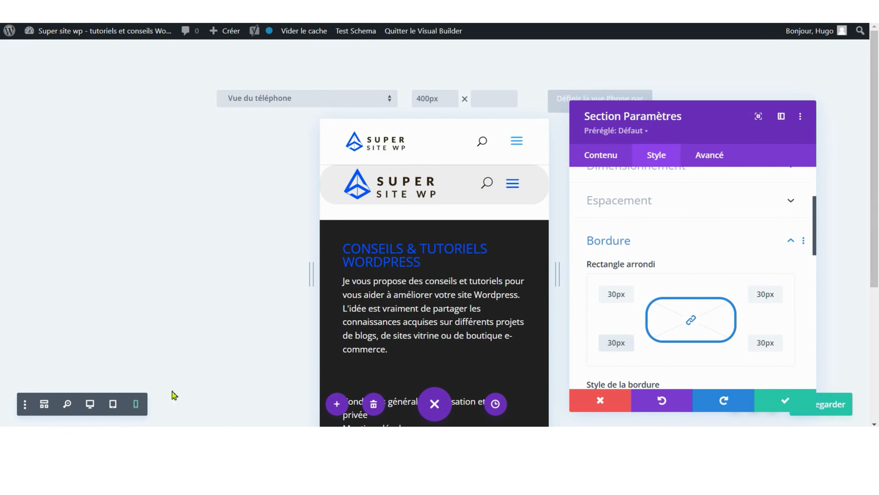
# Step: Return the preview to the desktop view and look over the header section's border options
pyautogui.click(90, 403)
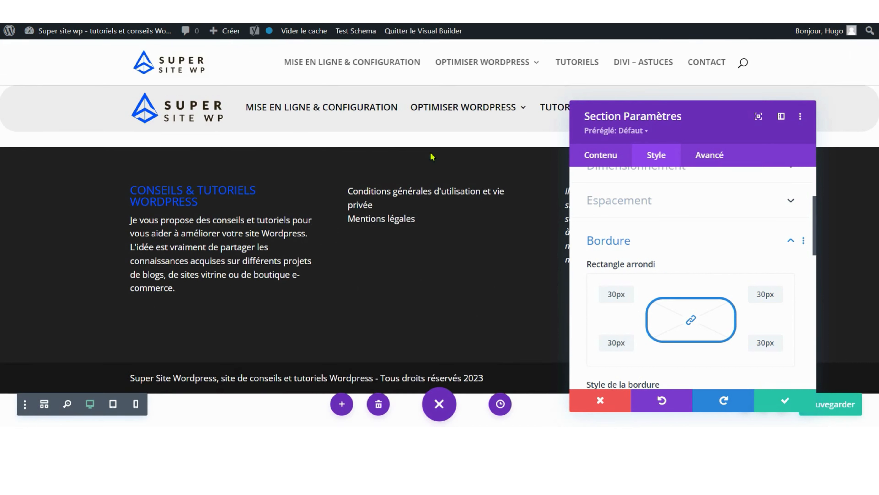
pyautogui.scroll(-3, 693, 294)
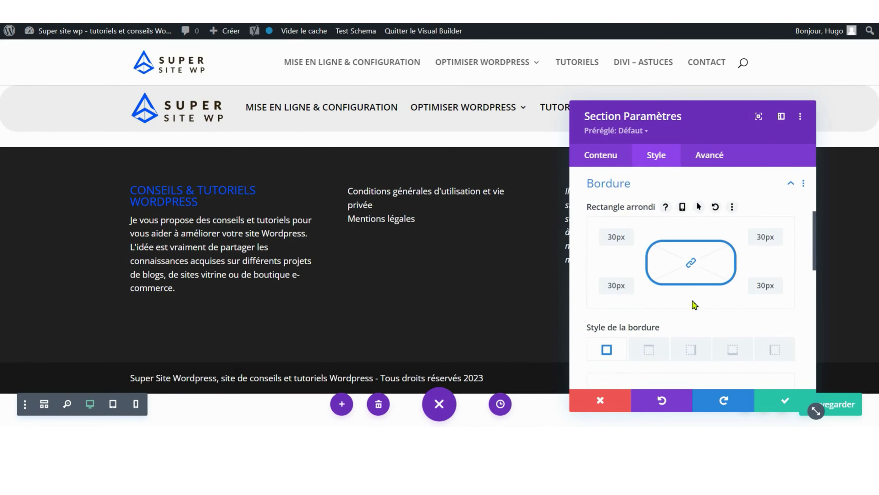
pyautogui.scroll(-3, 728, 346)
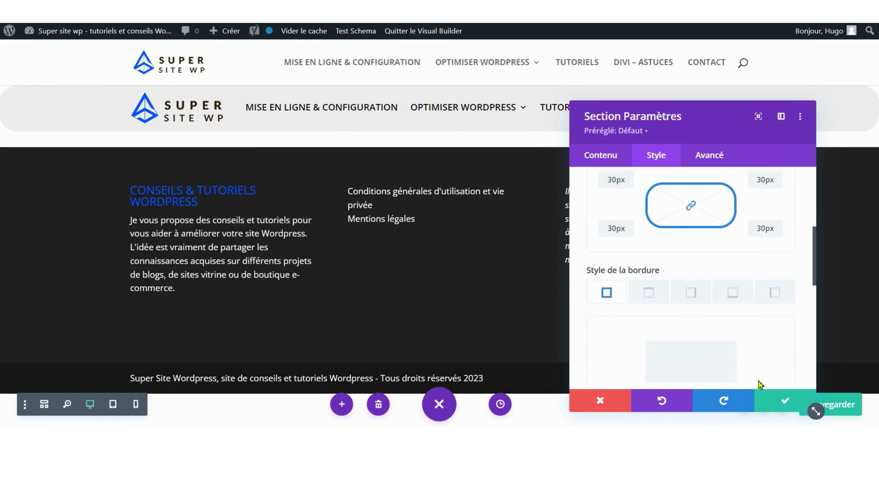
# Step: Try the image rich-snippets.jpg from the media library as the header section's background
pyautogui.click(600, 156)
pyautogui.click(659, 247)
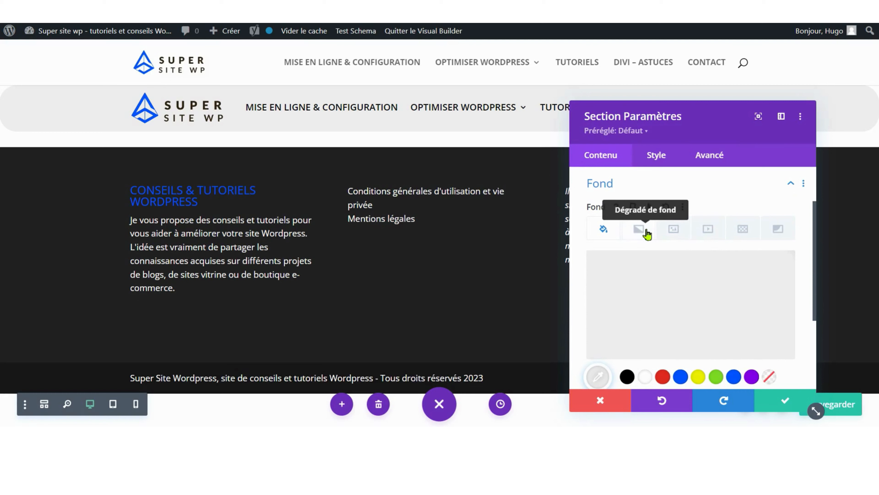
pyautogui.click(667, 234)
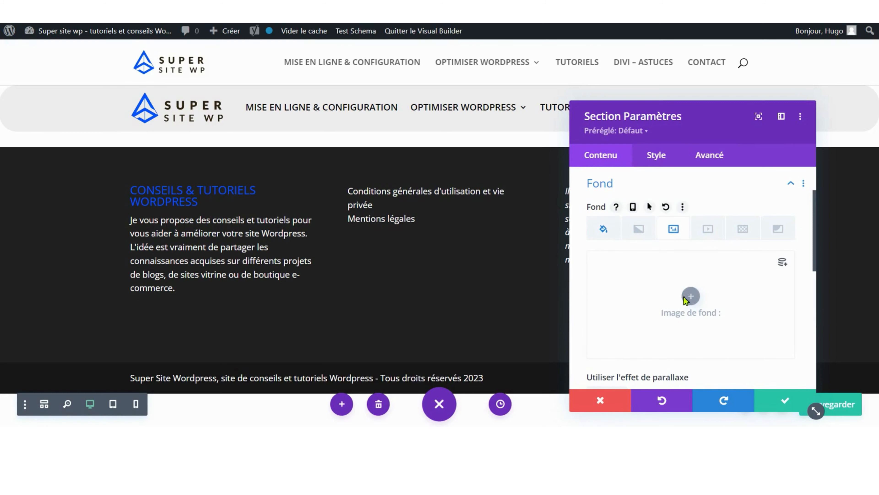
pyautogui.click(690, 293)
pyautogui.scroll(-10, 280, 204)
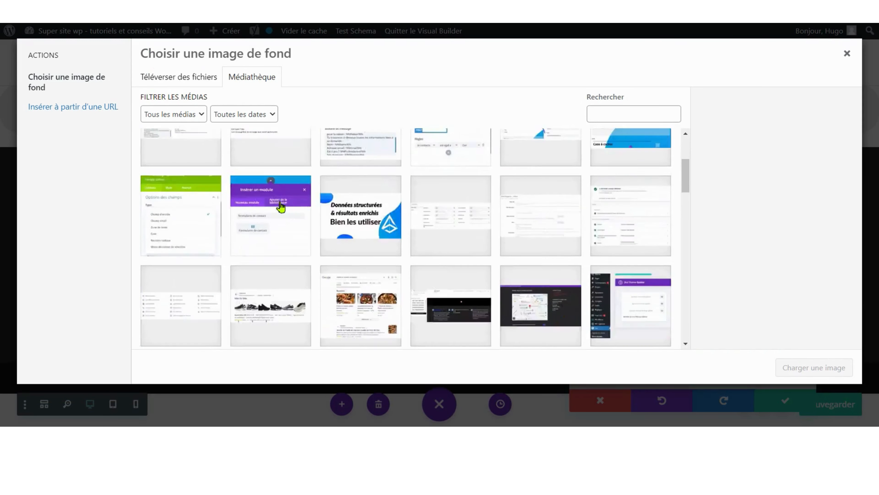
pyautogui.click(294, 165)
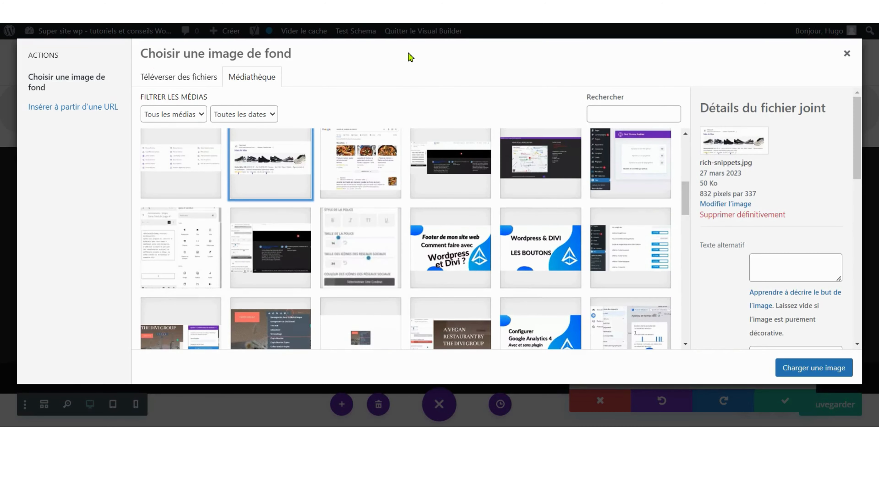
pyautogui.click(803, 366)
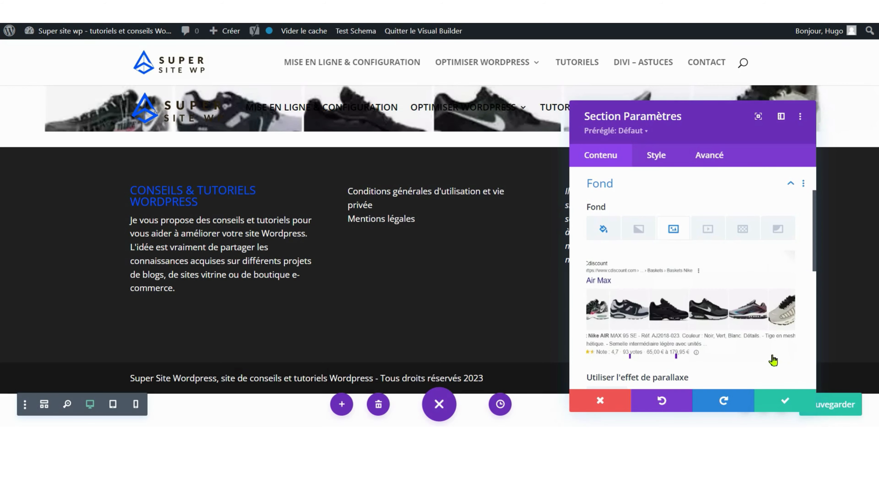
# Step: Remove the background image from the header section and accept the section settings
pyautogui.moveTo(677, 290)
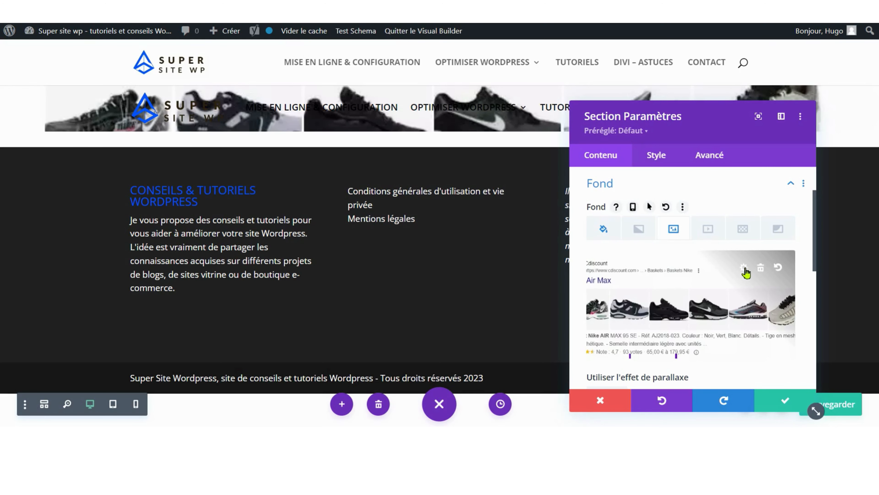
pyautogui.click(762, 269)
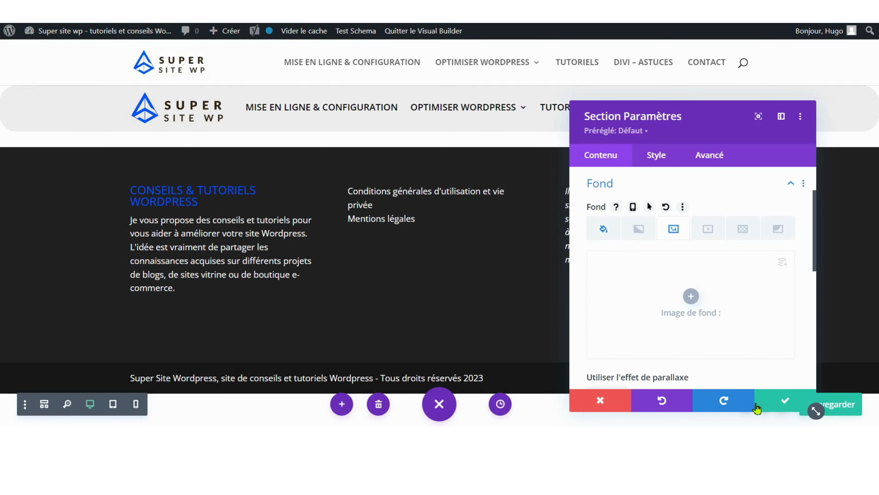
pyautogui.click(775, 405)
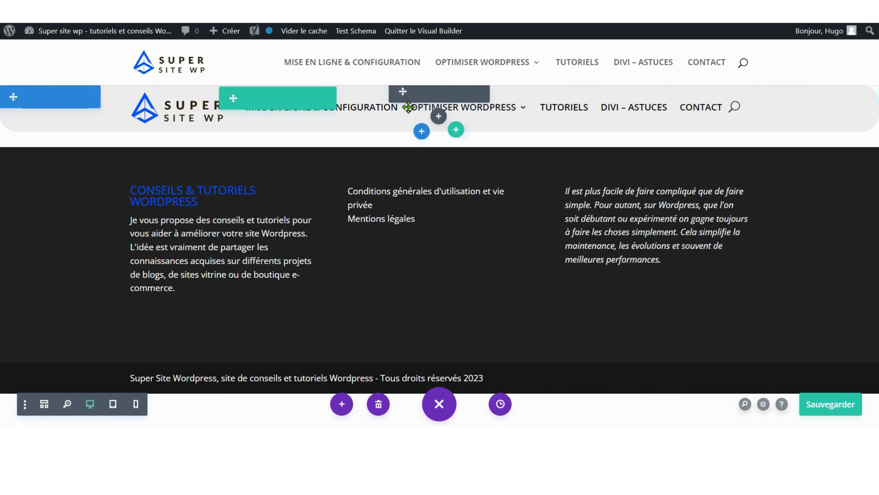
# Step: Set the Menu module's maximum logo height to 60px and save the header layout
pyautogui.click(420, 92)
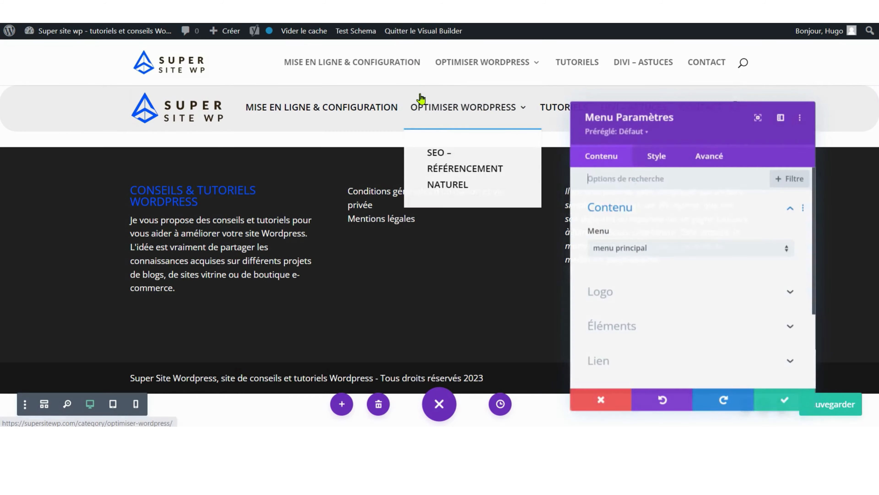
pyautogui.scroll(-3, 657, 299)
pyautogui.click(654, 161)
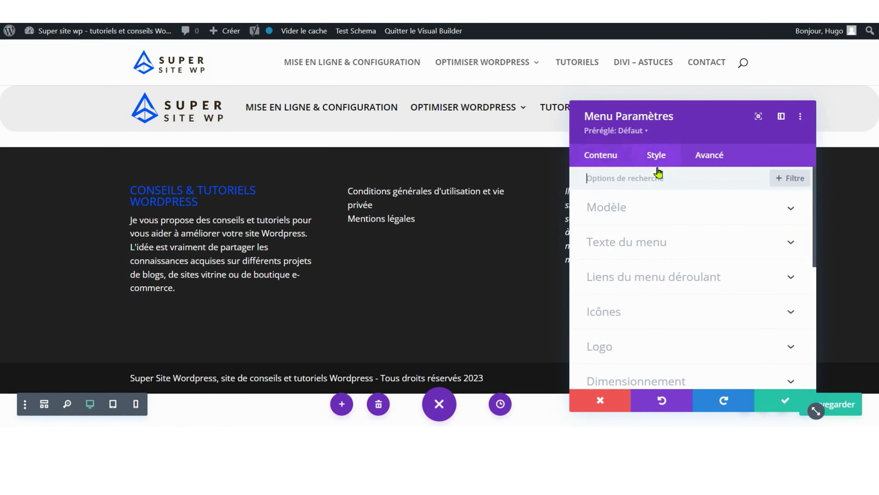
pyautogui.scroll(-5, 660, 228)
pyautogui.click(657, 242)
pyautogui.scroll(-8, 657, 242)
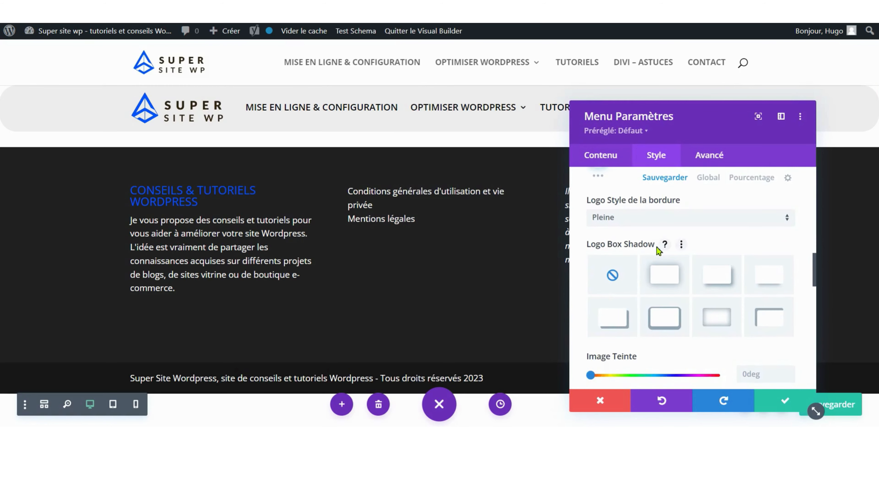
pyautogui.scroll(-5, 656, 247)
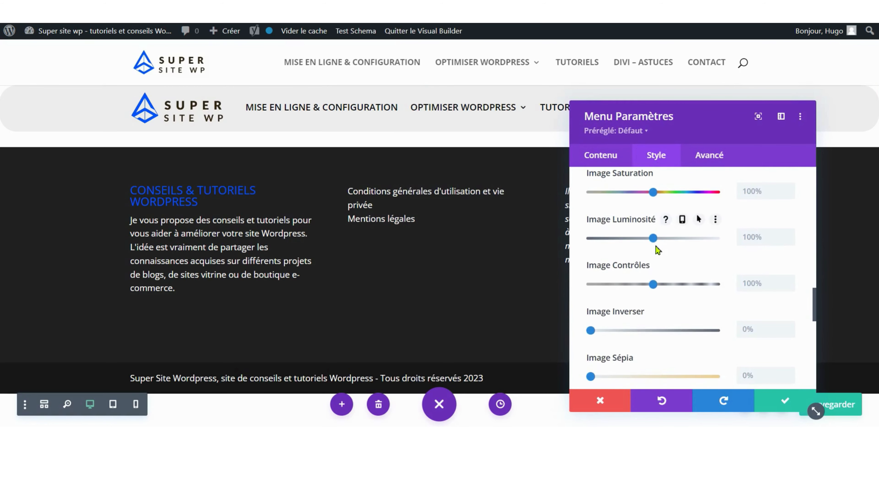
pyautogui.scroll(-8, 656, 246)
pyautogui.click(664, 222)
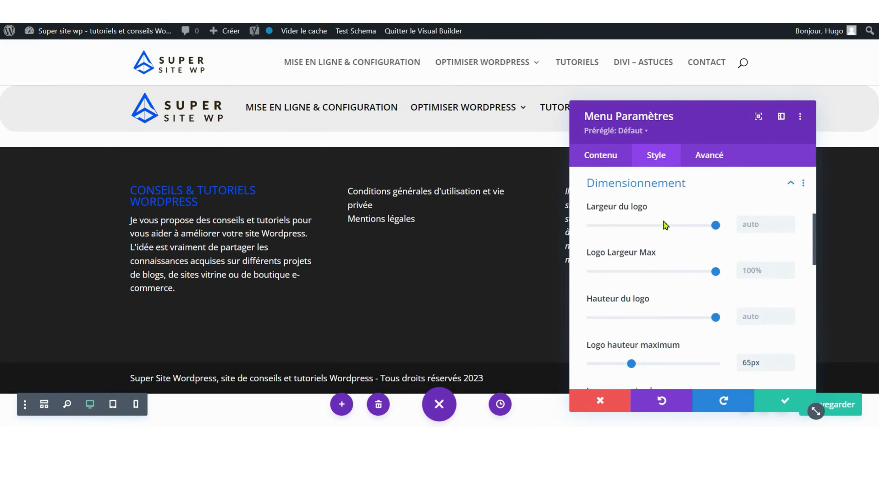
pyautogui.scroll(-2, 662, 260)
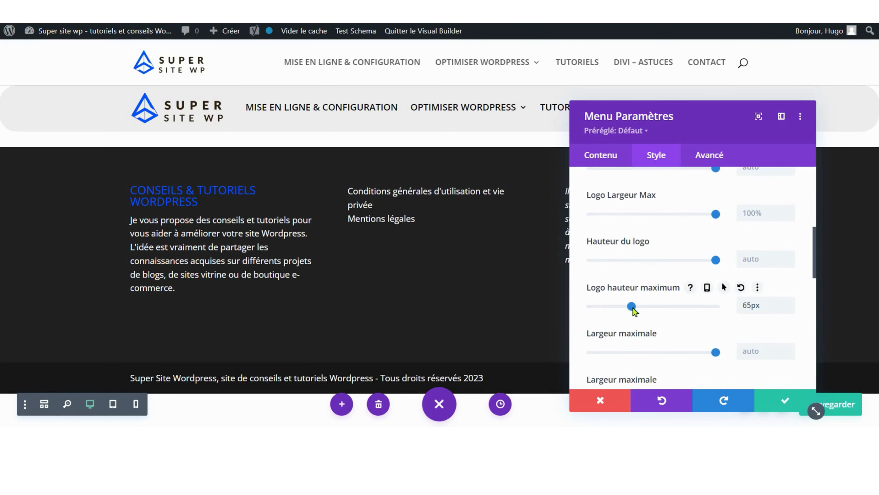
pyautogui.moveTo(631, 307); pyautogui.dragTo(628, 307)
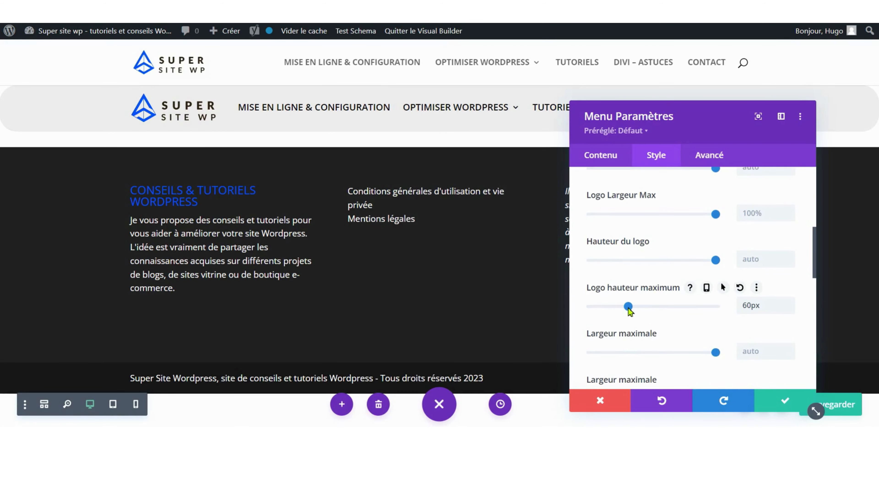
pyautogui.click(767, 404)
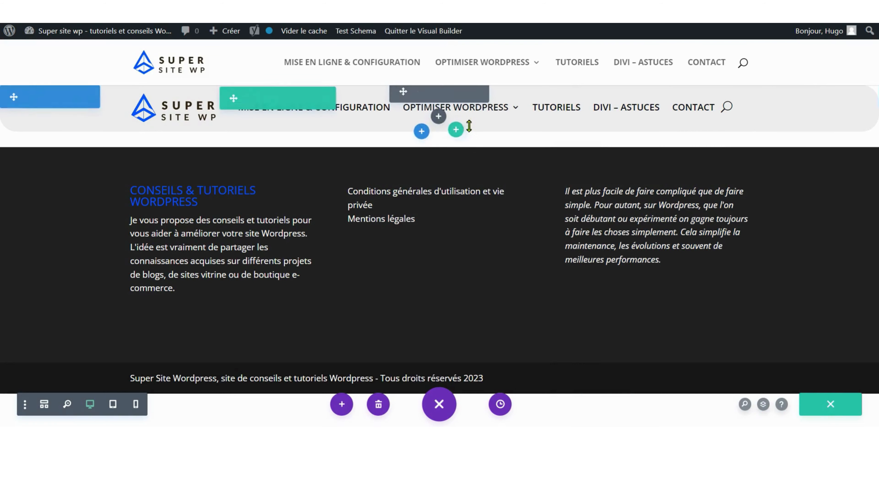
# Step: Preview the header in the phone view to check the logo, search icon and mobile menu icon
pyautogui.click(136, 403)
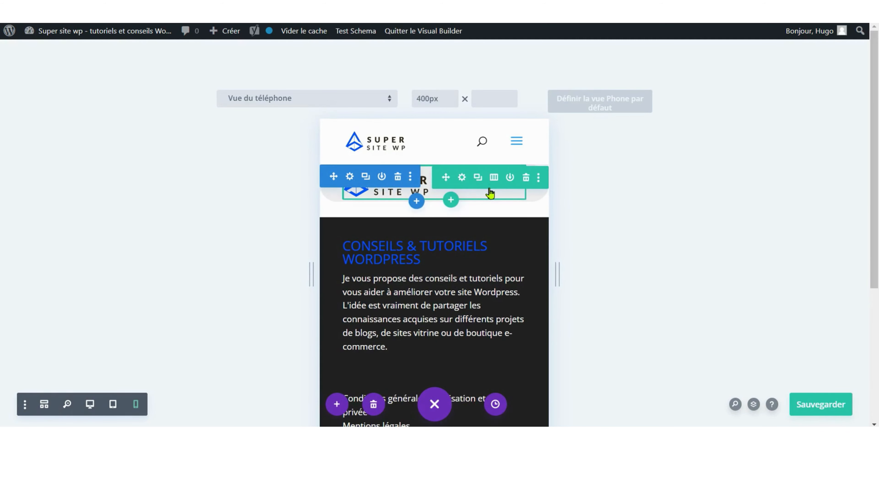
pyautogui.click(493, 178)
pyautogui.click(591, 203)
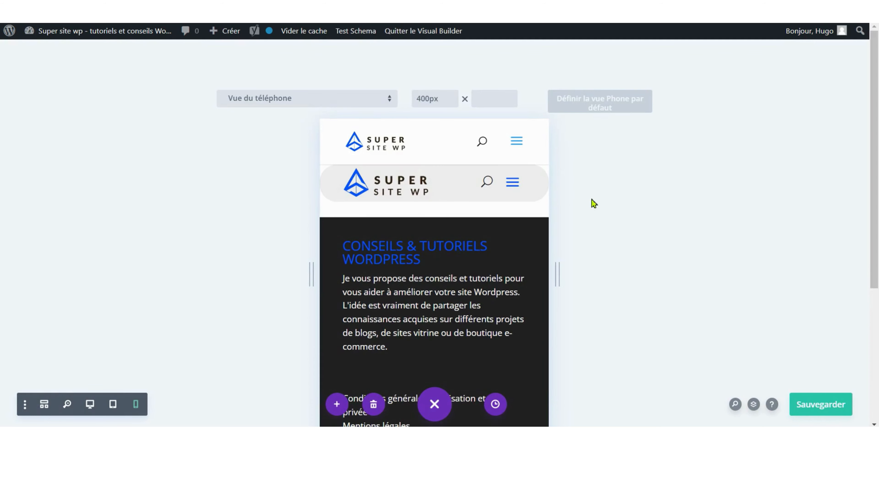
# Step: Unlink the header section's corner radii and set both top corners to 0px
pyautogui.moveTo(489, 187)
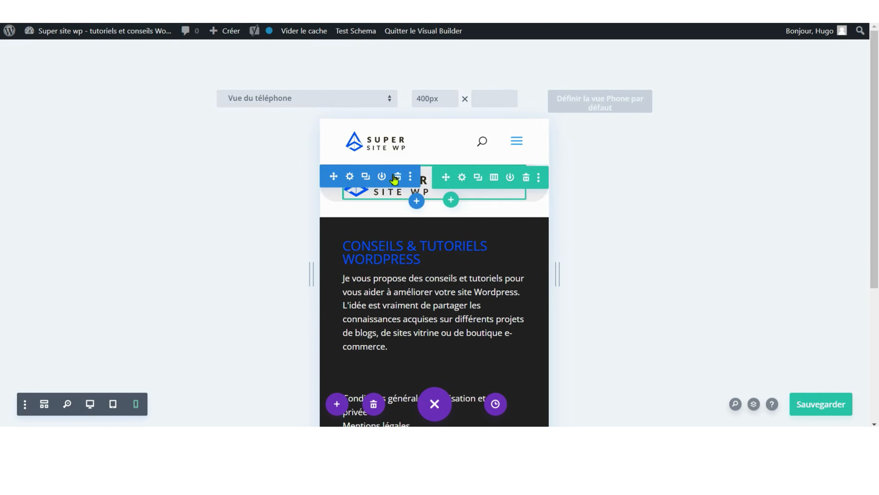
pyautogui.click(349, 176)
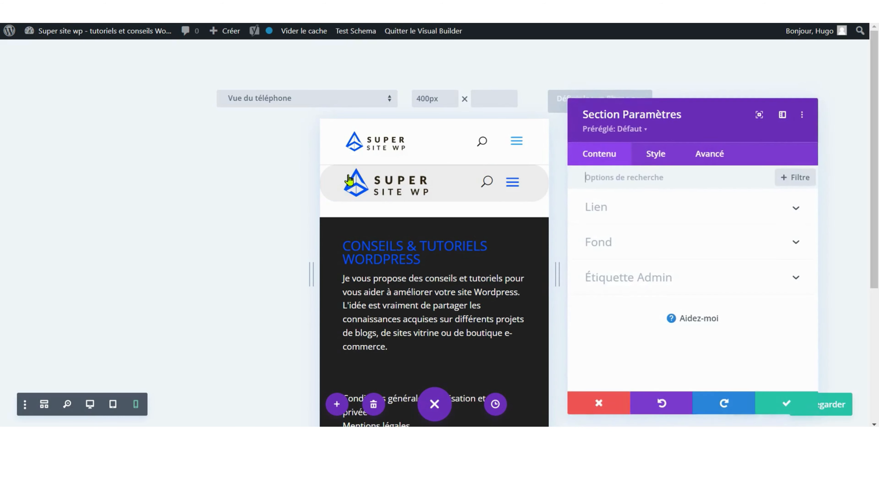
pyautogui.click(655, 159)
pyautogui.scroll(-2, 643, 249)
pyautogui.scroll(2, 645, 220)
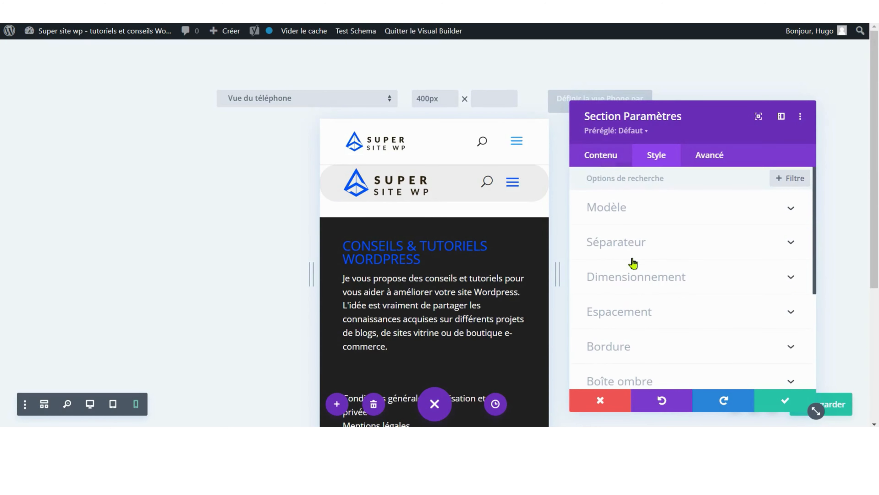
pyautogui.scroll(-5, 634, 265)
pyautogui.click(657, 196)
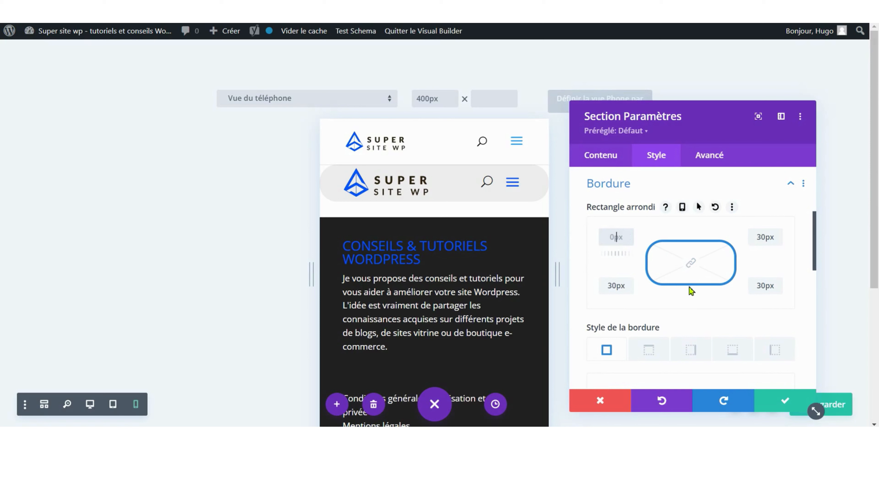
pyautogui.doubleClick(764, 235)
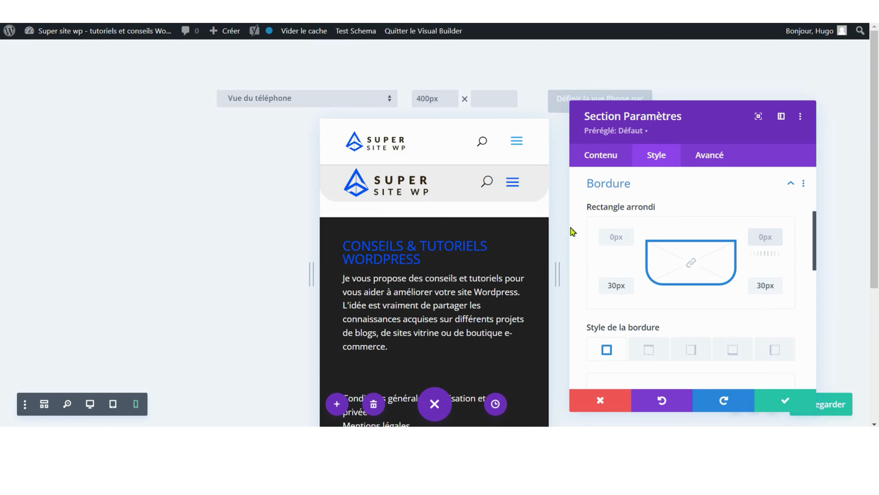
# Step: Test the mobile menu of the custom header, accept the section settings and save the layout
pyautogui.click(509, 190)
pyautogui.click(509, 192)
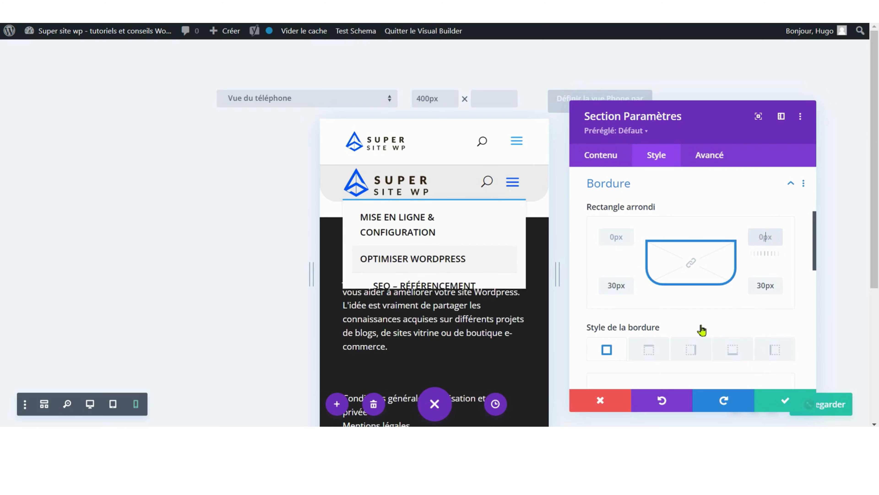
pyautogui.click(782, 406)
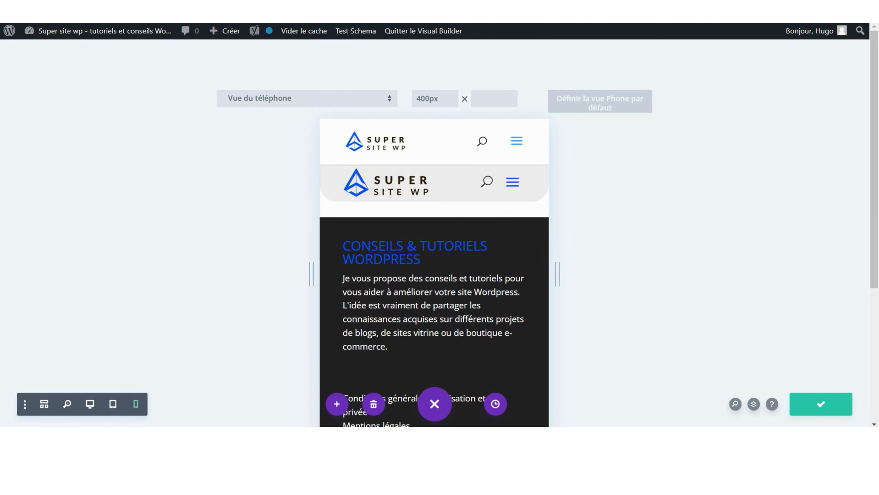
# Step: Leave the Visual Builder and open the Divi Theme Builder
pyautogui.click(461, 32)
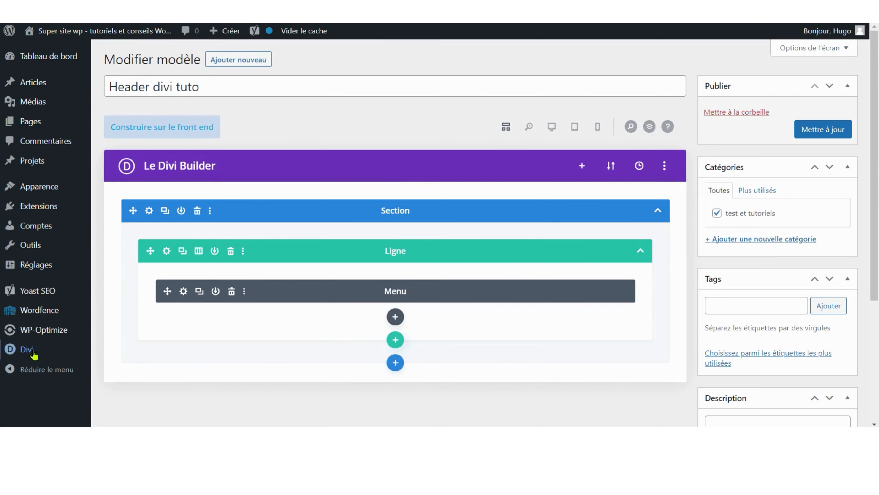
pyautogui.moveTo(27, 349)
pyautogui.click(163, 323)
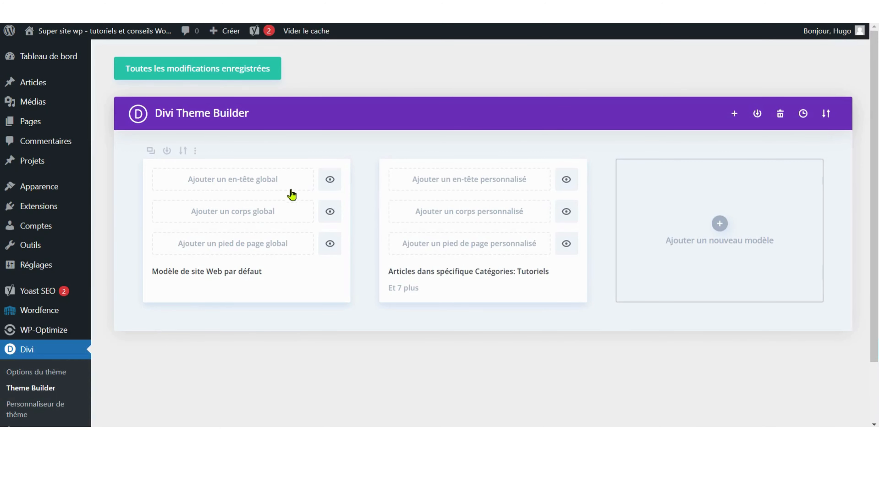
# Step: Add the saved Header Divi Tuto layout as the default website template's global header and save the changes
pyautogui.click(259, 182)
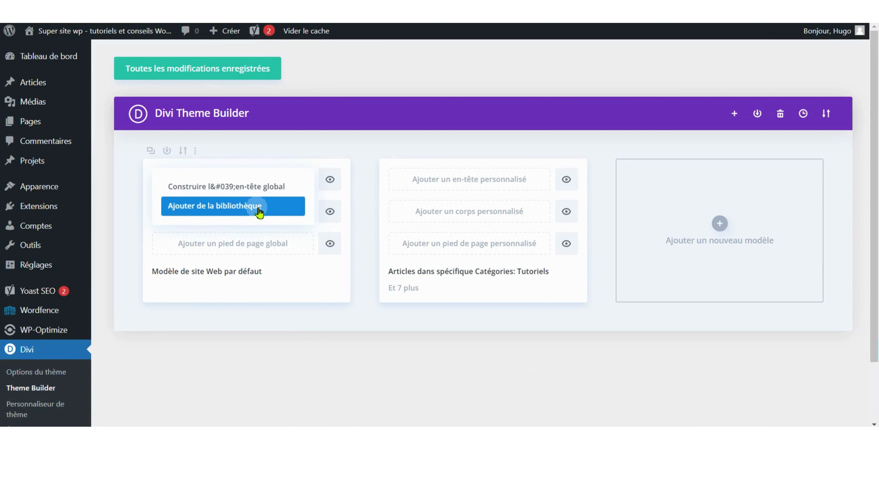
pyautogui.click(259, 208)
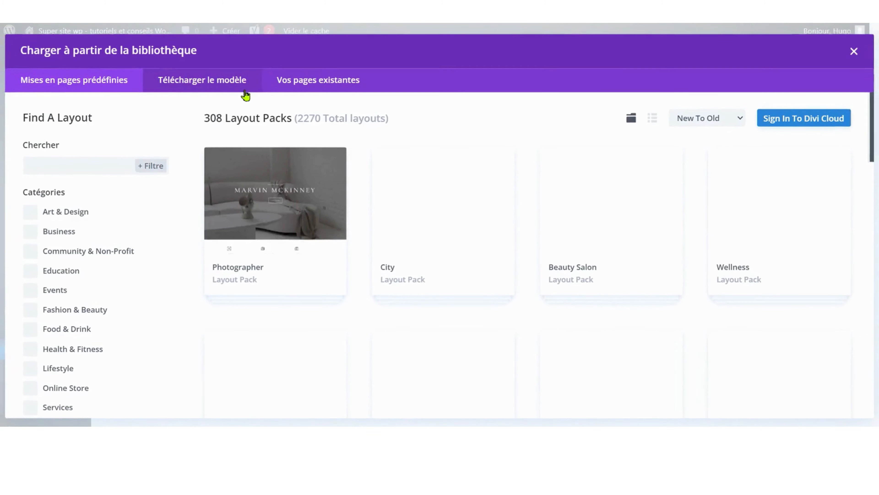
pyautogui.click(253, 85)
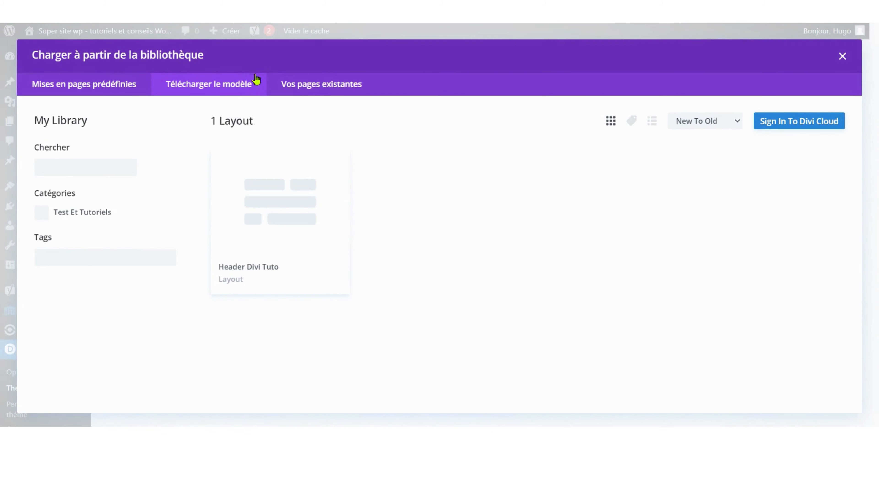
pyautogui.click(308, 195)
pyautogui.click(256, 367)
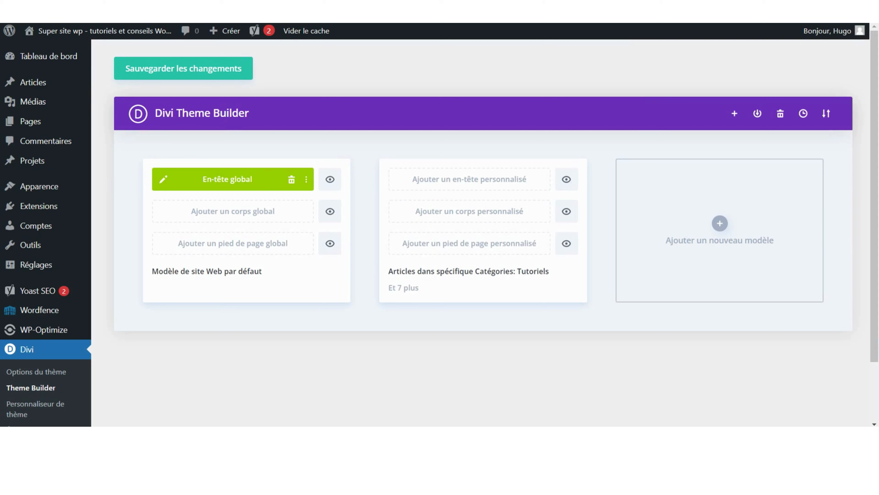
pyautogui.click(210, 76)
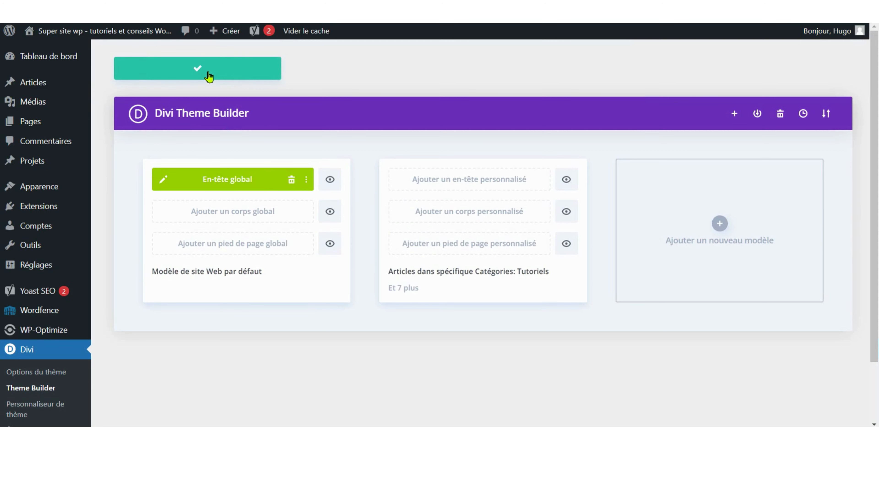
# Step: Reload the live homepage and check the new header on desktop and its mobile menu in a Pixel 5 preview
pyautogui.hotkey('ctrl', 'Tab')
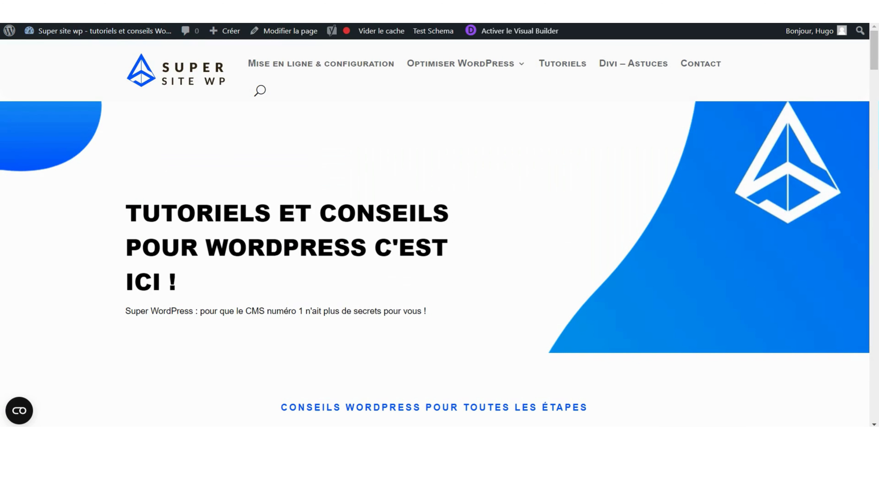
pyautogui.press('F5')
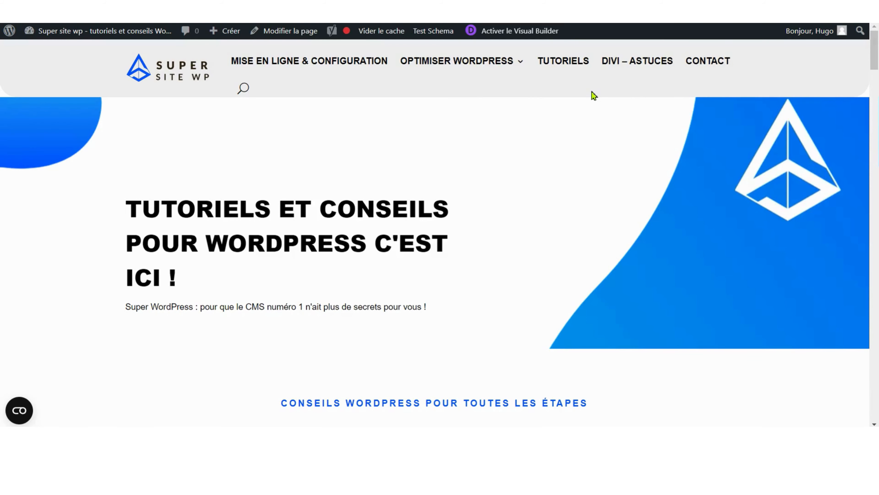
pyautogui.press('F12')
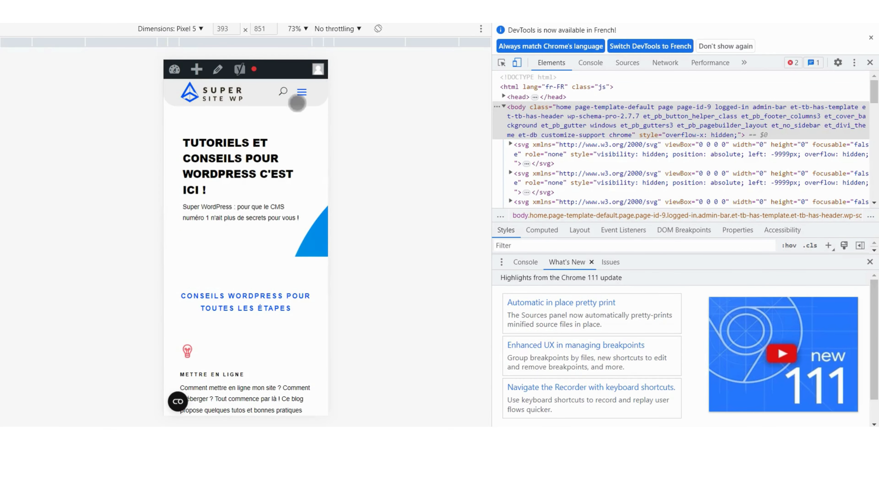
pyautogui.click(302, 91)
pyautogui.click(302, 92)
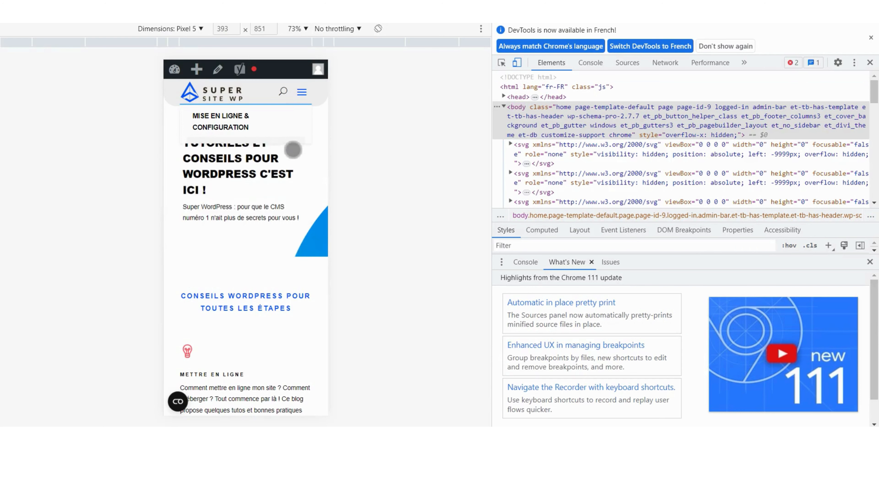
pyautogui.scroll(-3, 291, 147)
pyautogui.scroll(3, 291, 147)
pyautogui.click(302, 91)
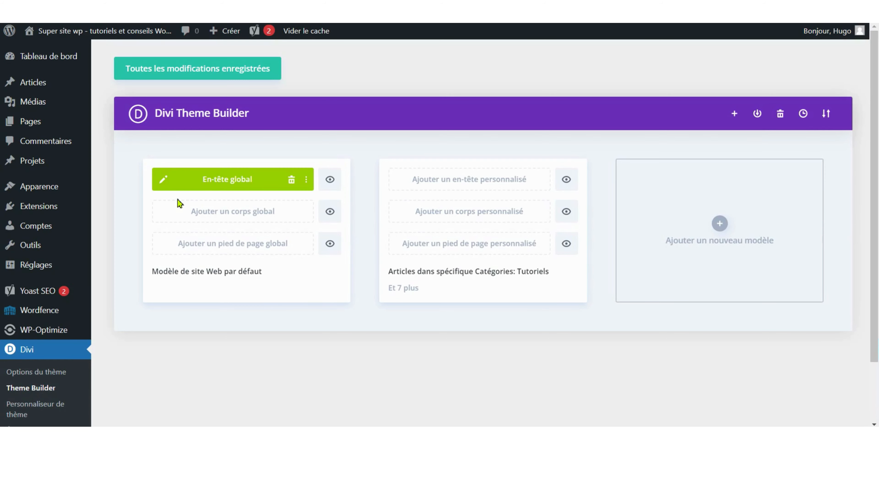
# Step: Edit the global header from the Theme Builder and set its menu module's search icon font size to 18px
pyautogui.click(161, 180)
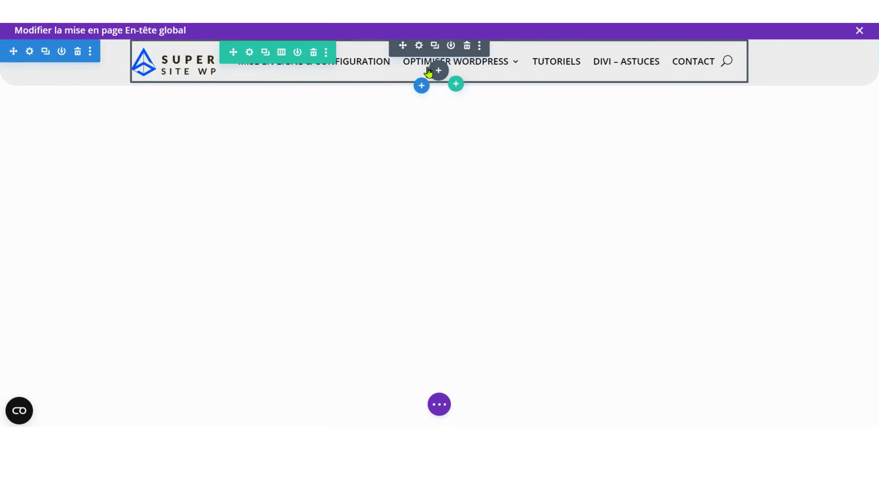
pyautogui.click(423, 51)
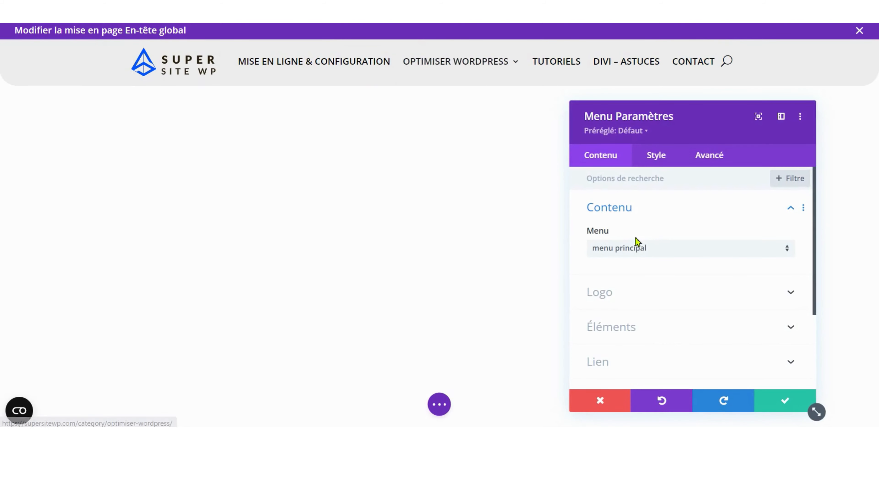
pyautogui.click(644, 161)
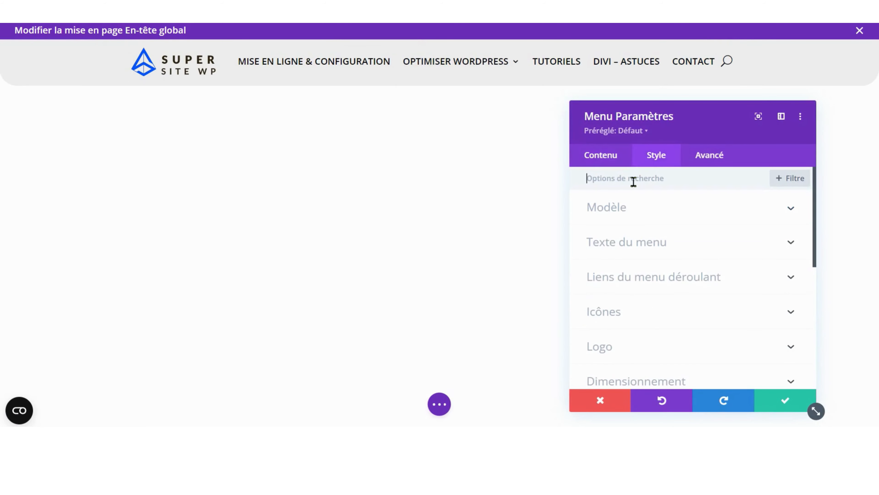
pyautogui.scroll(-3, 634, 236)
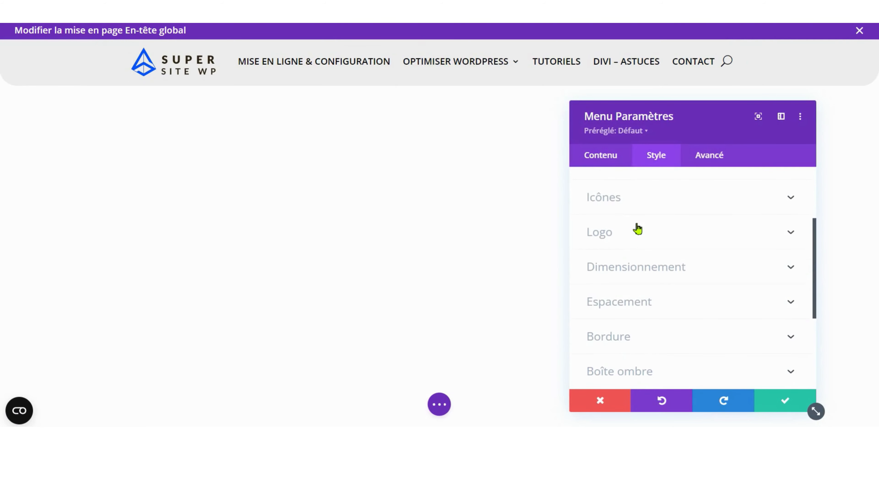
pyautogui.click(636, 209)
pyautogui.scroll(-5, 640, 218)
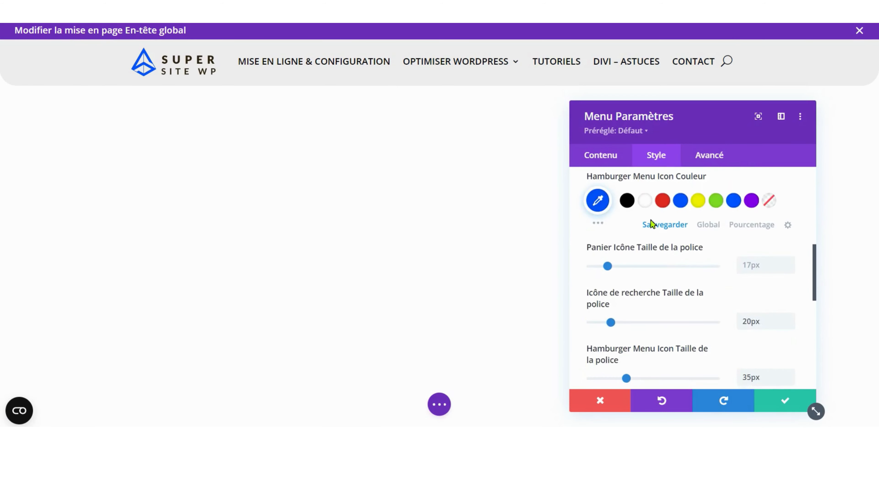
pyautogui.scroll(-2, 745, 283)
pyautogui.click(749, 269)
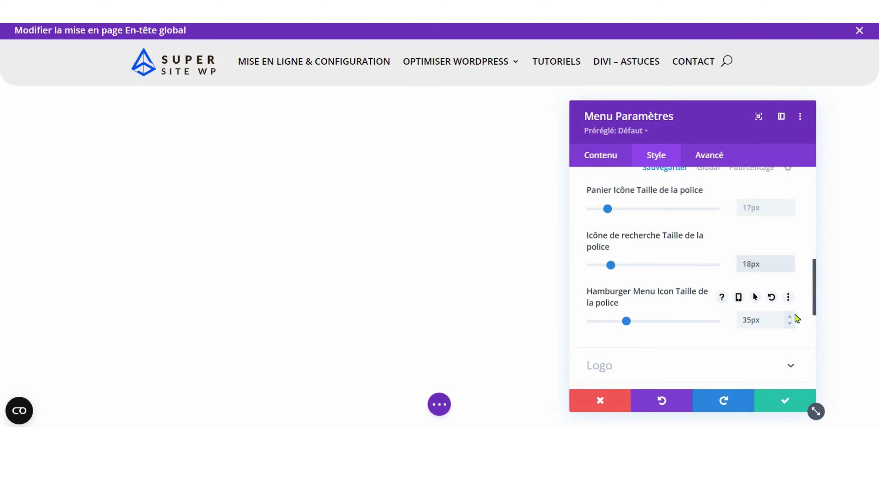
pyautogui.scroll(-4, 657, 326)
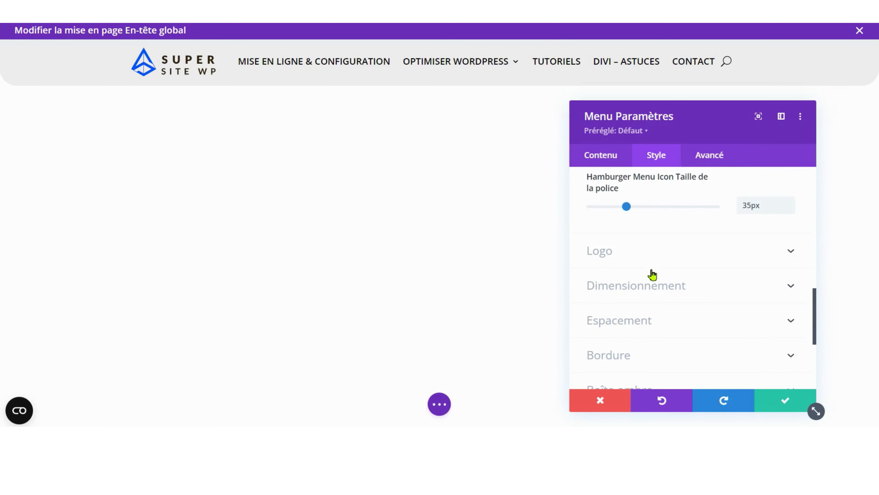
pyautogui.click(651, 256)
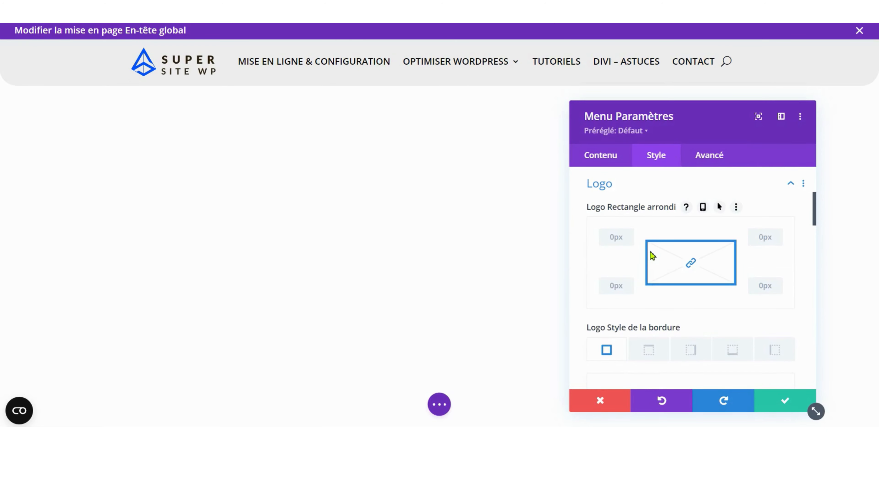
pyautogui.scroll(-10, 651, 256)
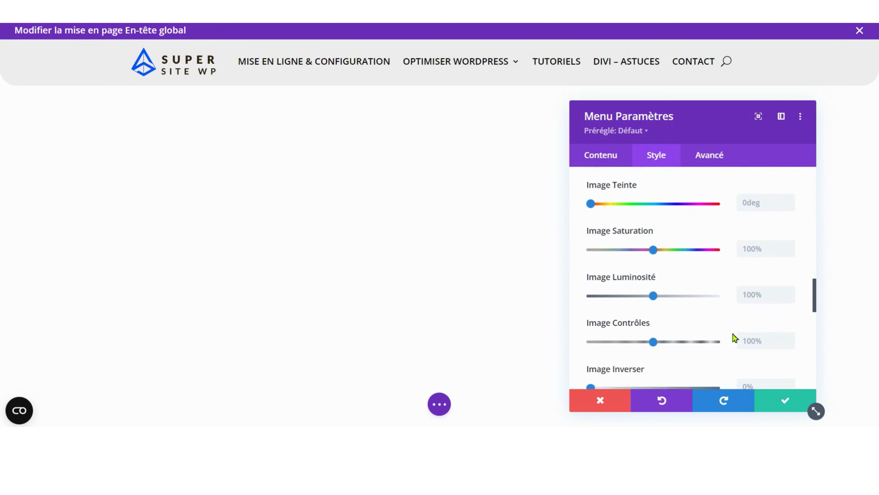
pyautogui.scroll(-5, 733, 335)
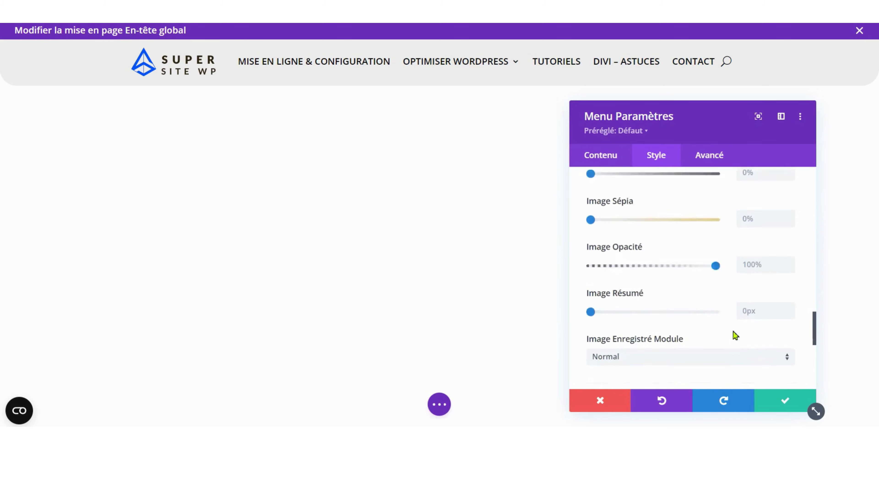
pyautogui.scroll(15, 732, 332)
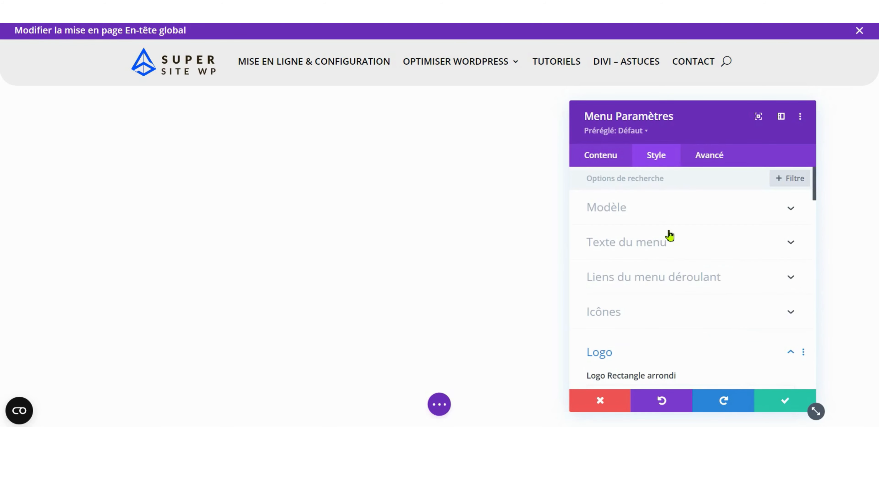
# Step: Set the menu text to small caps at 17px and accept the menu module settings
pyautogui.click(664, 244)
pyautogui.scroll(-3, 652, 265)
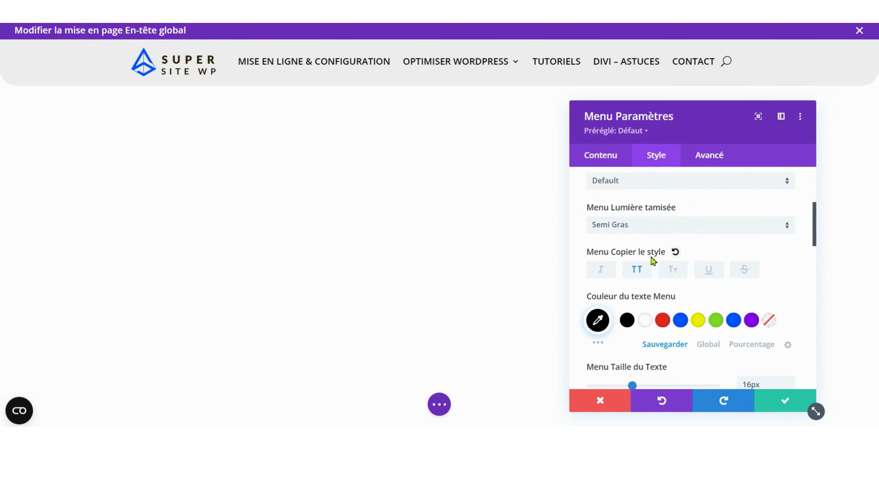
pyautogui.click(654, 231)
pyautogui.click(664, 205)
pyautogui.scroll(-2, 691, 290)
pyautogui.scroll(-2, 692, 290)
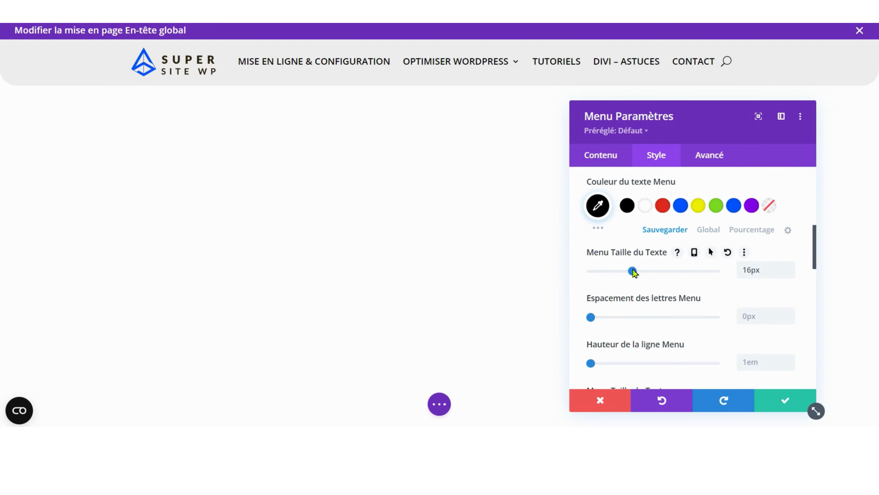
pyautogui.scroll(4, 634, 272)
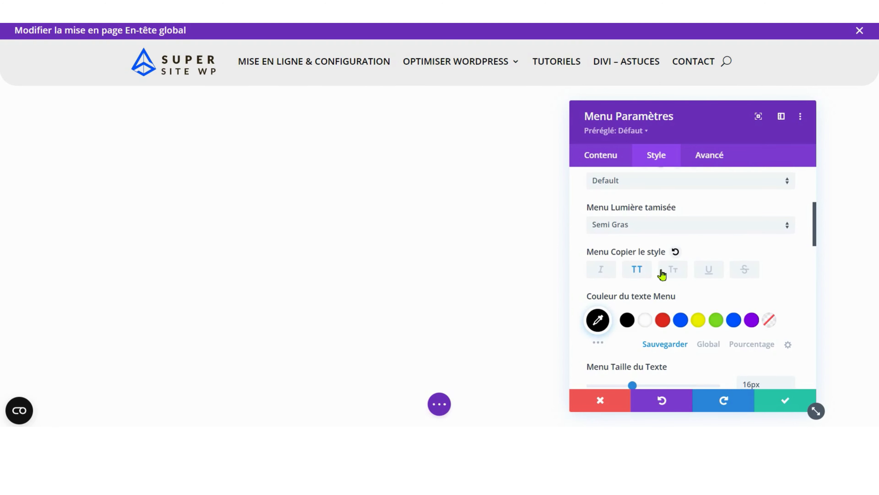
pyautogui.click(666, 275)
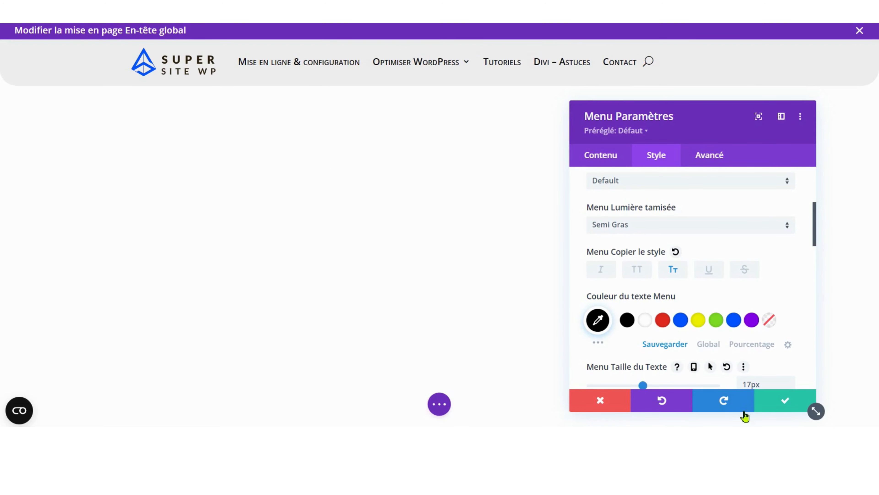
pyautogui.click(786, 401)
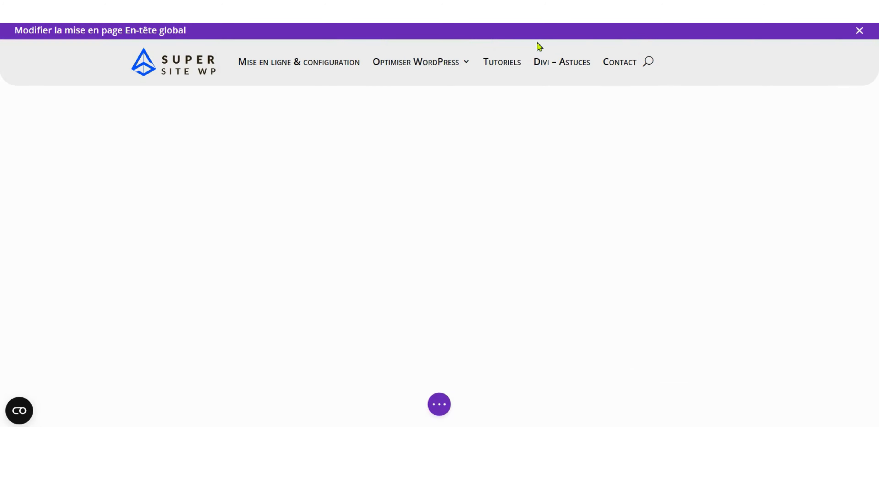
# Step: Exit the global header editor with its changes saved and save the Theme Builder
pyautogui.click(859, 31)
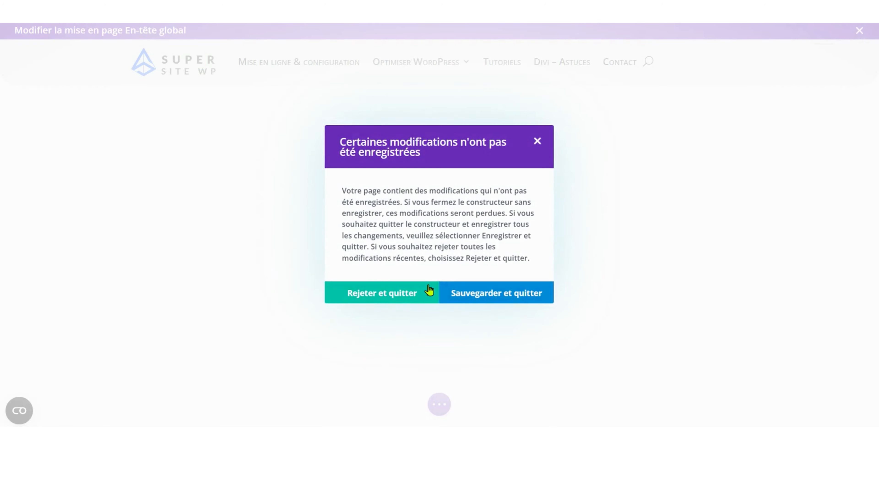
pyautogui.click(457, 291)
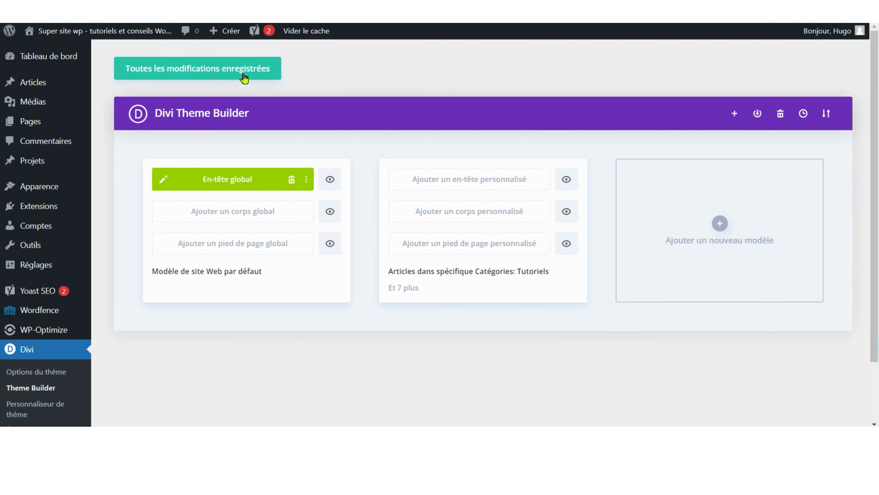
pyautogui.click(244, 66)
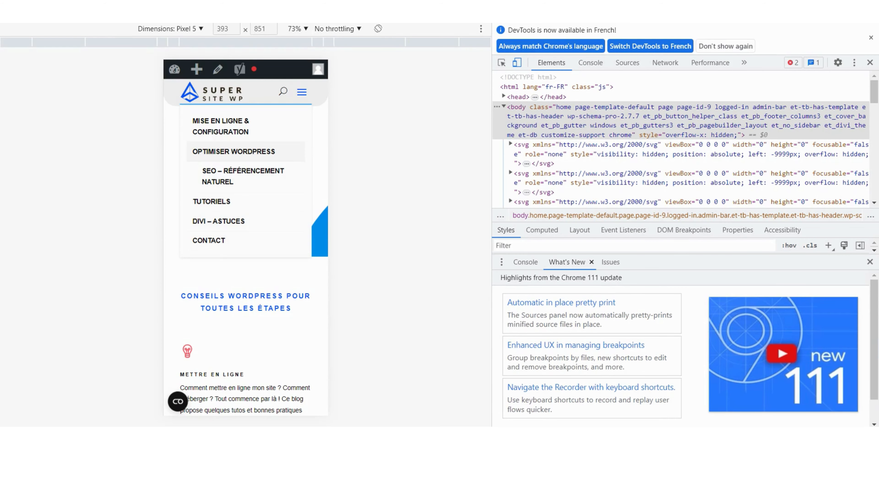
# Step: Reload the live homepage and close the developer tools to return to the desktop view
pyautogui.press('F5')
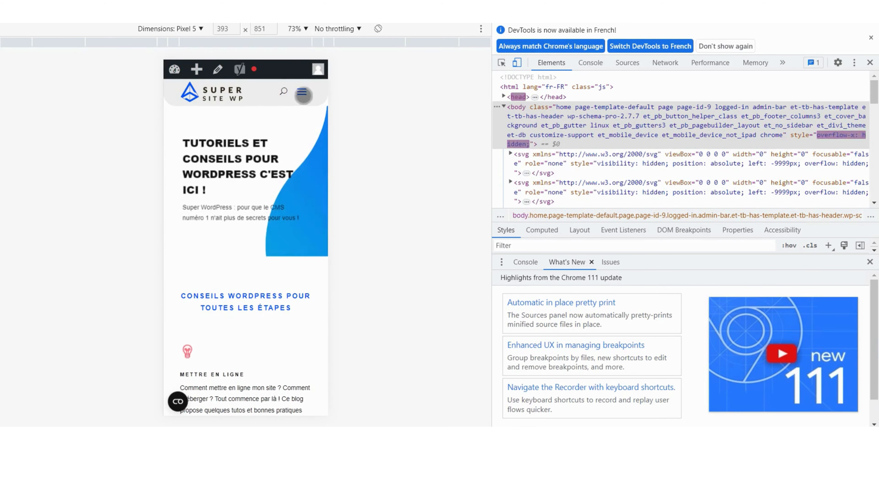
pyautogui.click(871, 37)
pyautogui.click(871, 28)
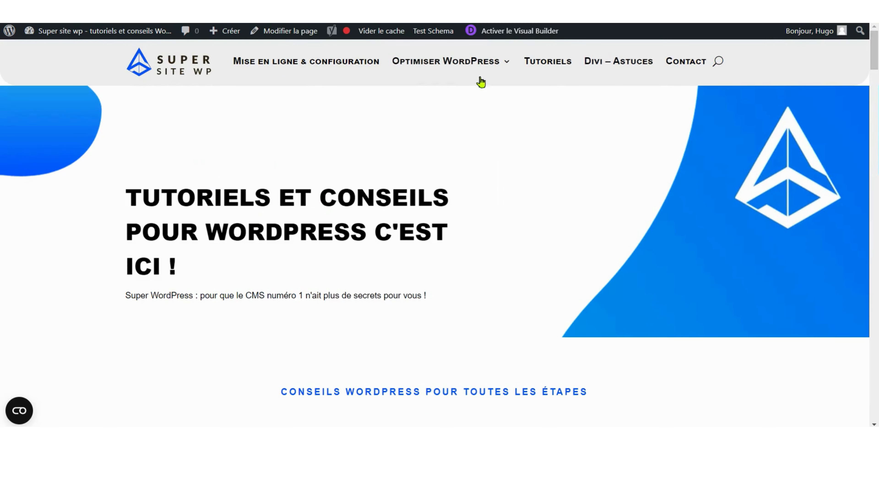
# Step: Examine how the header behaves on the desktop homepage while moving down and back up the page
pyautogui.scroll(-2, 565, 99)
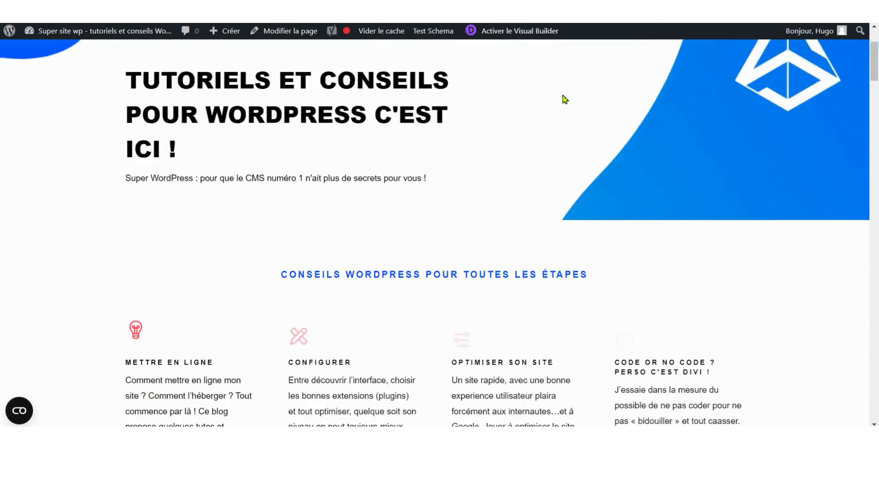
pyautogui.scroll(2, 564, 98)
pyautogui.scroll(-2, 249, 117)
pyautogui.scroll(-4, 265, 139)
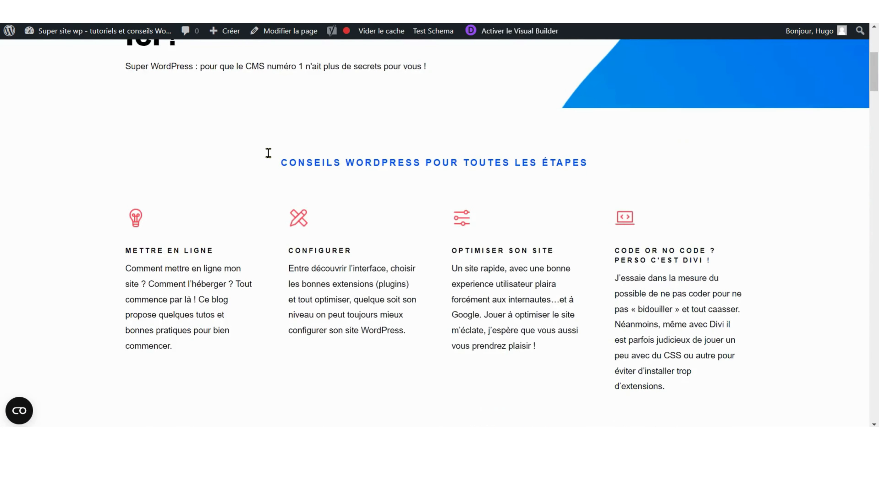
pyautogui.scroll(5, 267, 154)
pyautogui.scroll(-2, 369, 79)
pyautogui.scroll(-5, 369, 79)
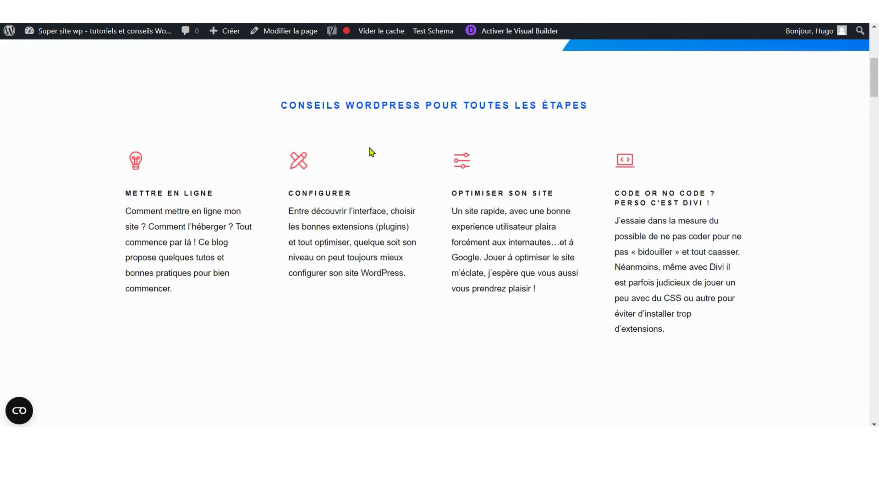
pyautogui.scroll(6, 369, 150)
pyautogui.scroll(-5, 373, 147)
pyautogui.scroll(5, 374, 148)
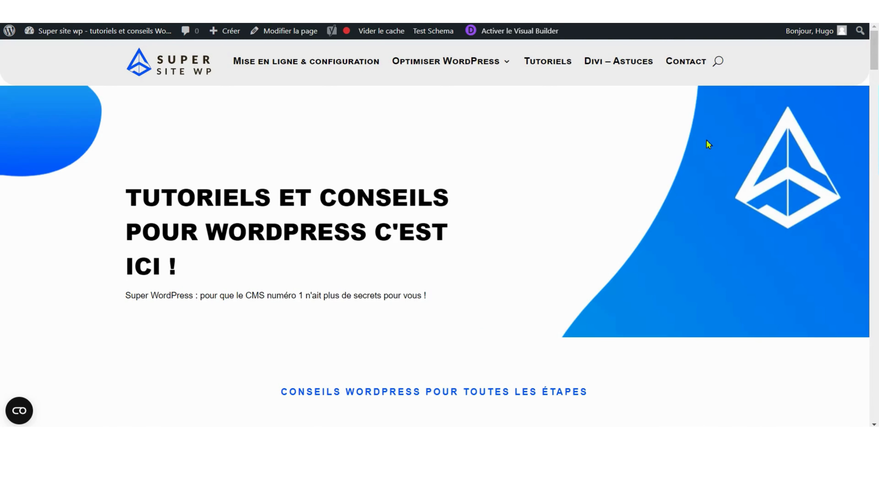
pyautogui.scroll(-5, 676, 136)
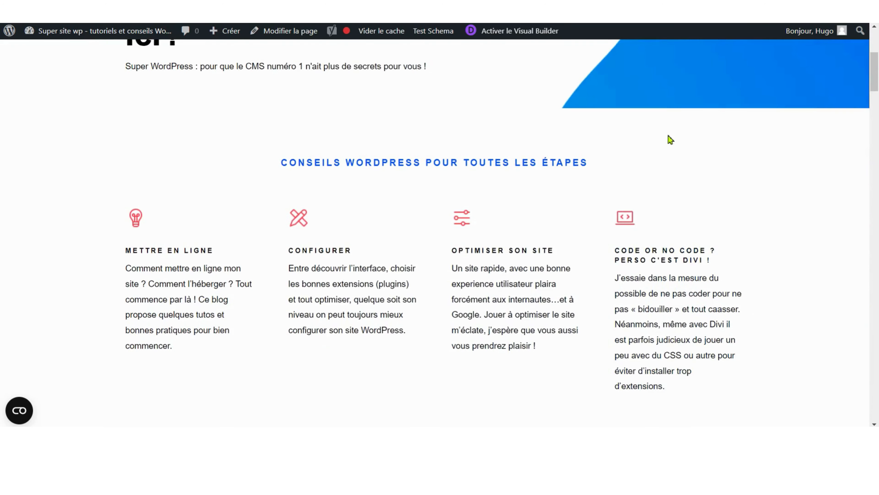
pyautogui.scroll(5, 661, 143)
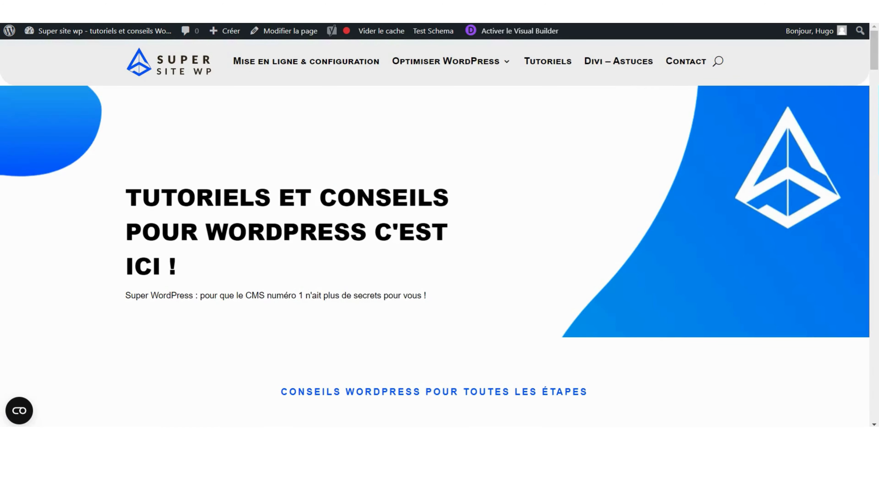
pyautogui.scroll(-5, 436, 184)
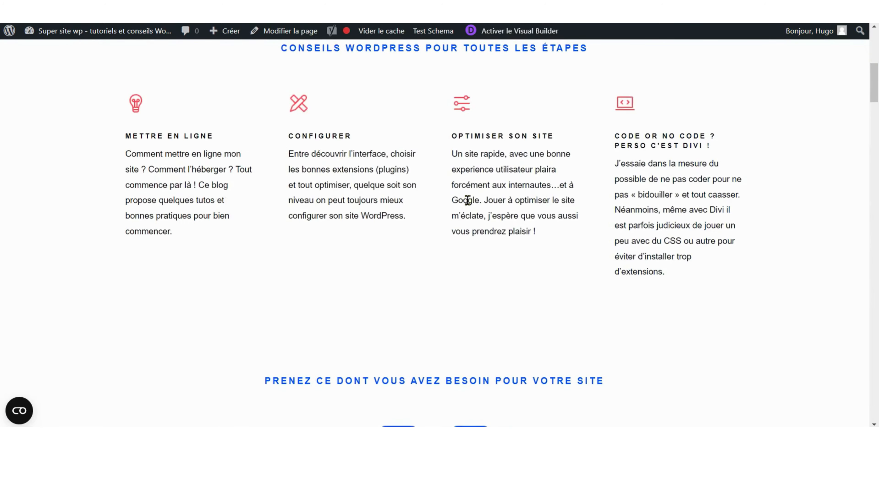
pyautogui.scroll(-3, 467, 200)
pyautogui.scroll(8, 475, 206)
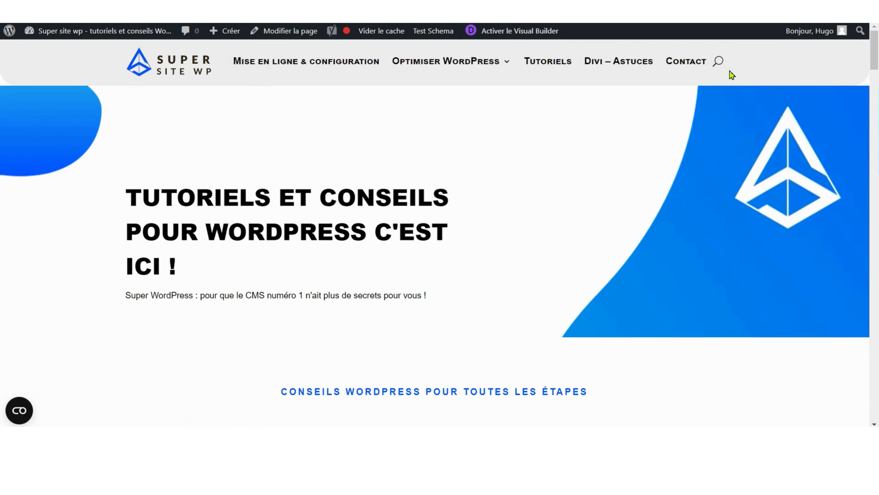
# Step: Preview the homepage in the Pixel 5 mobile view and test opening and closing the hamburger menu
pyautogui.press('F12')
pyautogui.click(310, 95)
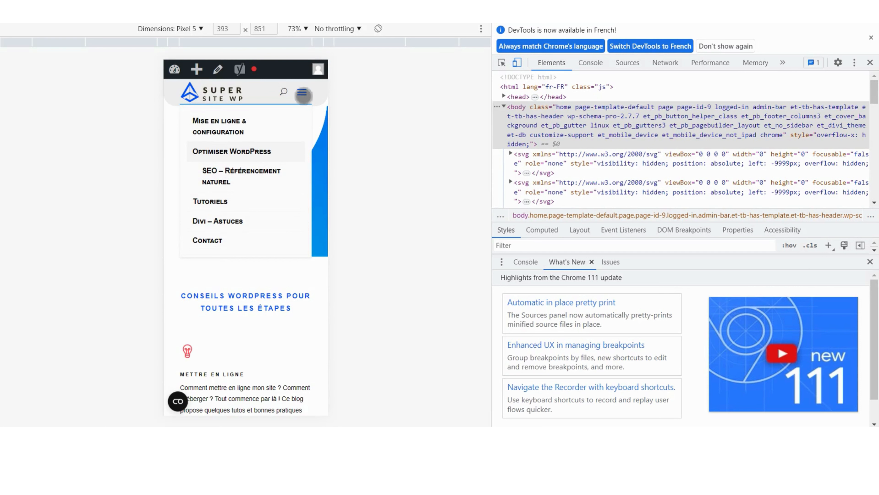
pyautogui.click(303, 96)
pyautogui.click(303, 92)
pyautogui.click(301, 92)
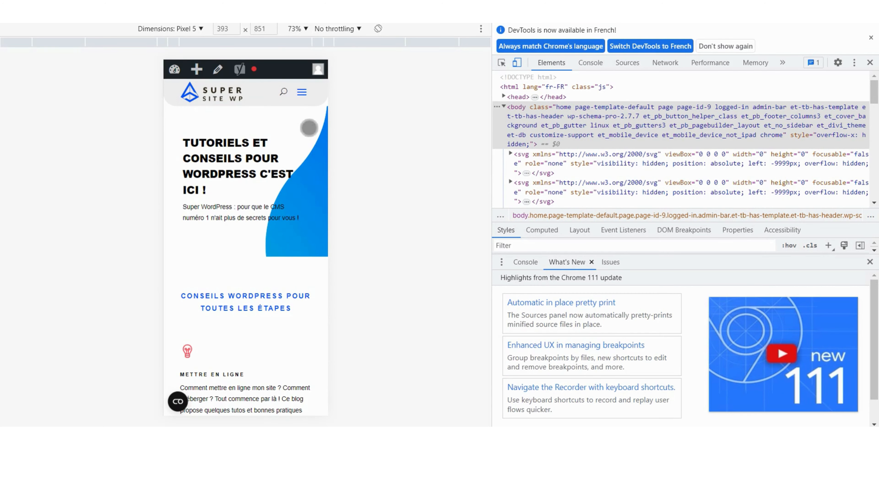